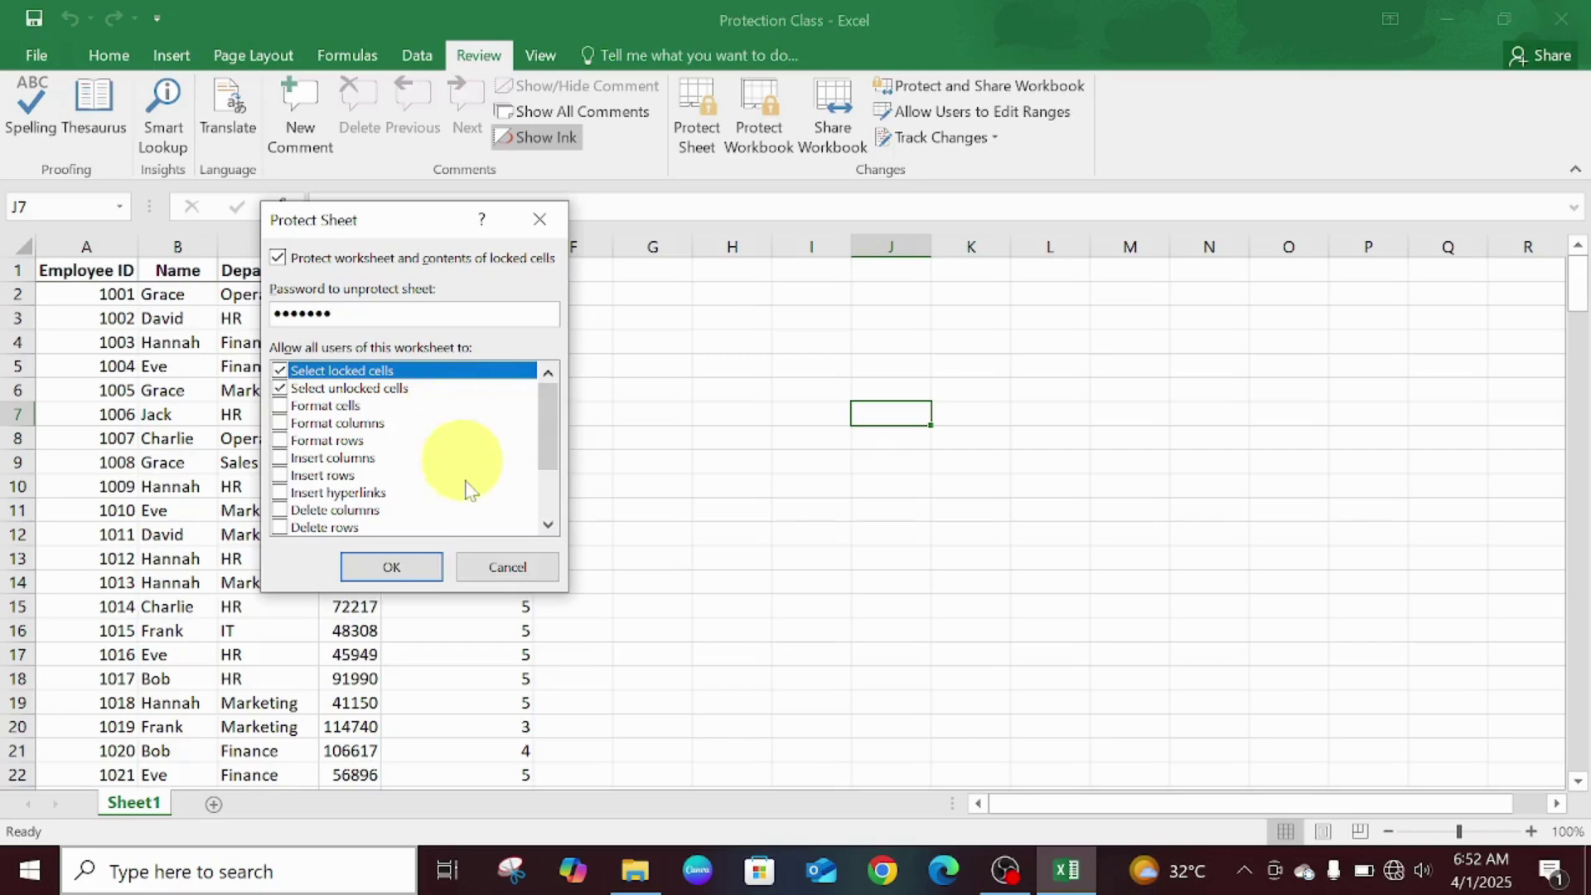
Submit and re-enter the sheet password to lock Sheet1, then return to the grid.
{"action": "left_click", "coordinate": [419, 570]}
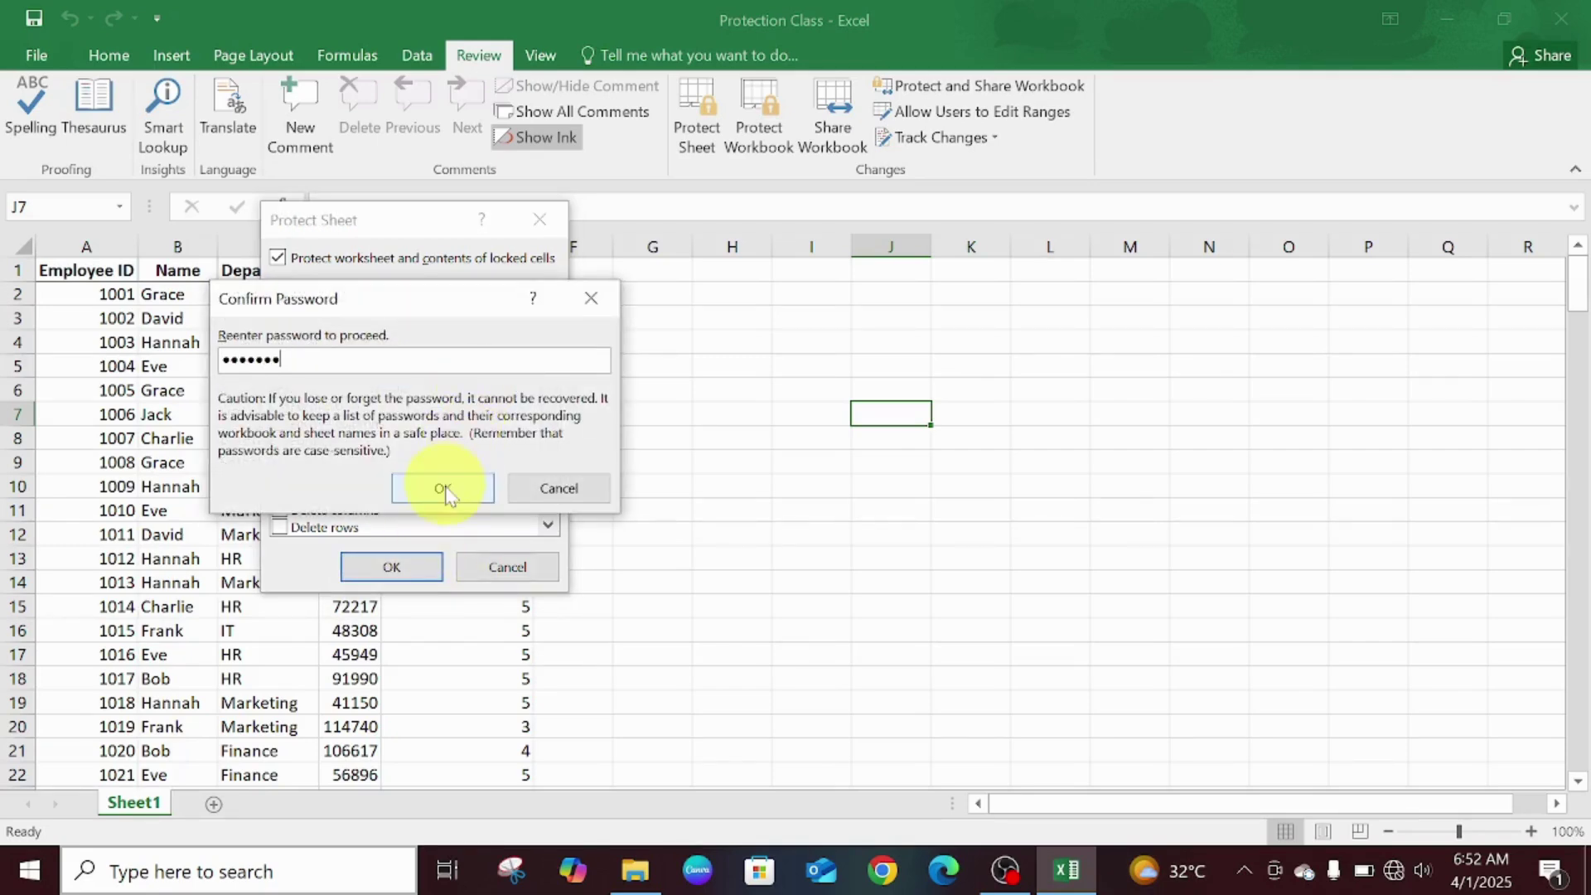
{"action": "left_click", "coordinate": [435, 485]}
{"action": "left_click", "coordinate": [628, 520]}
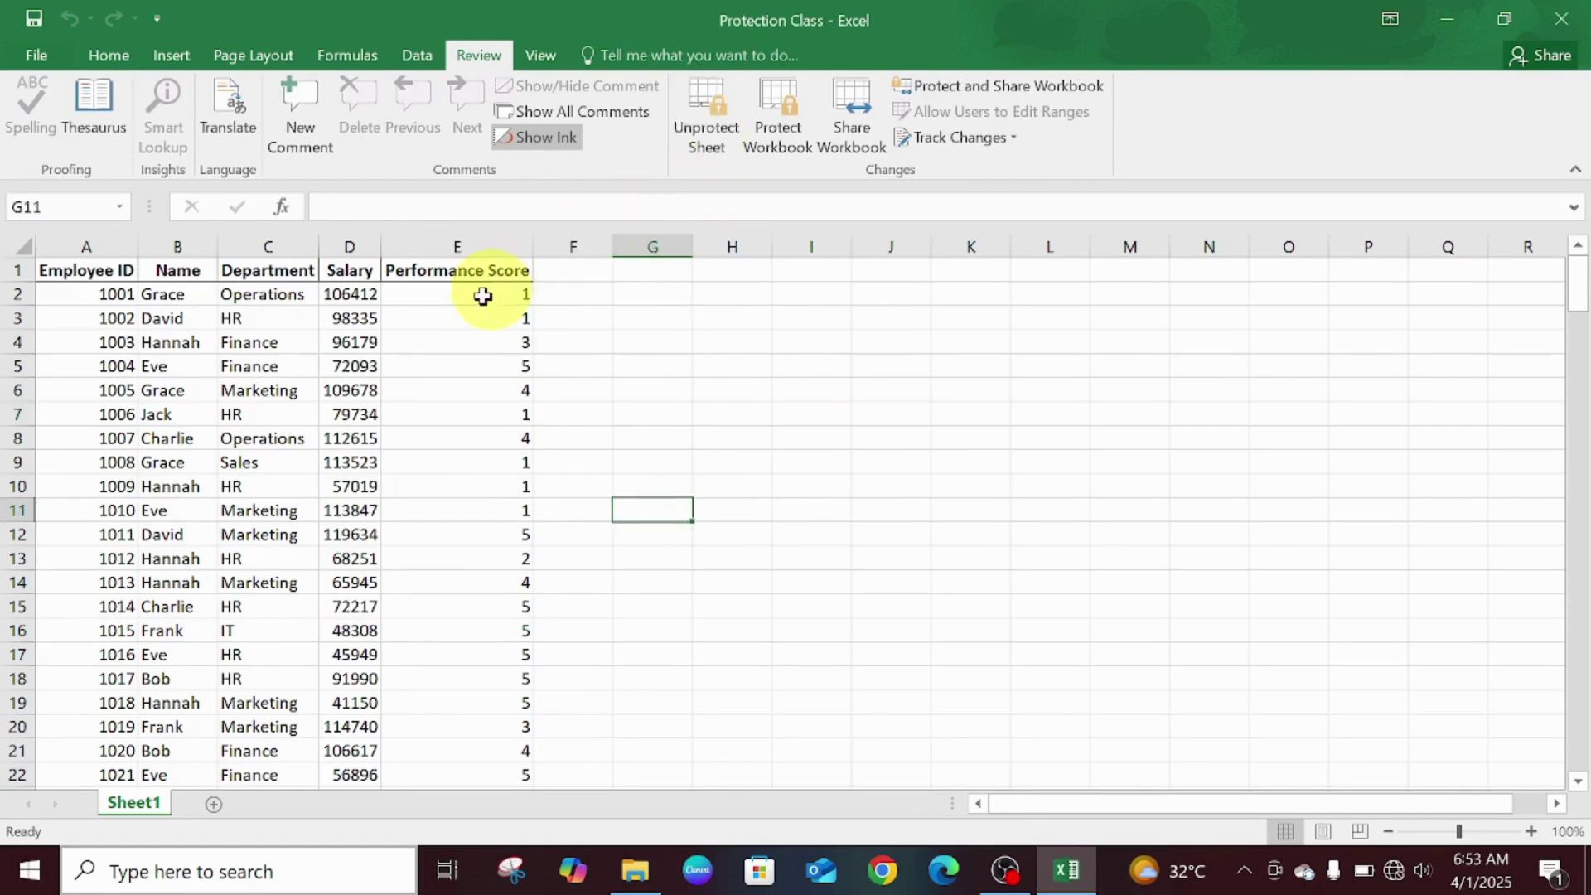
{"action": "left_click", "coordinate": [437, 368]}
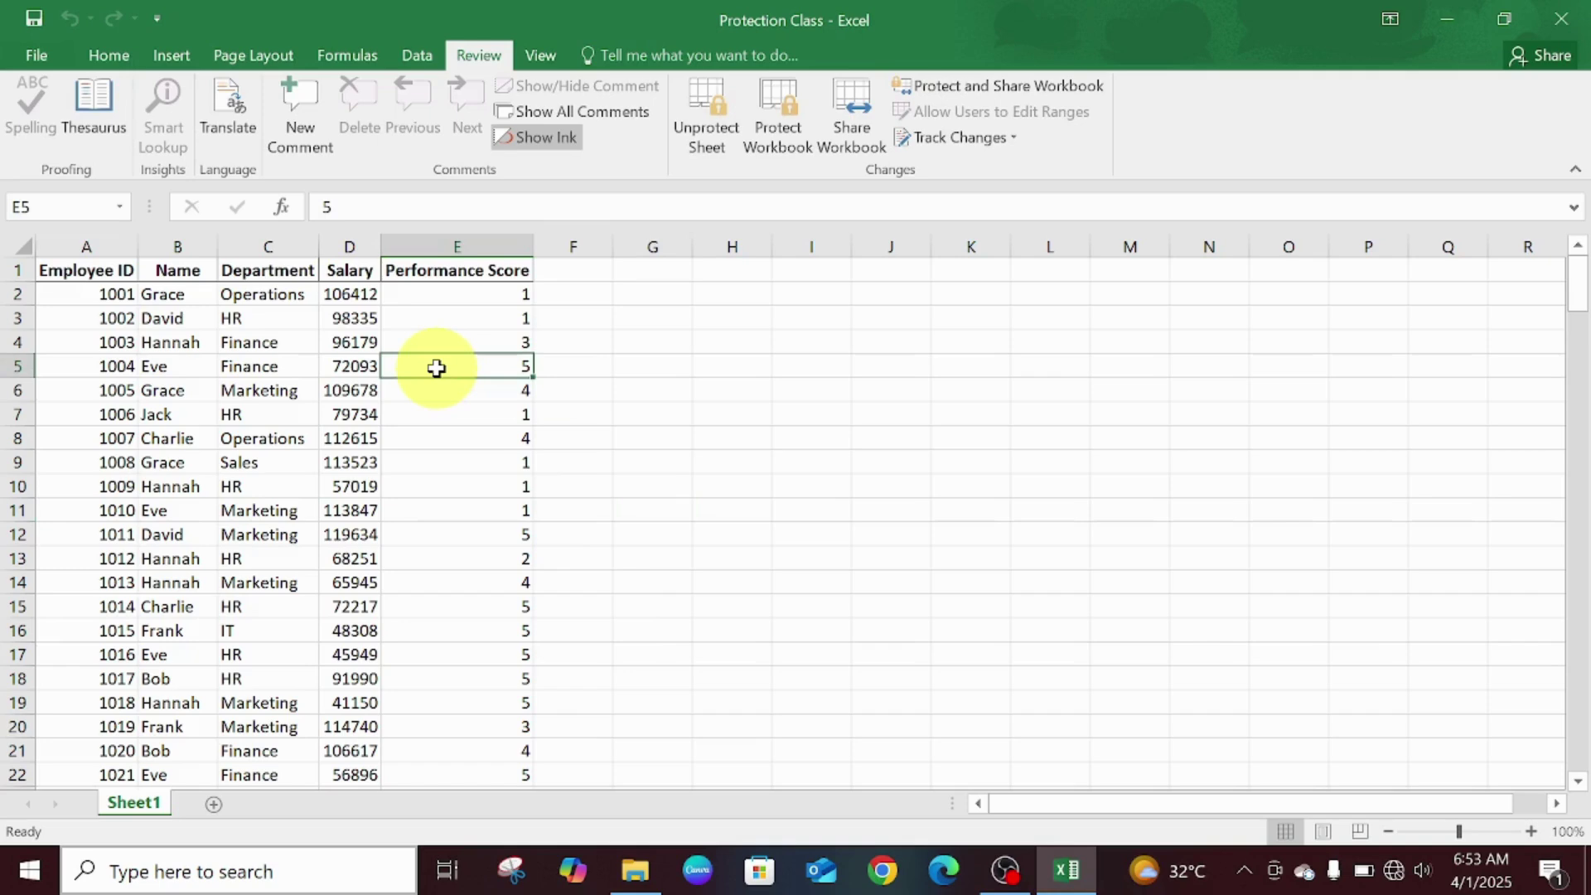
{"action": "double_click", "coordinate": [436, 368]}
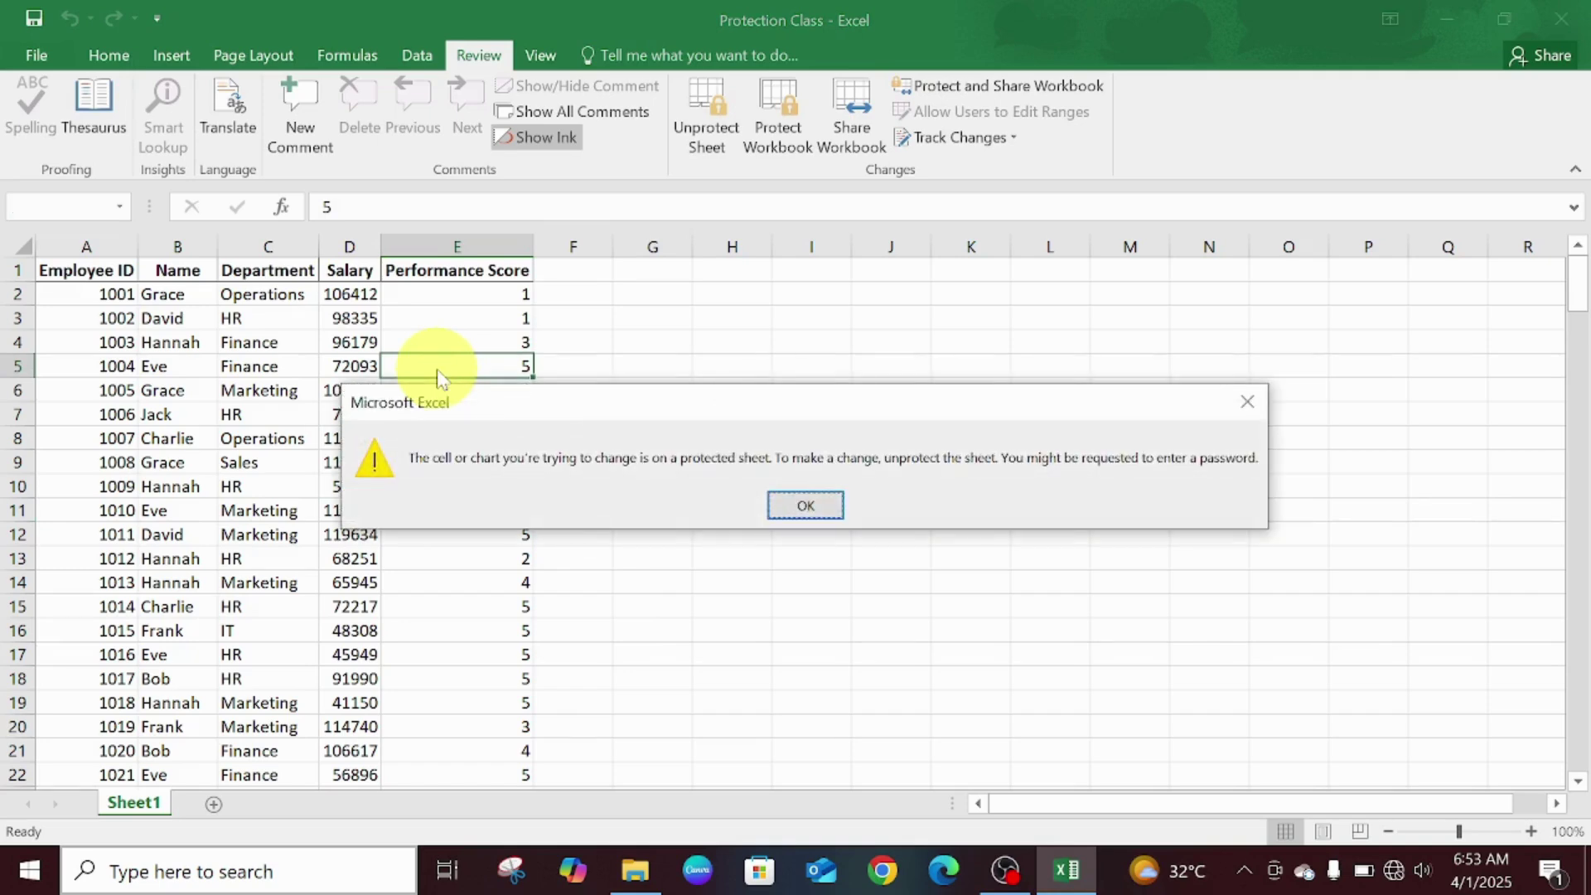
{"action": "key", "text": "Return"}
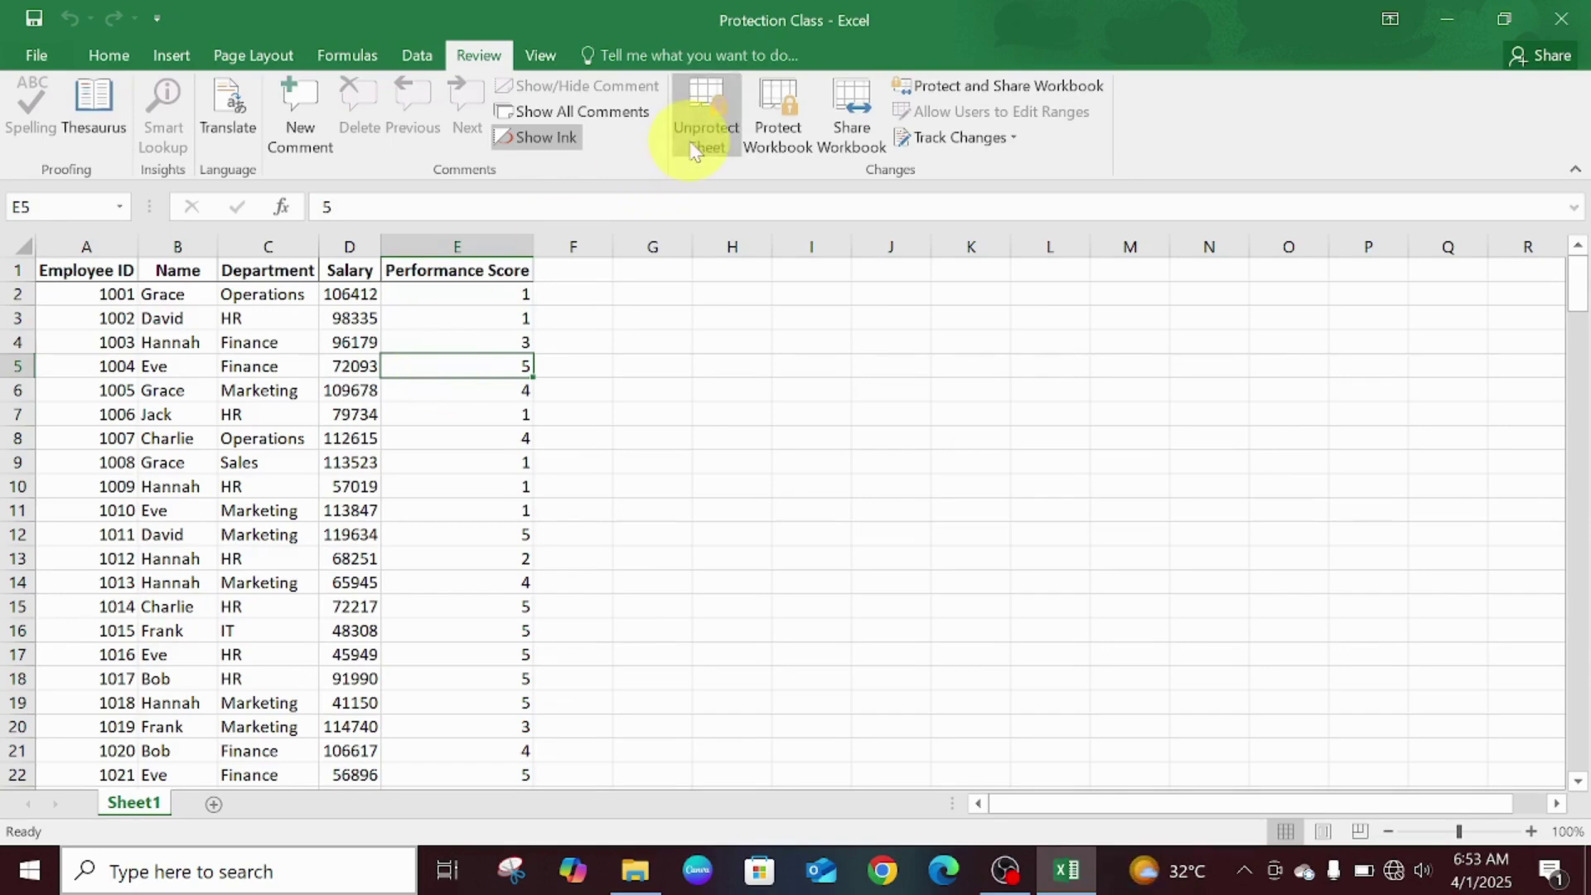
Unprotect Sheet1 via Review > Unprotect Sheet by entering its password.
{"action": "left_click", "coordinate": [694, 149]}
{"action": "left_click", "coordinate": [438, 434]}
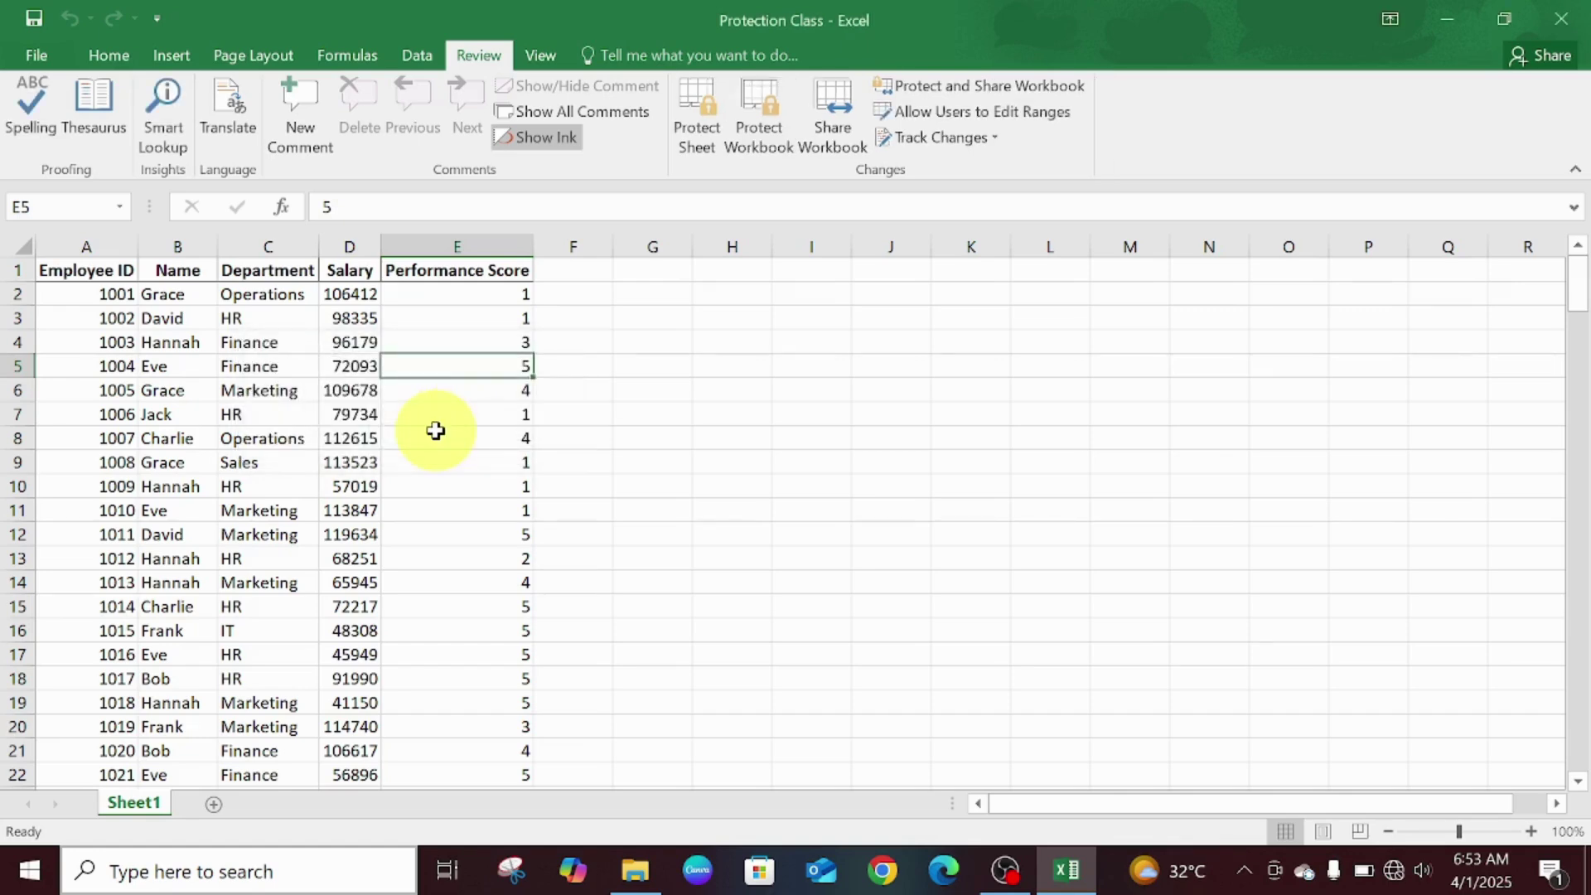
Start re-protecting Sheet1 with a new password, bringing up the Confirm Password prompt.
{"action": "left_click", "coordinate": [693, 146]}
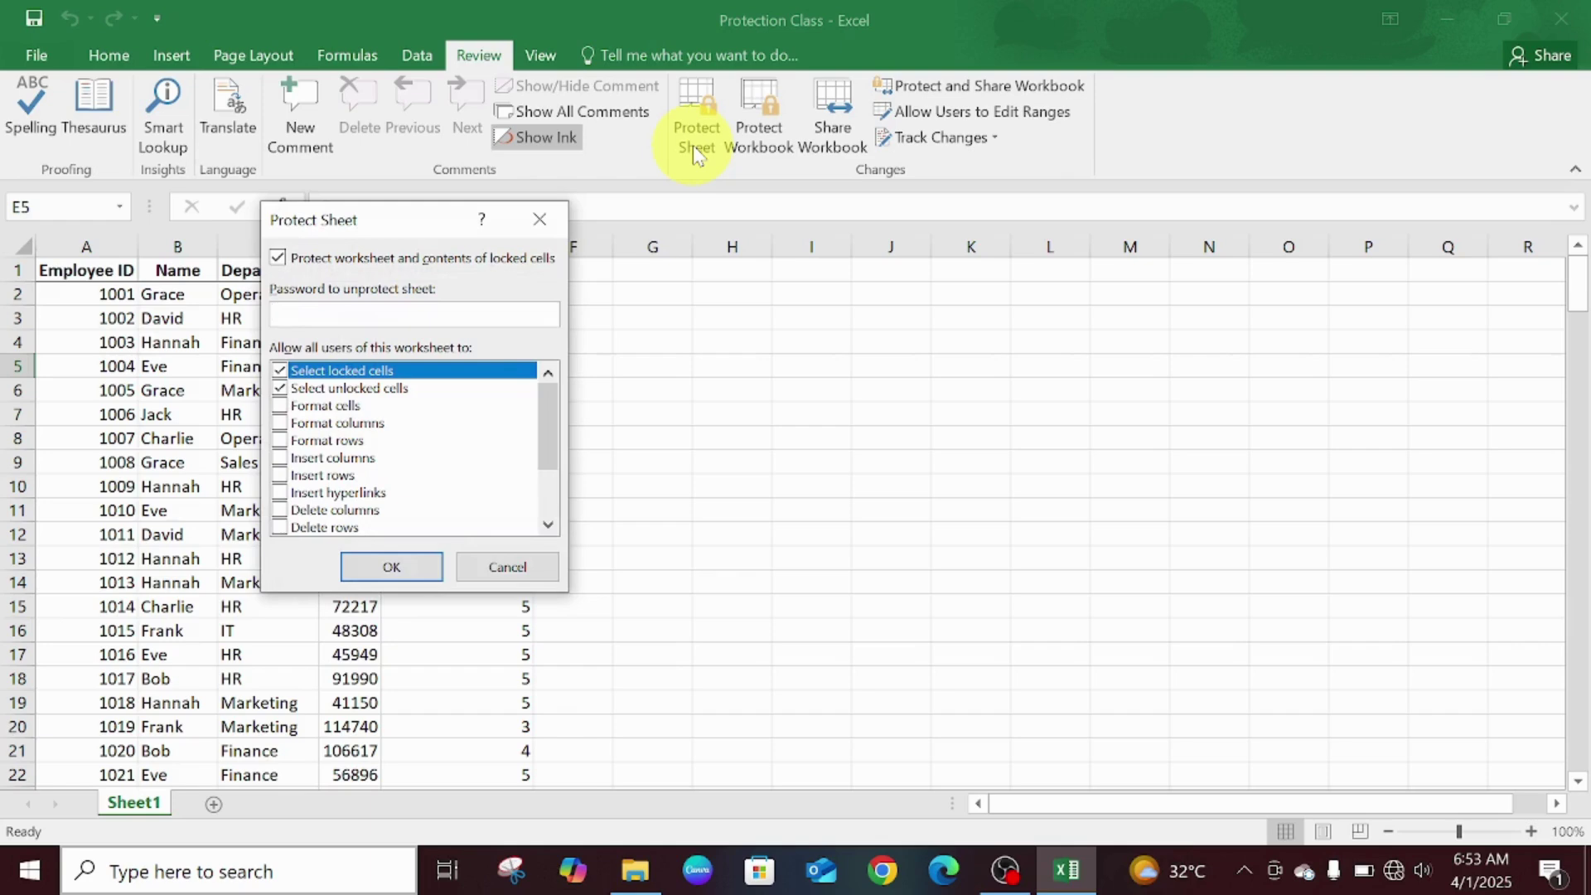
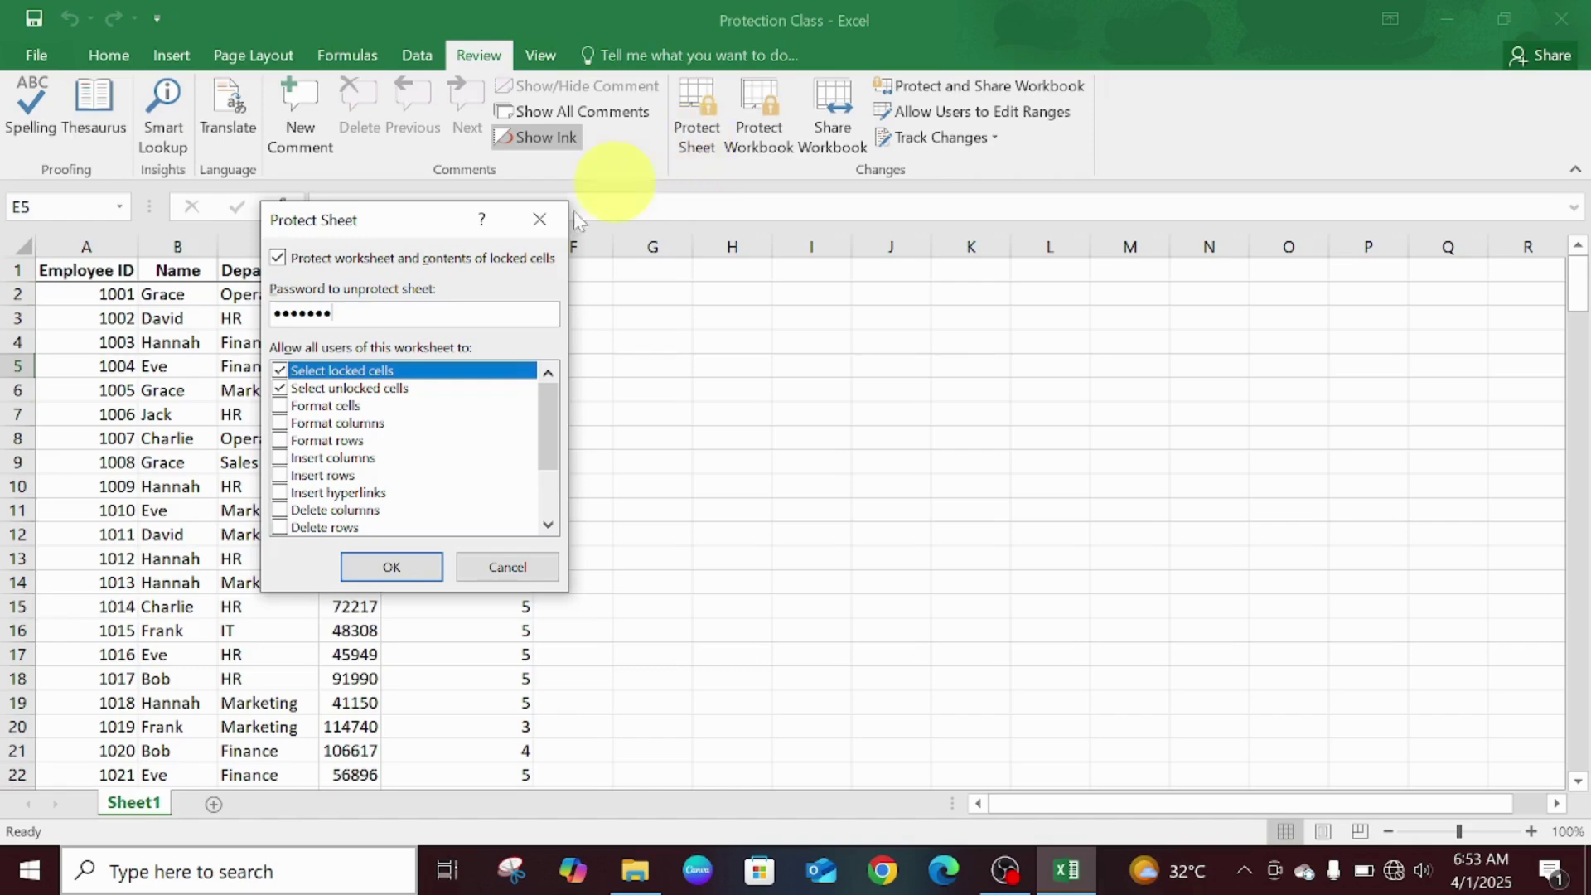
{"action": "left_click", "coordinate": [402, 569]}
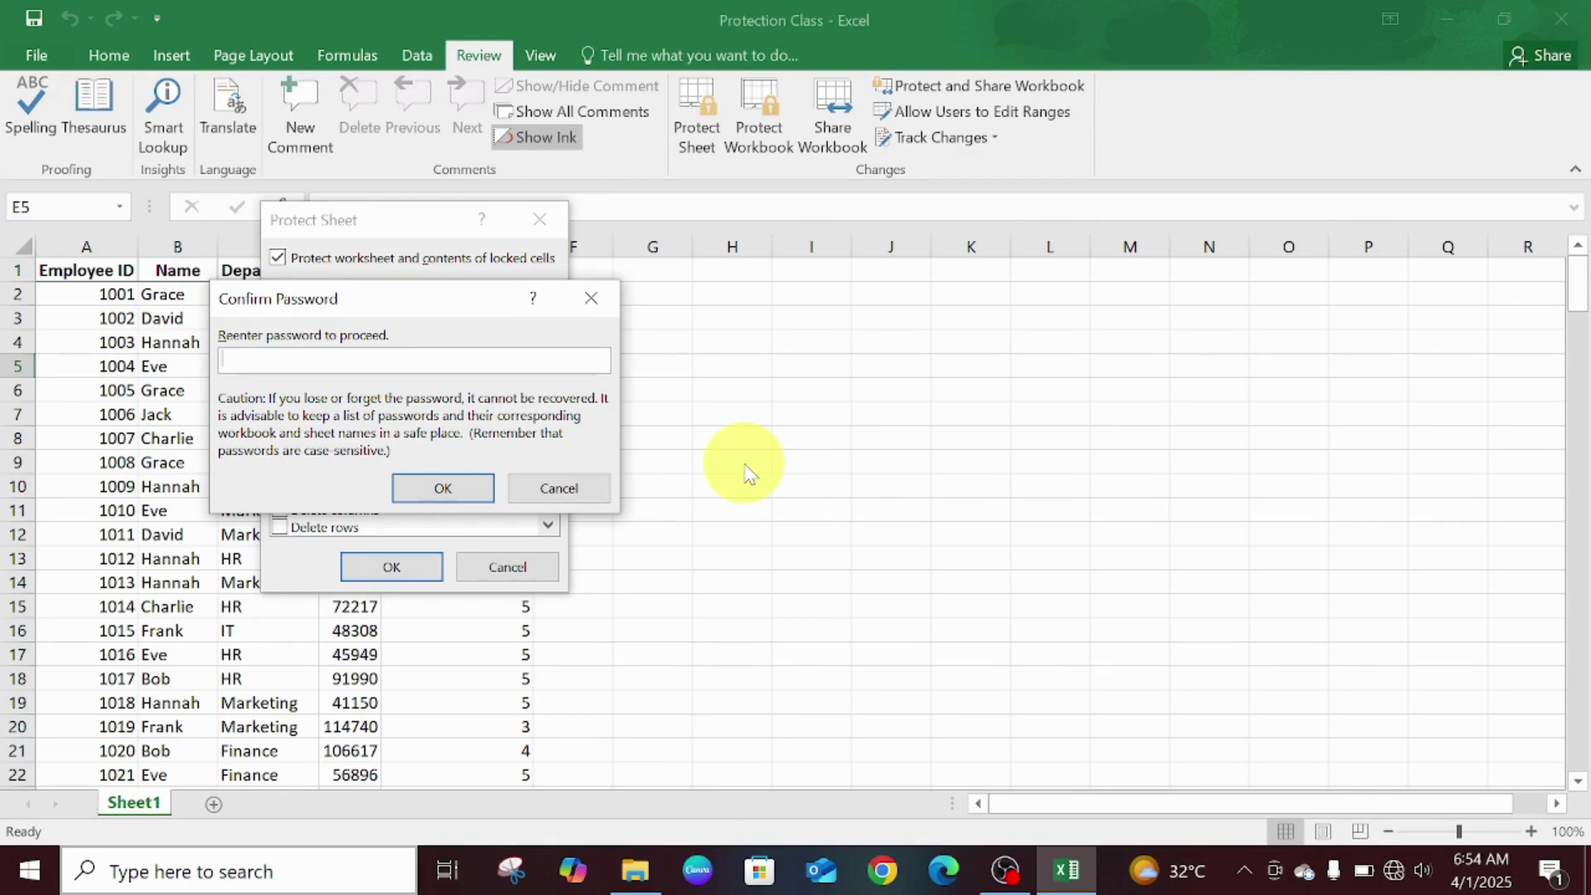
Re-enter the same password to confirm and lock Sheet1 again.
{"action": "type", "text": "•••••••"}
{"action": "left_click", "coordinate": [425, 493]}
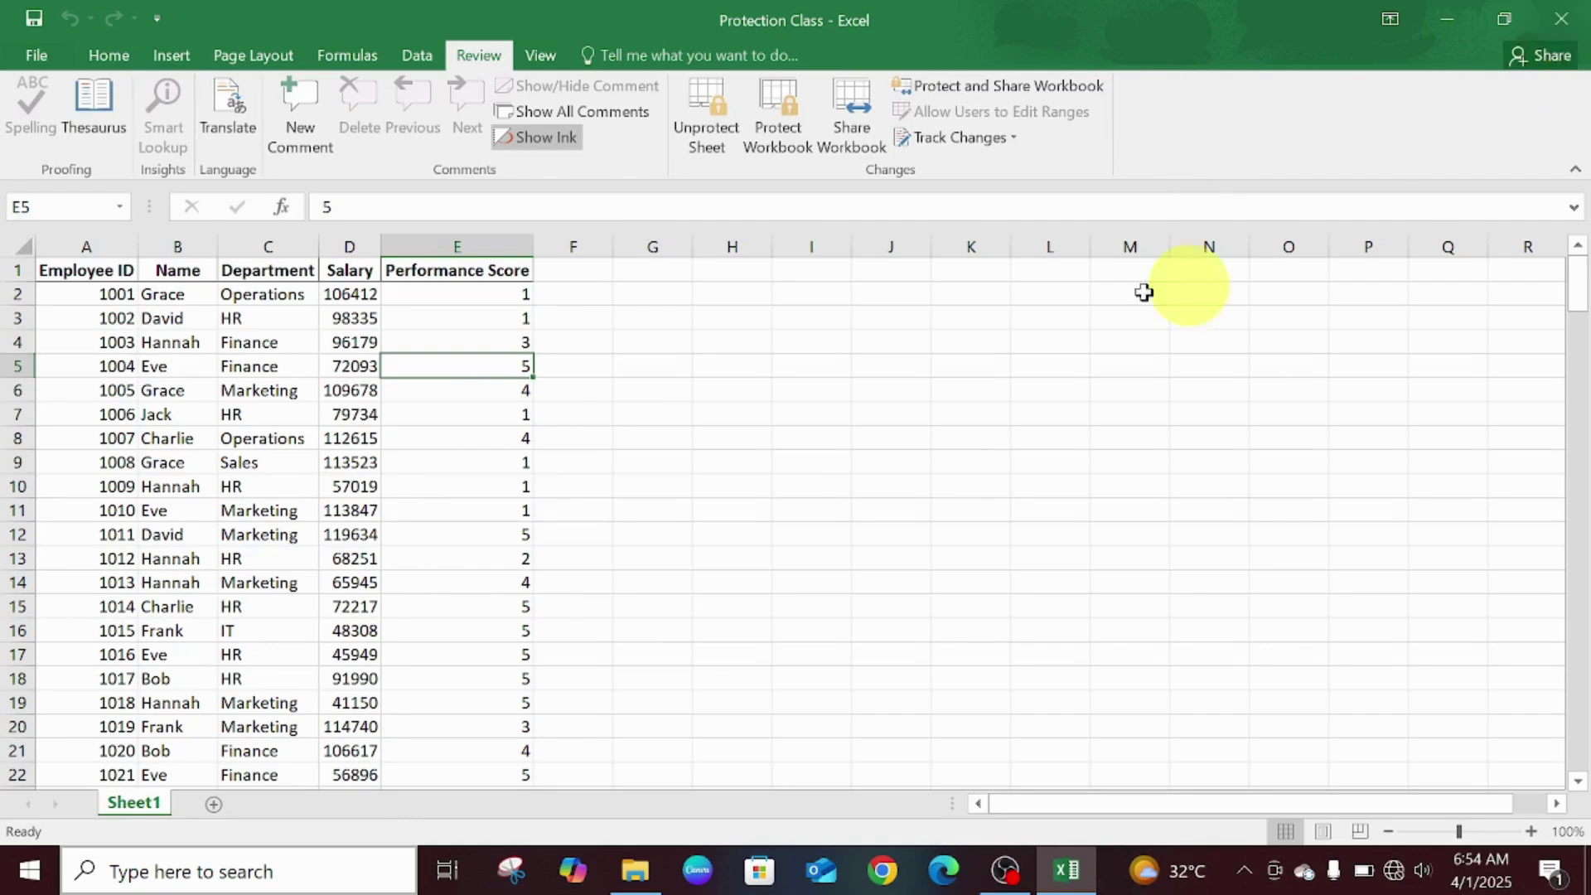
Close Excel, saving the changes to Protection Class.
{"action": "left_click", "coordinate": [1550, 21]}
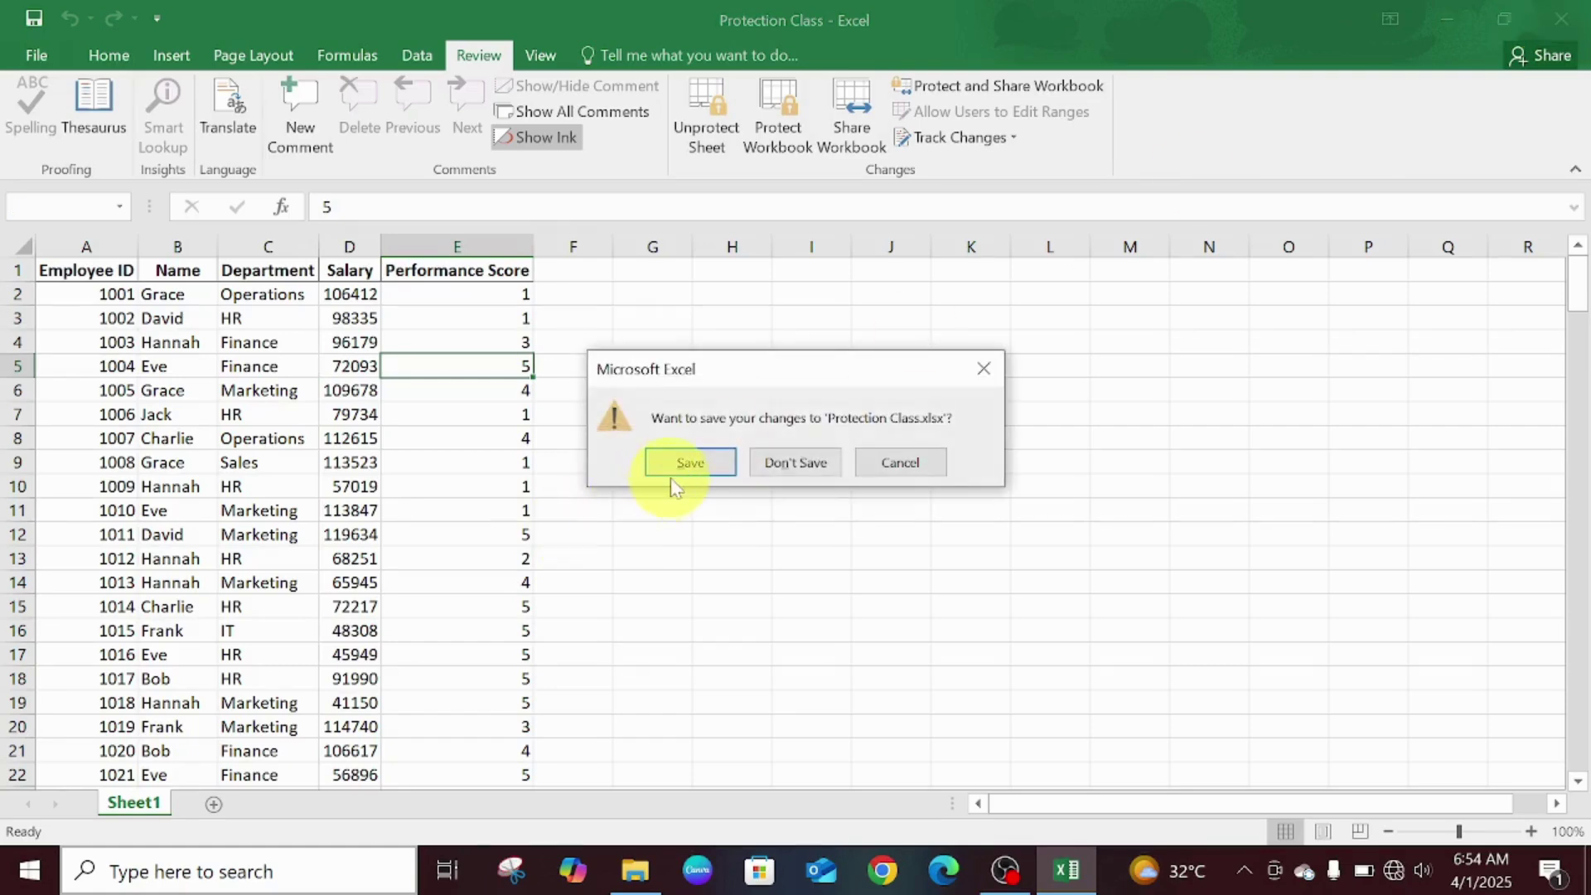
{"action": "left_click", "coordinate": [684, 464]}
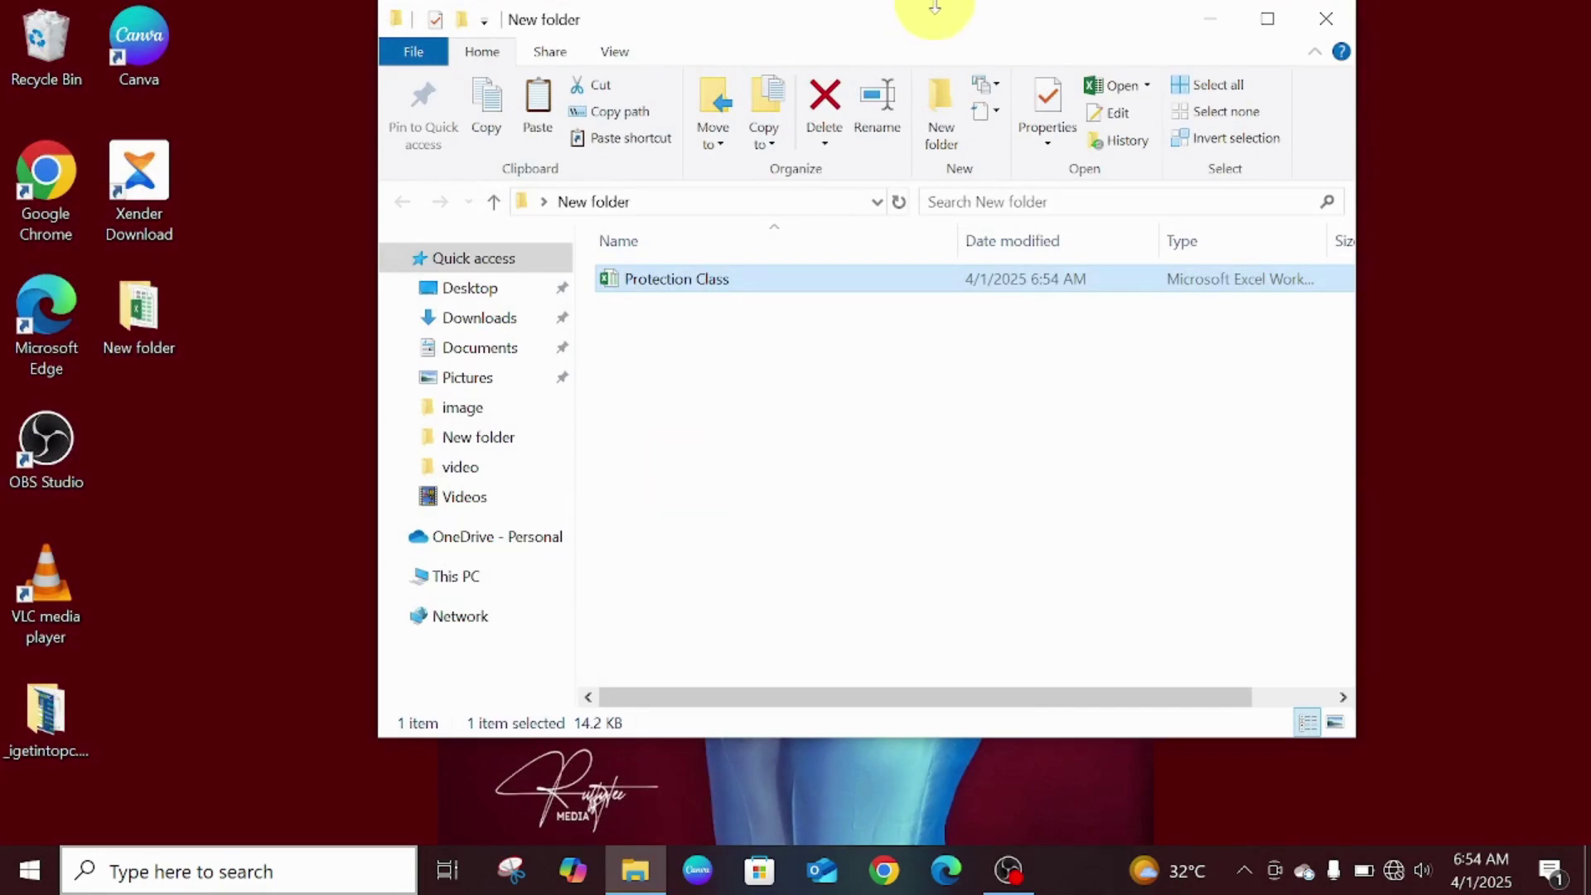
Maximize File Explorer and paste a Protection Class - Copy duplicate into New folder.
{"action": "left_click", "coordinate": [1268, 18]}
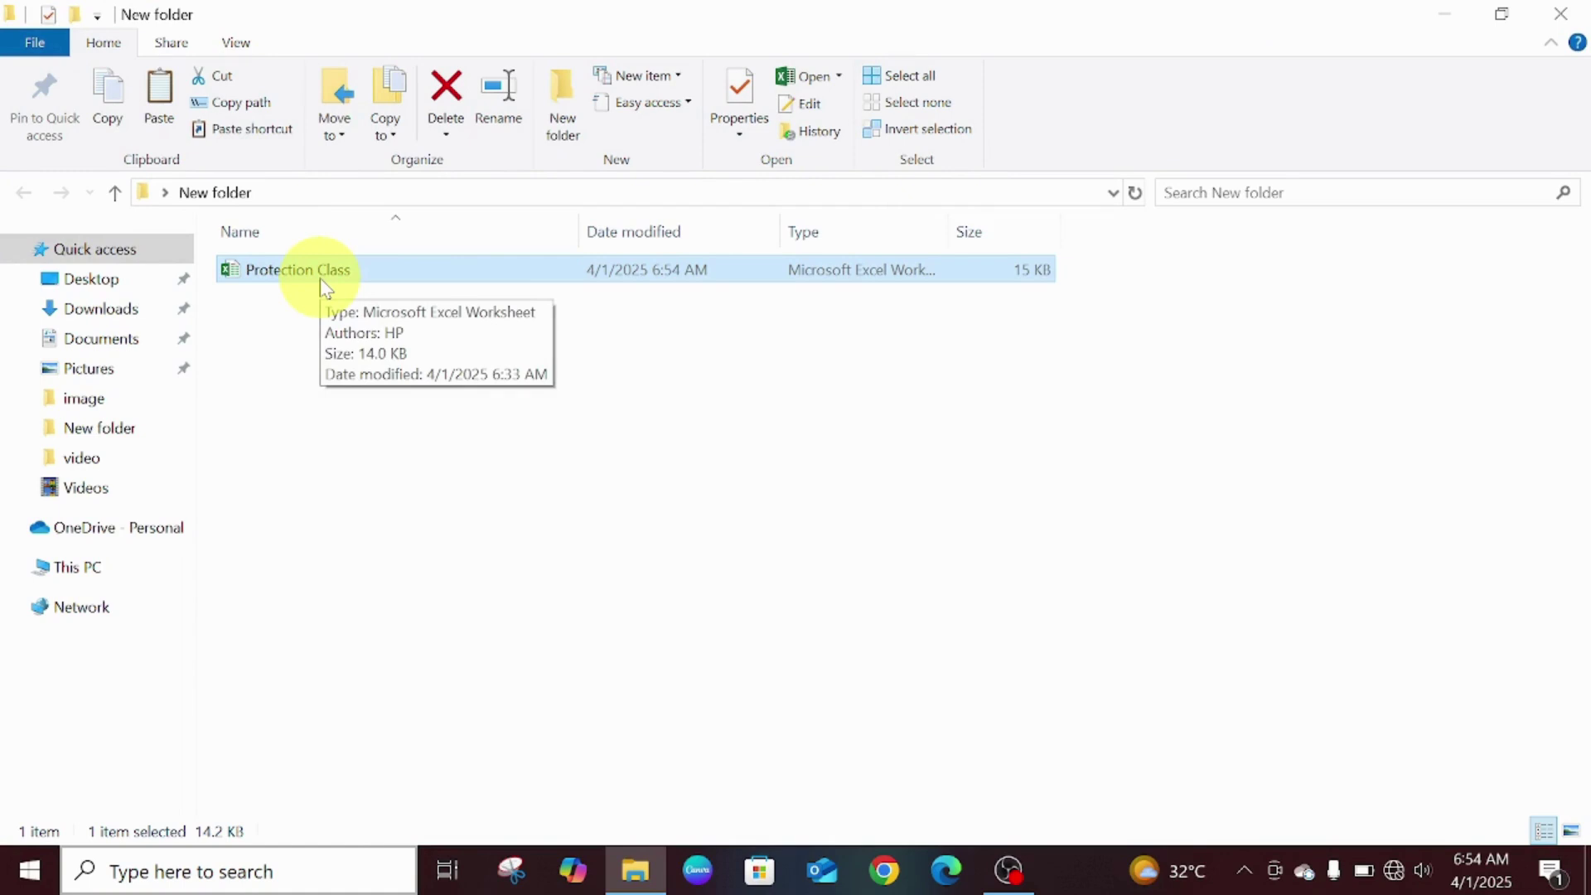
{"action": "key", "text": "ctrl+v"}
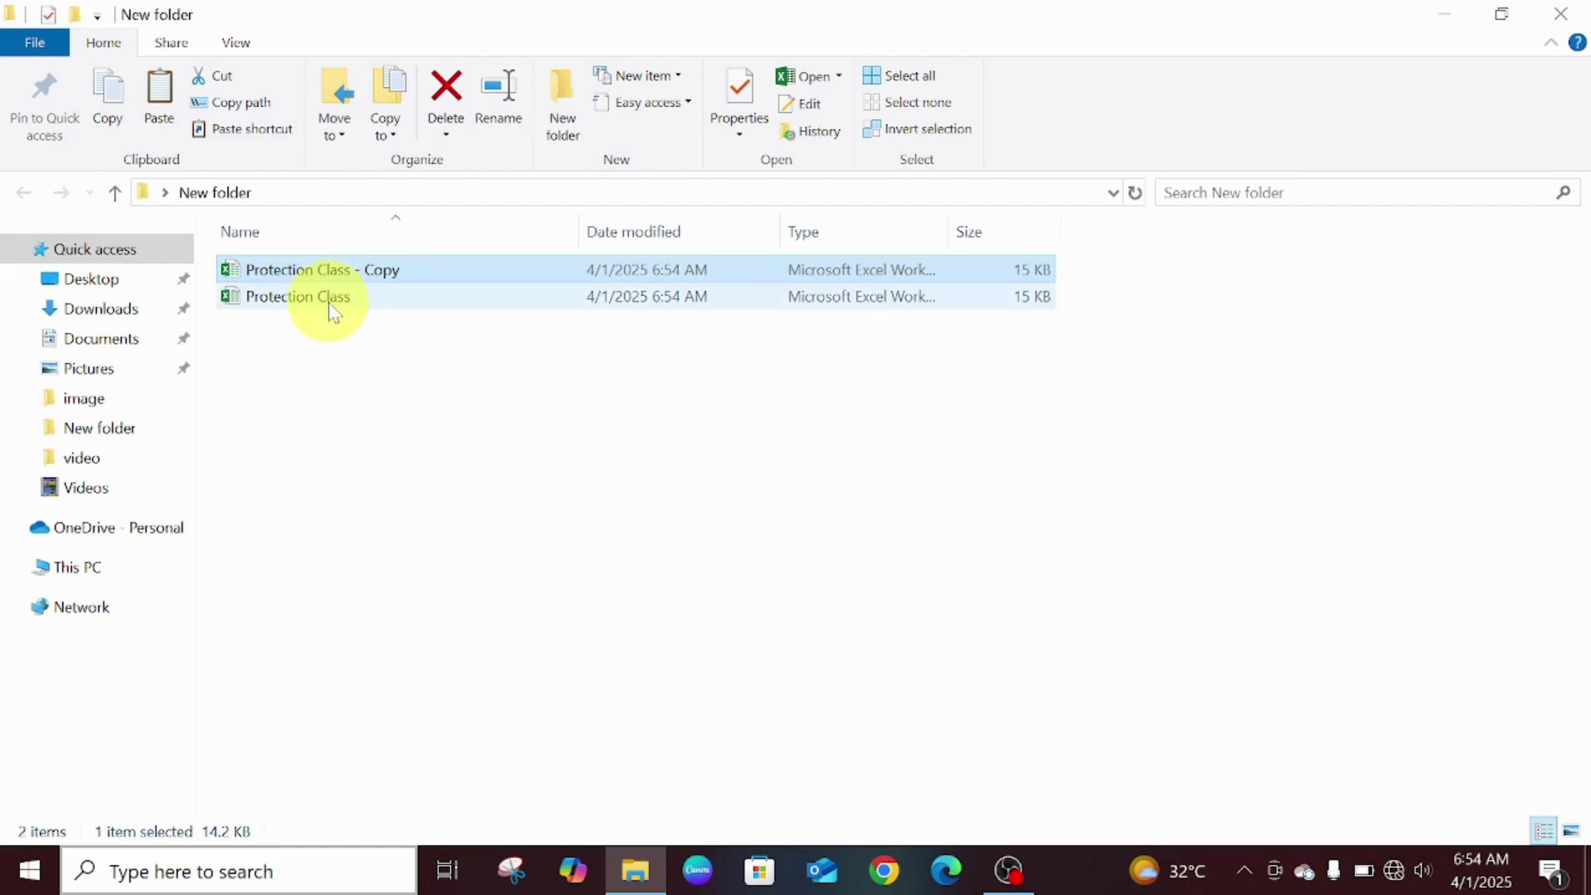
{"action": "left_click", "coordinate": [334, 312]}
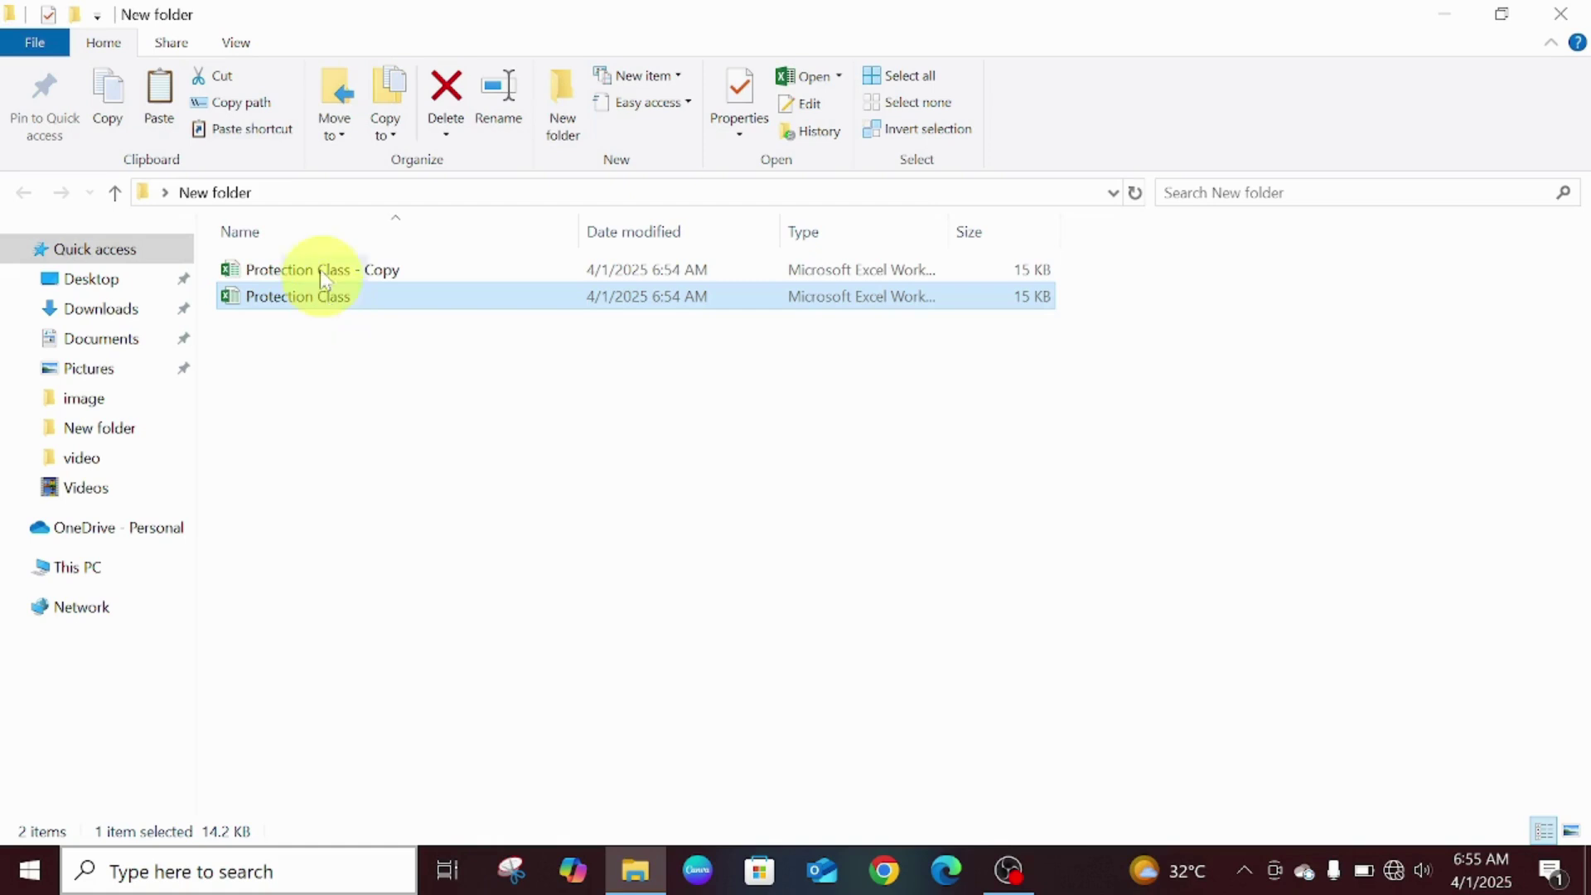
Turn on File name extensions in the View settings, then select Protection Class.xlsx.
{"action": "left_click", "coordinate": [236, 44]}
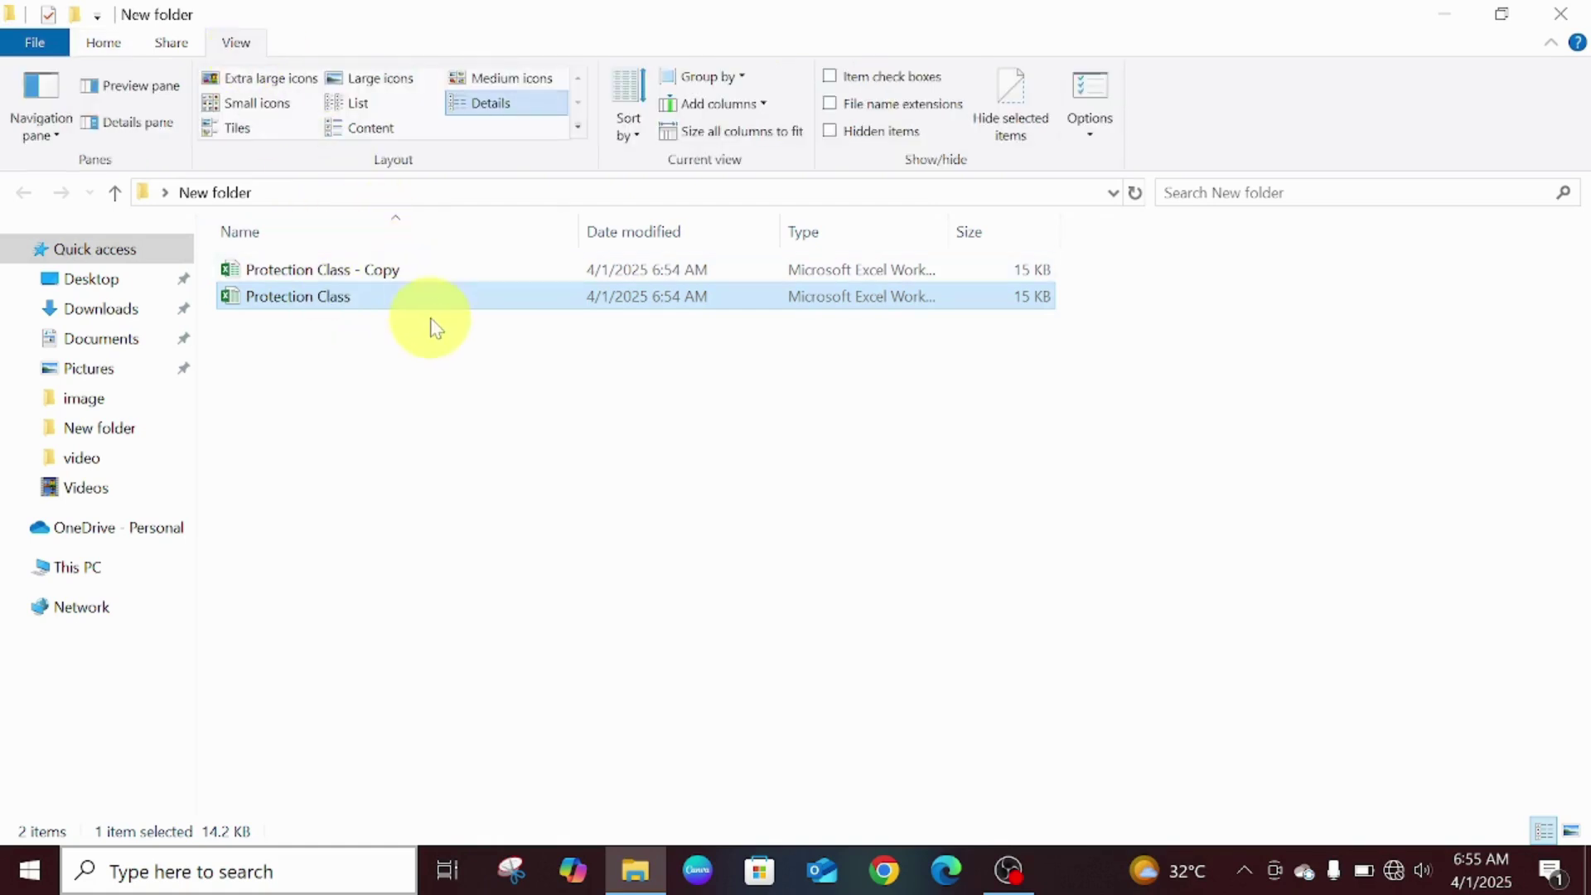
{"action": "left_click", "coordinate": [828, 106]}
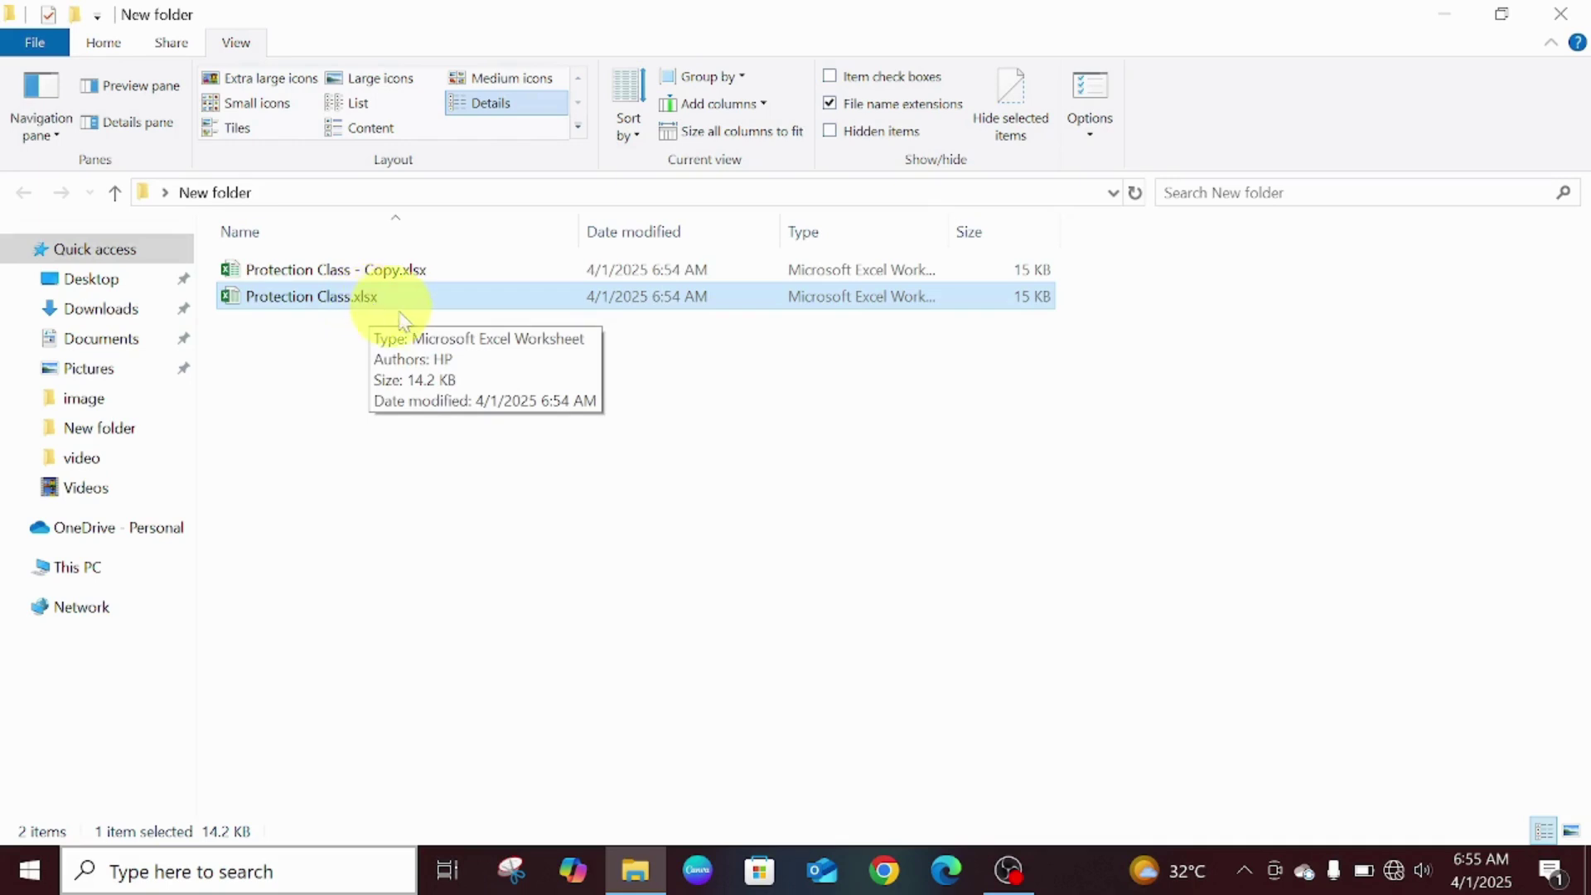
{"action": "left_click", "coordinate": [811, 440]}
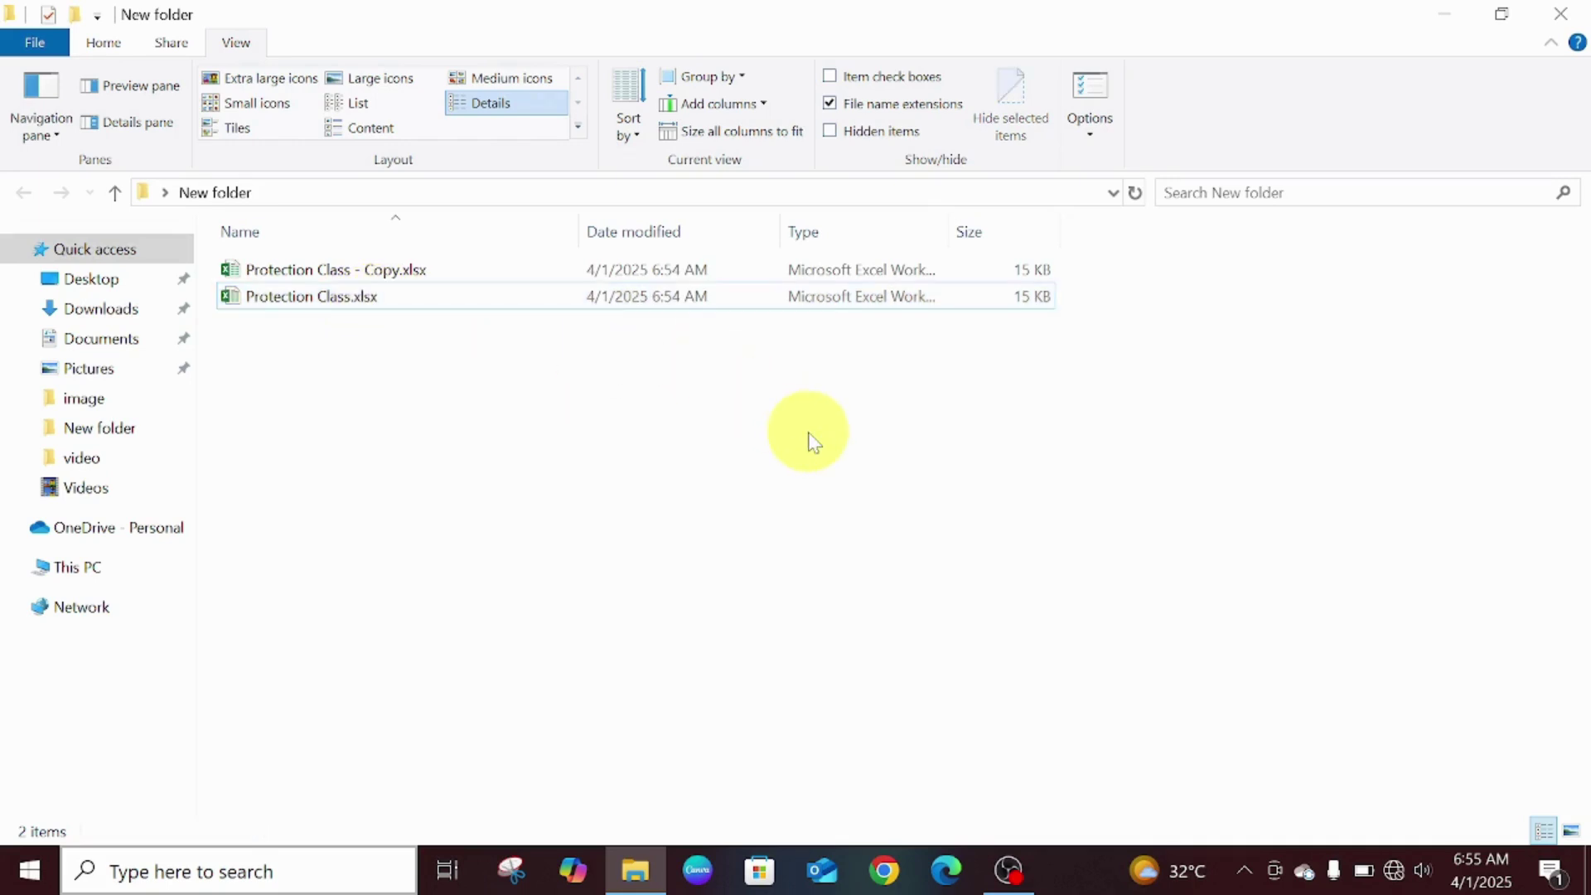
{"action": "left_click", "coordinate": [475, 307]}
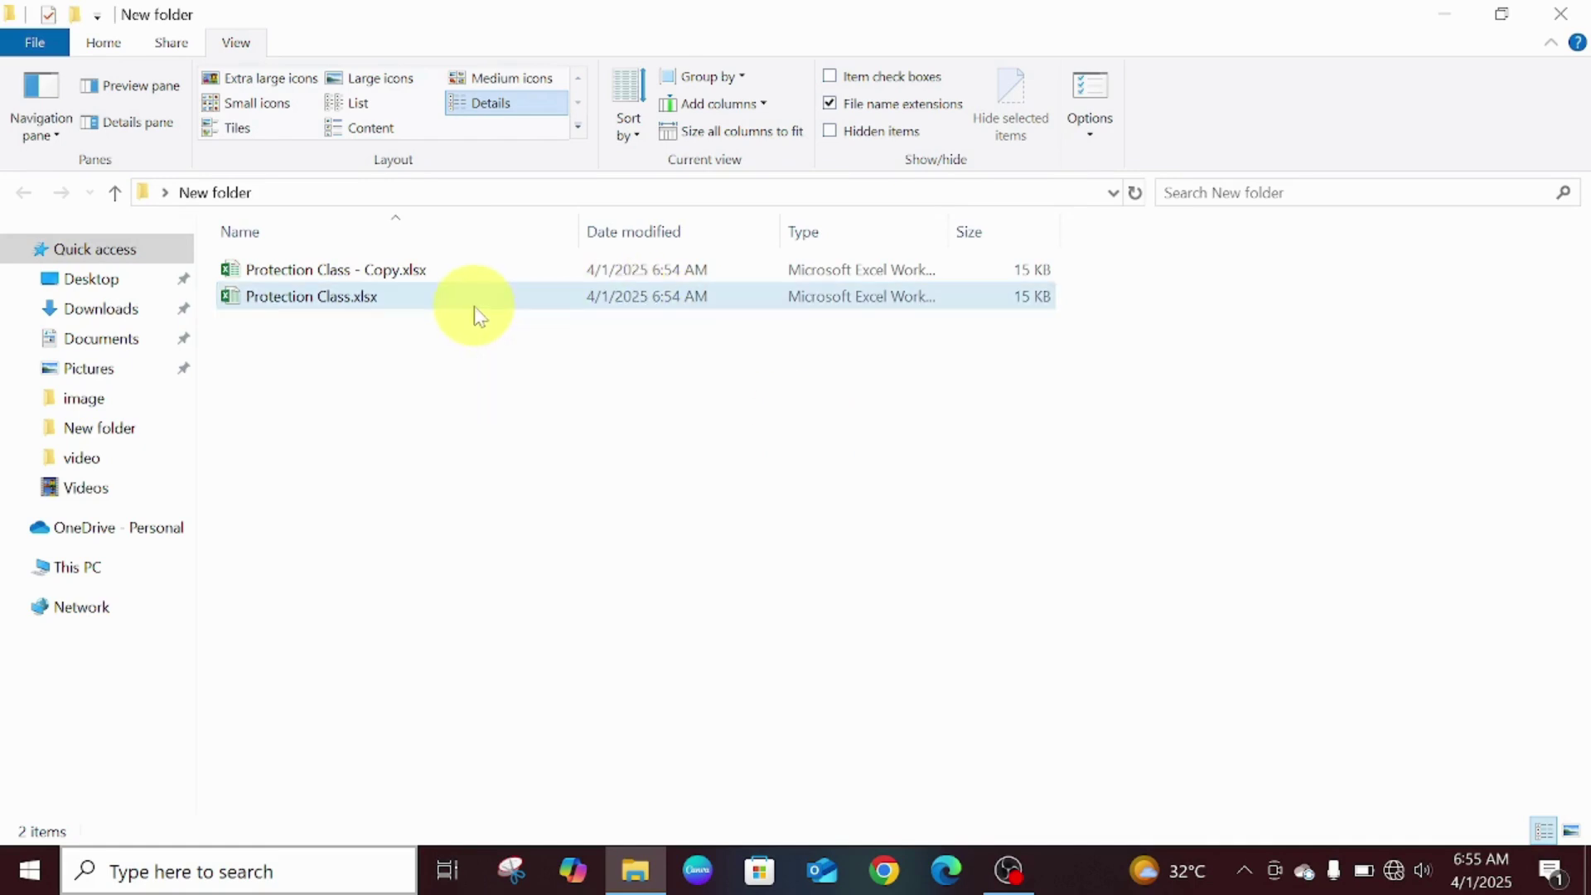
Rename Protection Class.xlsx to Protection Class.zip, accepting the extension-change warning.
{"action": "right_click", "coordinate": [476, 308]}
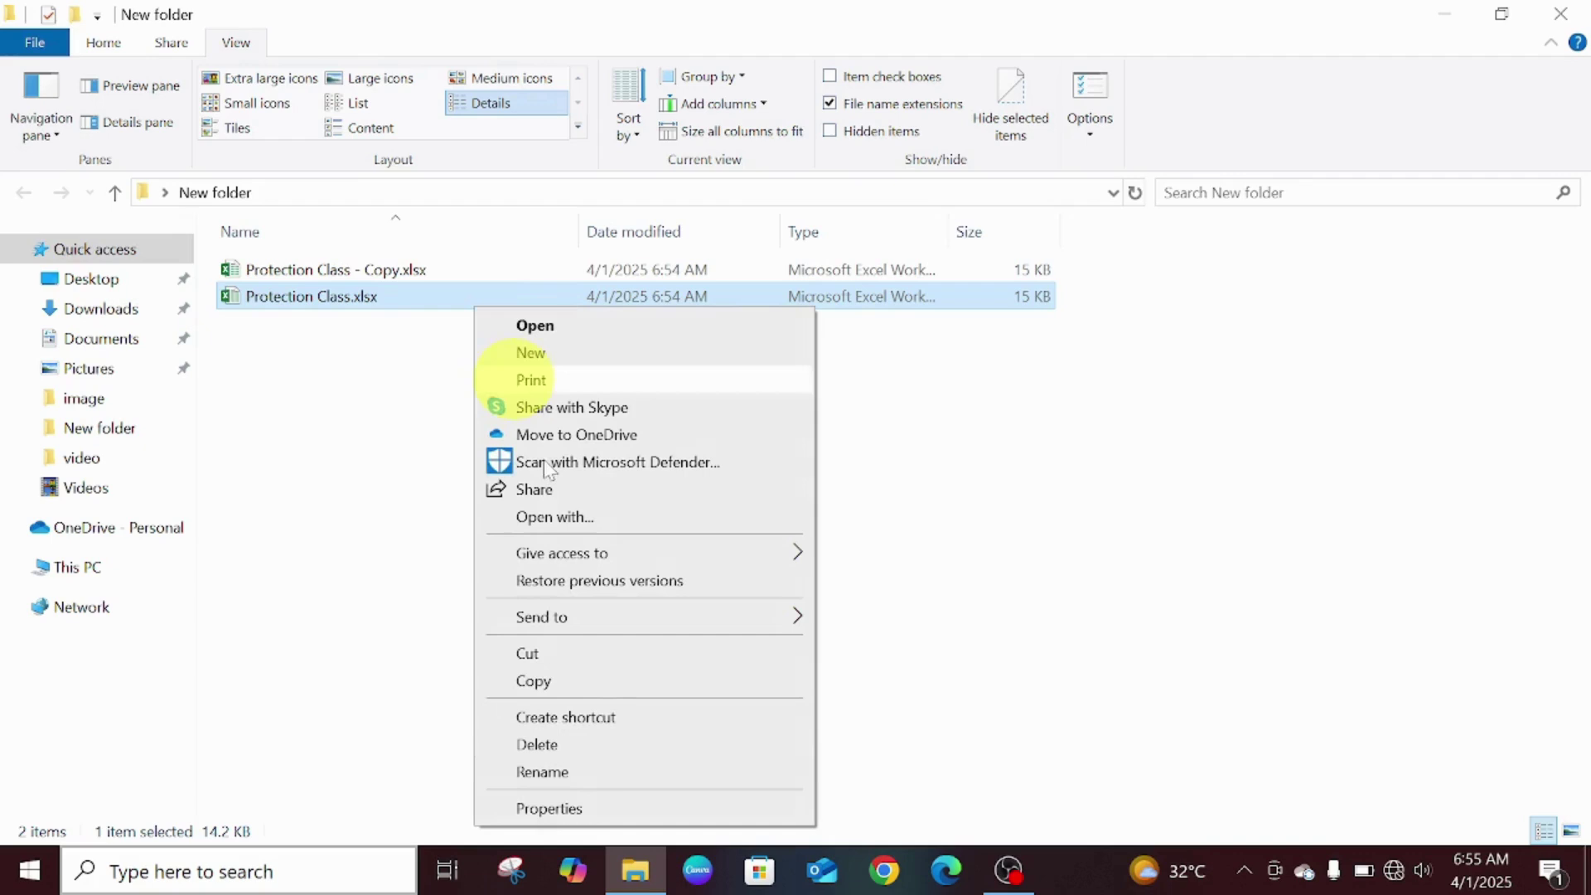
{"action": "left_click", "coordinate": [542, 771]}
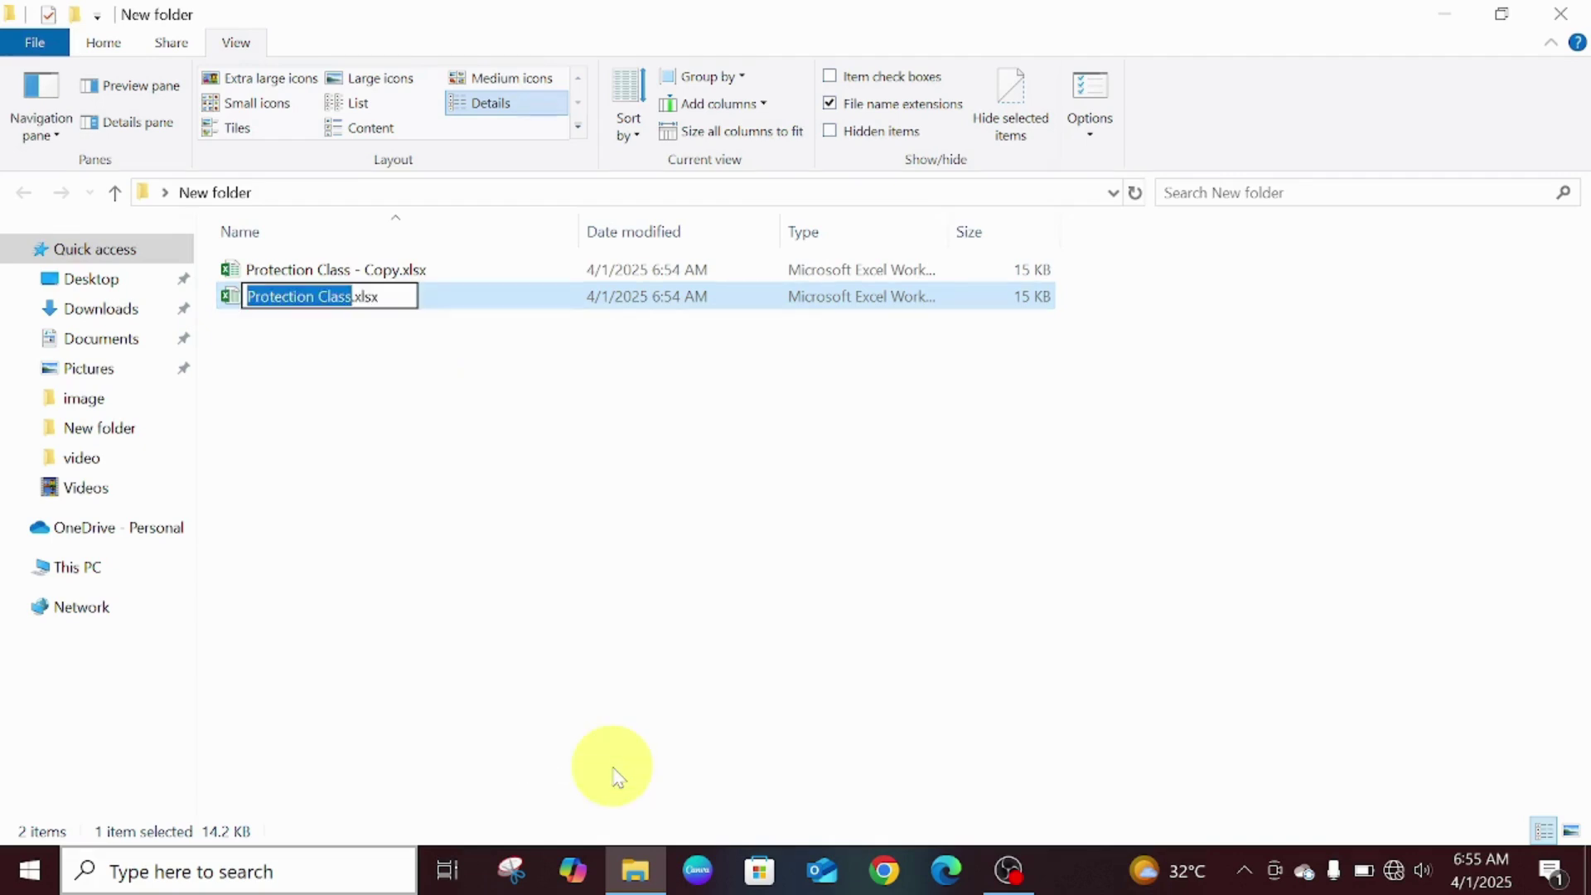
{"action": "key", "text": "Right"}
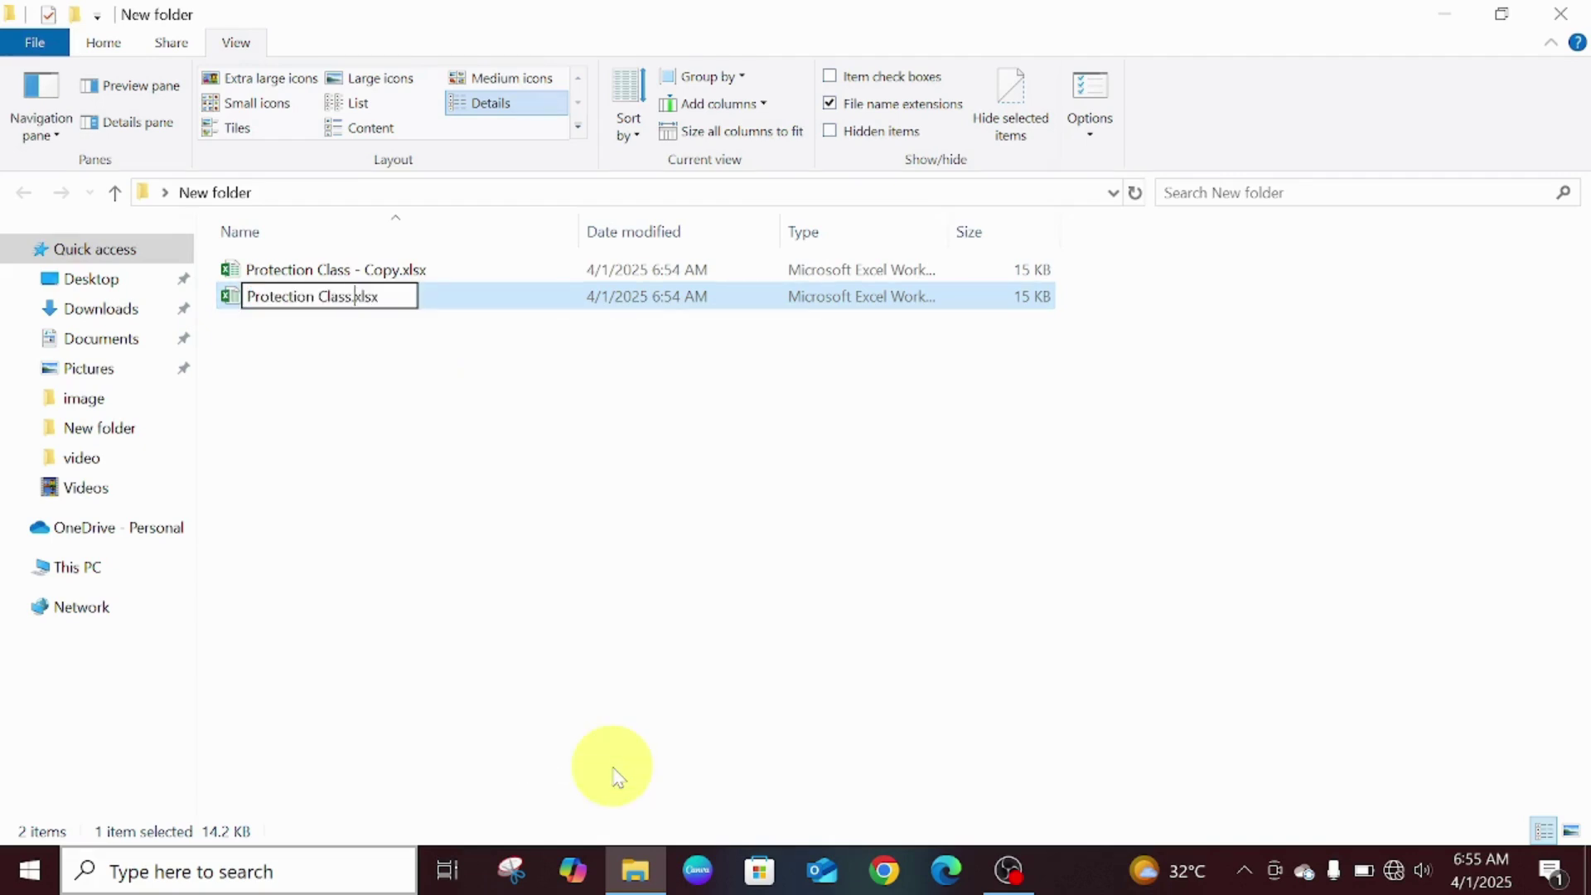
{"action": "key", "text": "BackSpace"}
{"action": "key", "text": "BackSpace"}
{"action": "key", "text": "BackSpace"}
{"action": "key", "text": "BackSpace"}
{"action": "type", "text": "zip"}
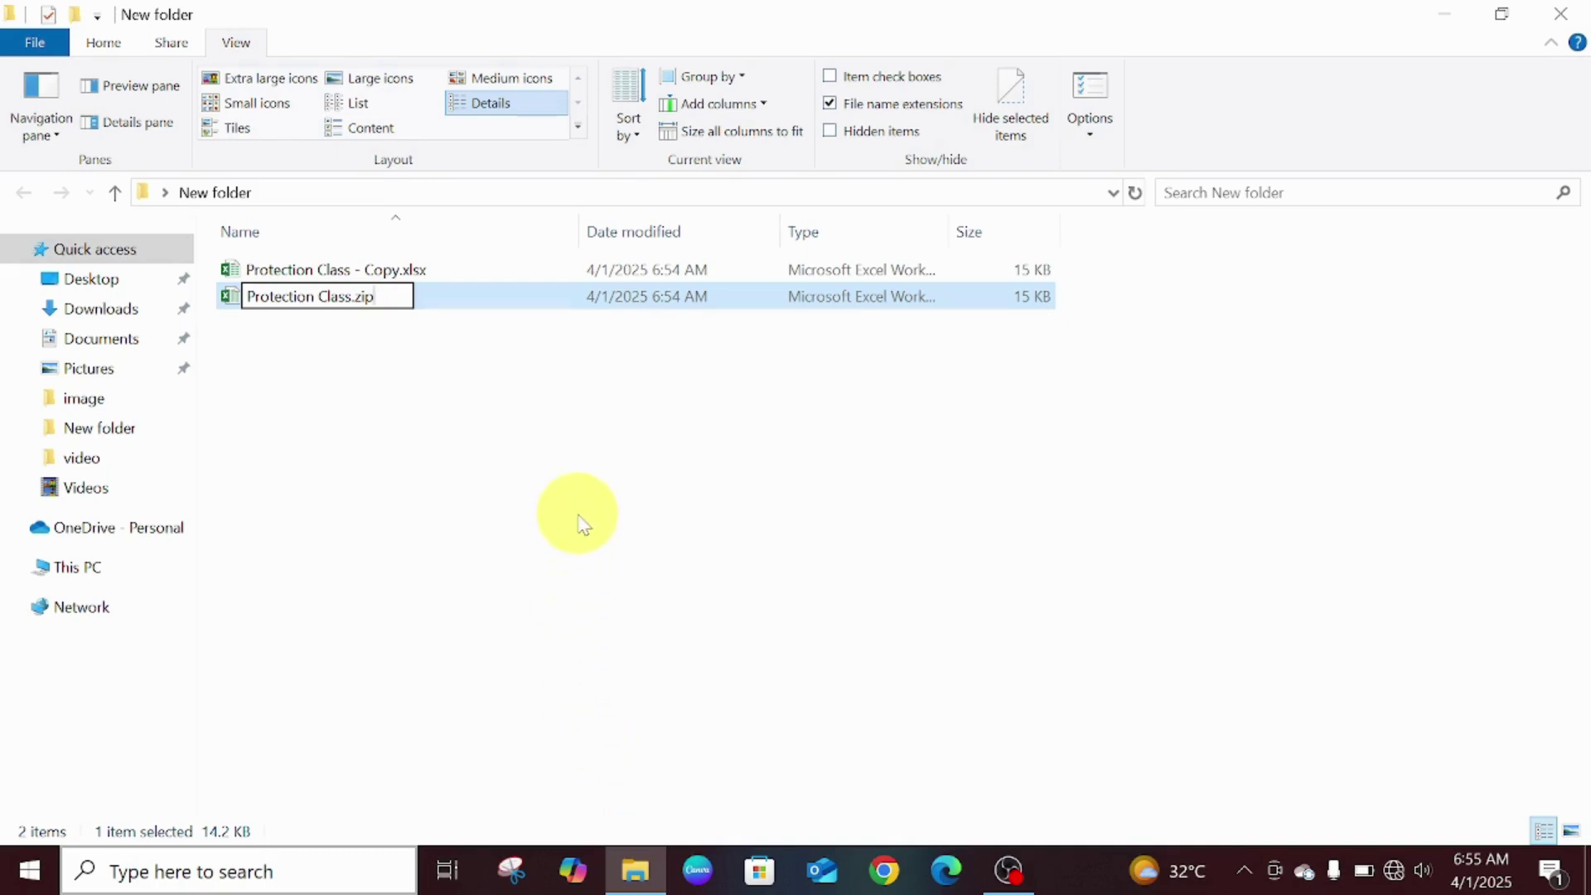
{"action": "key", "text": "Return"}
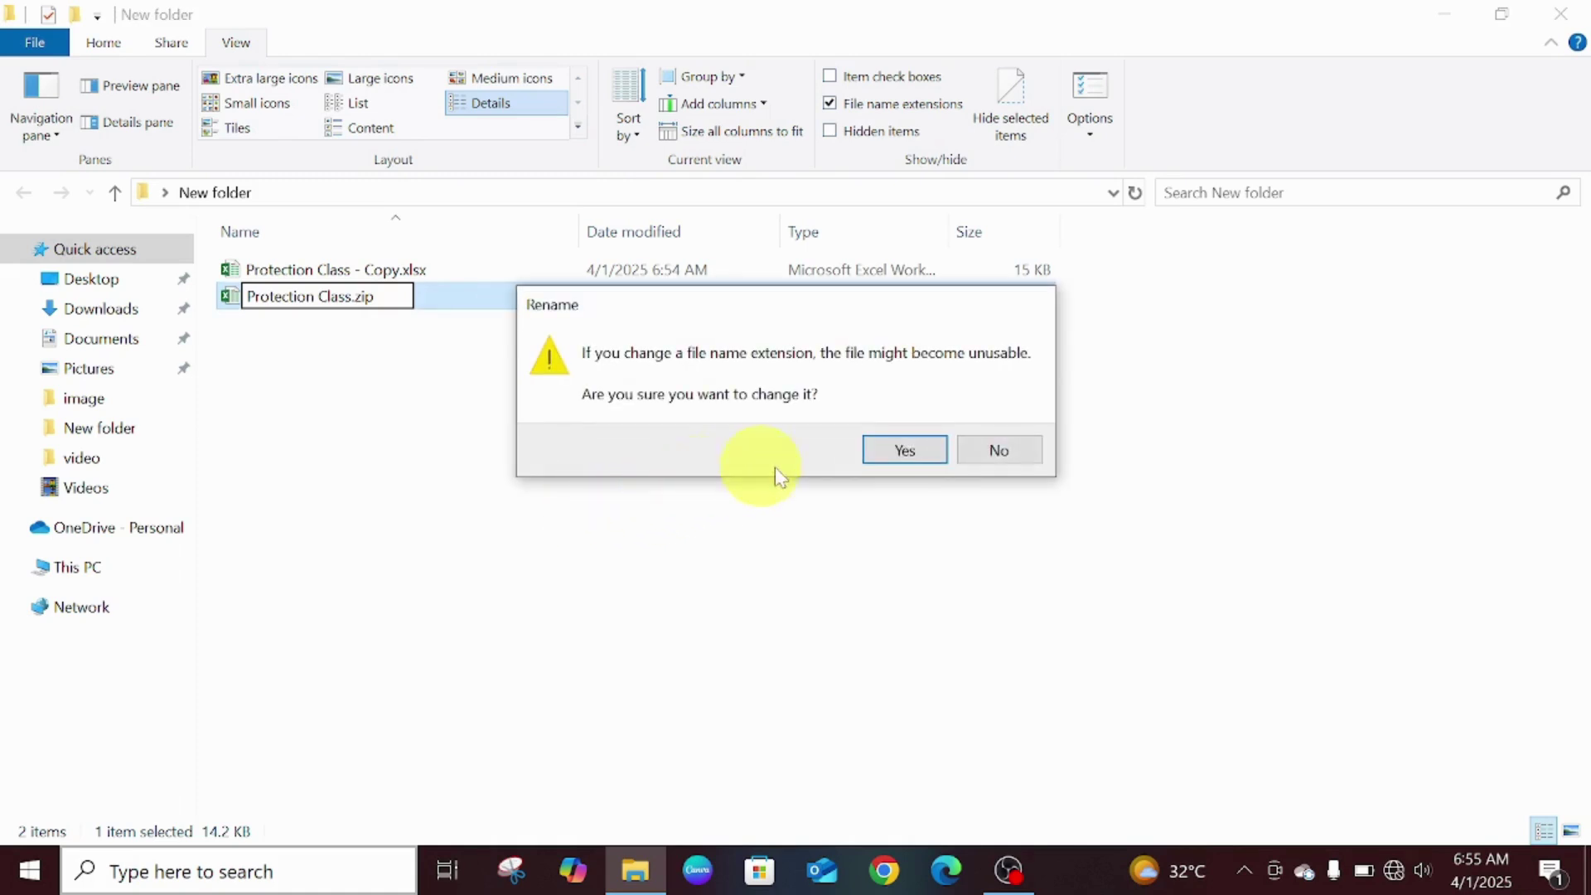
{"action": "left_click", "coordinate": [937, 461]}
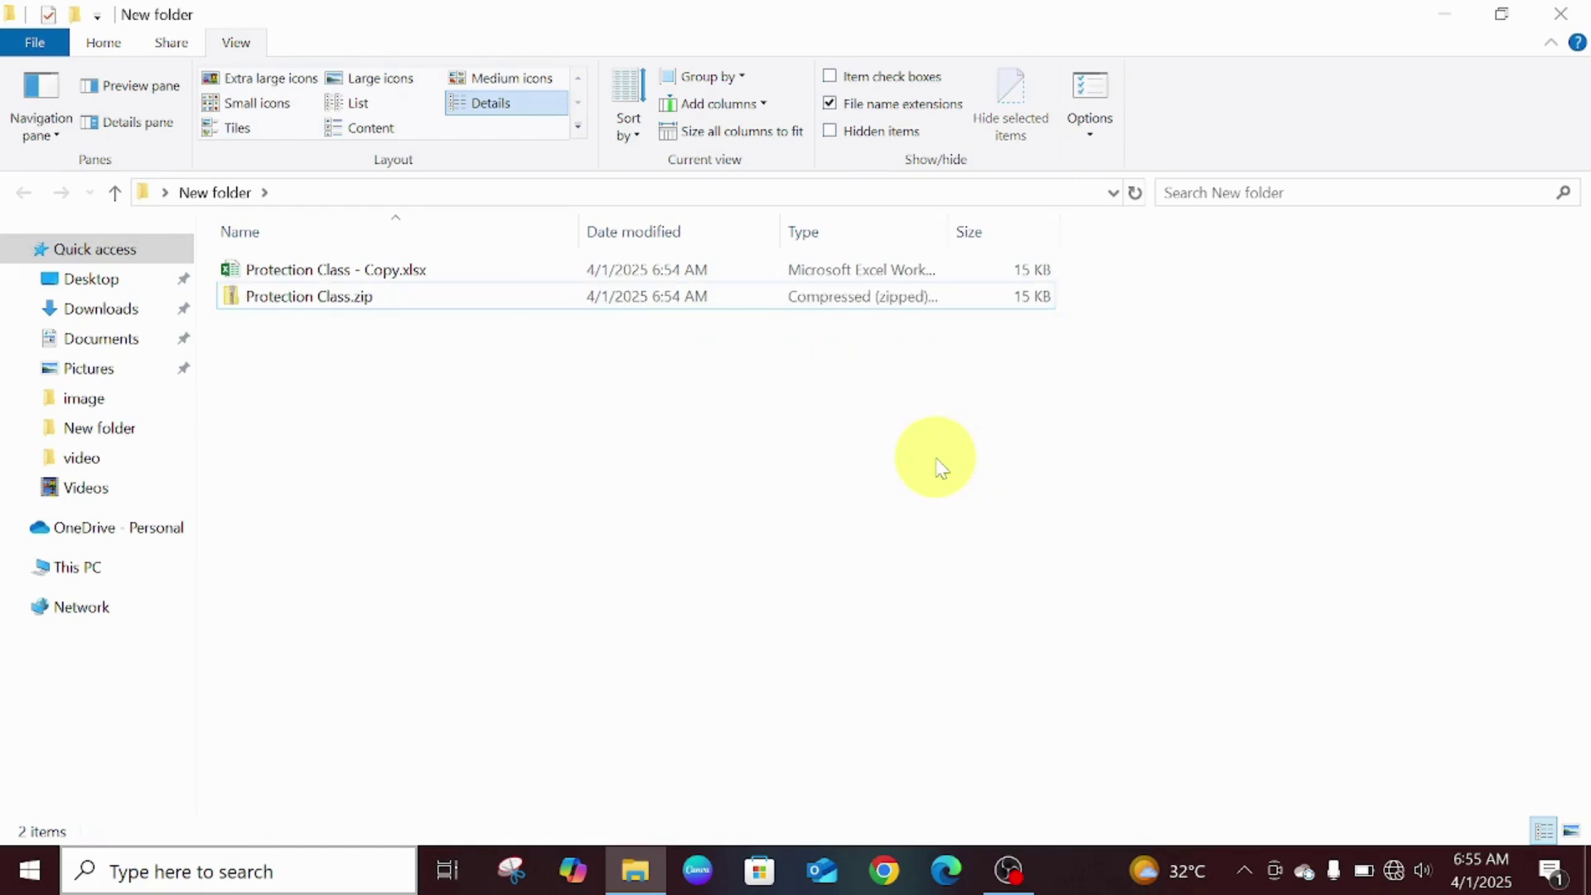
Browse into Protection Class.zip's xl\worksheets folder and shrink the window to reveal the desktop.
{"action": "double_click", "coordinate": [742, 305]}
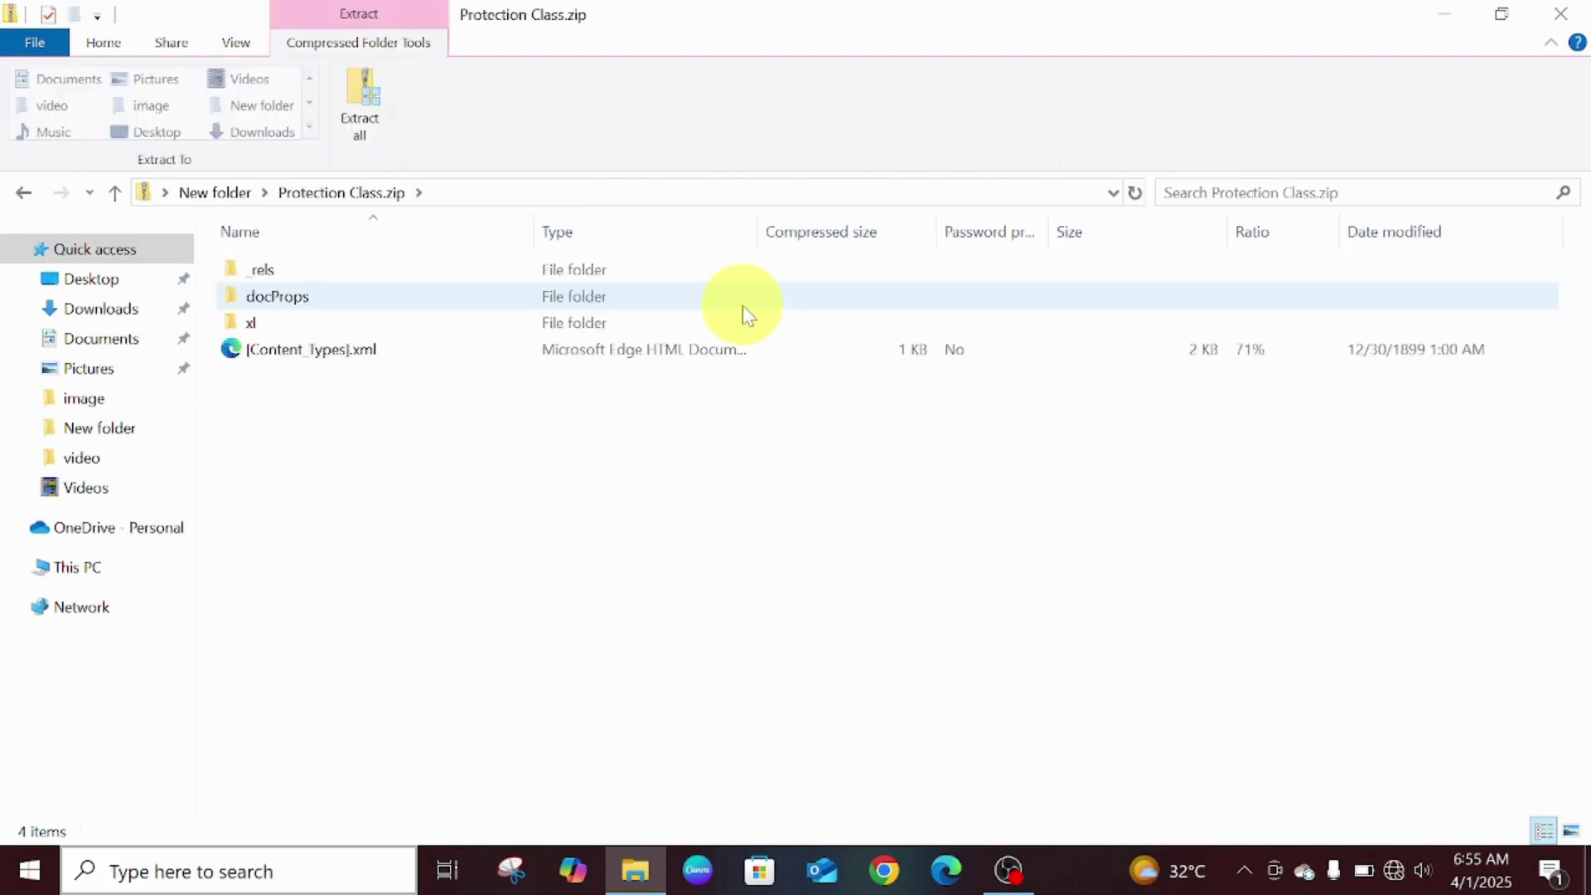
{"action": "double_click", "coordinate": [714, 330]}
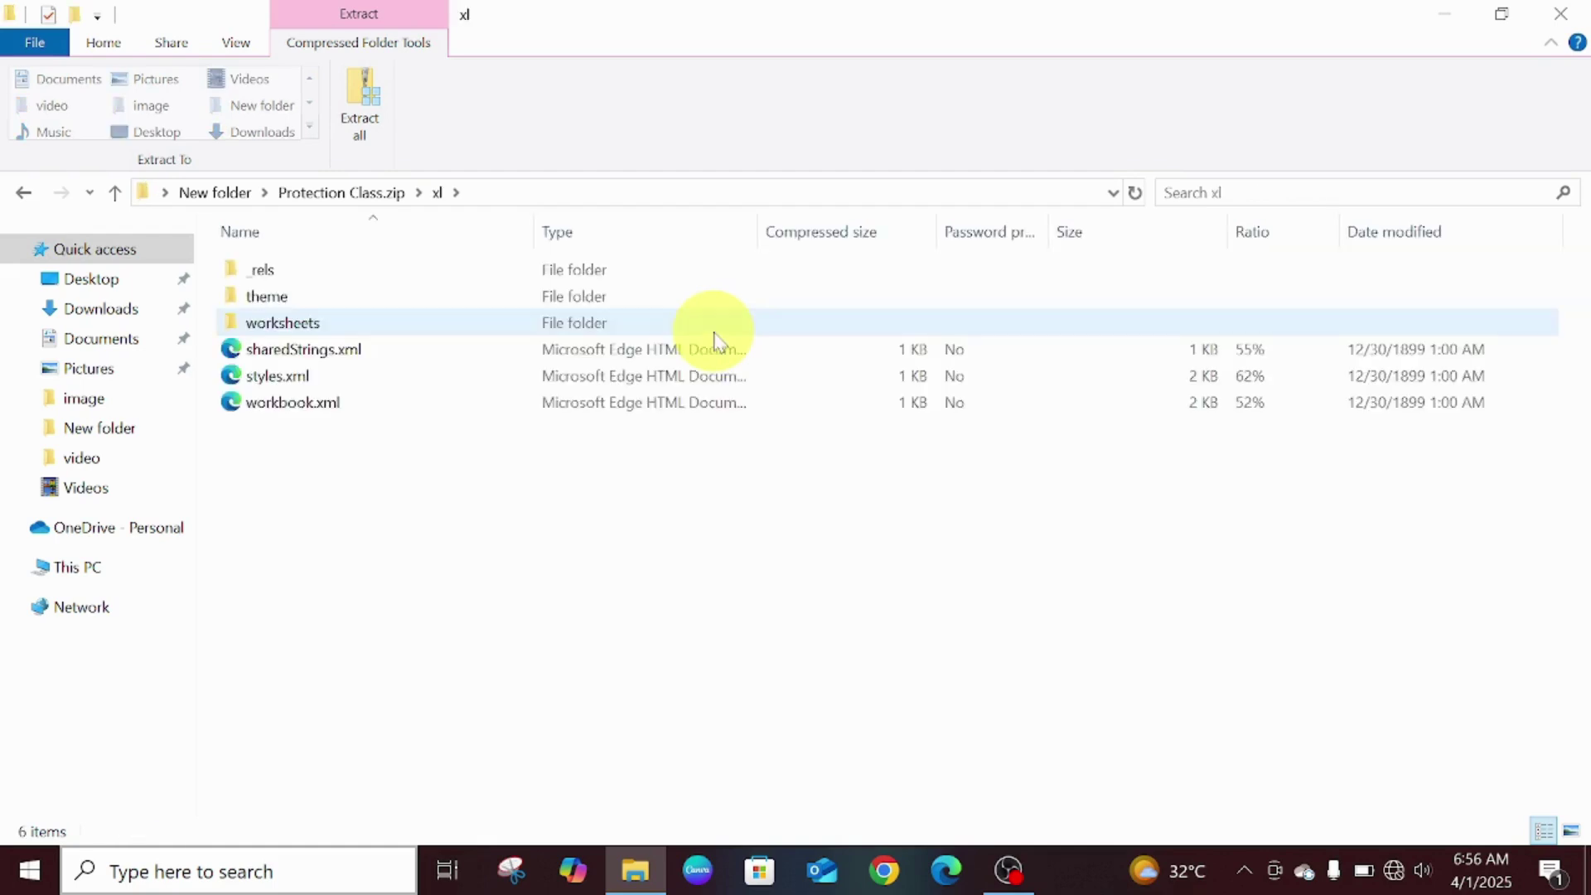
{"action": "double_click", "coordinate": [715, 330]}
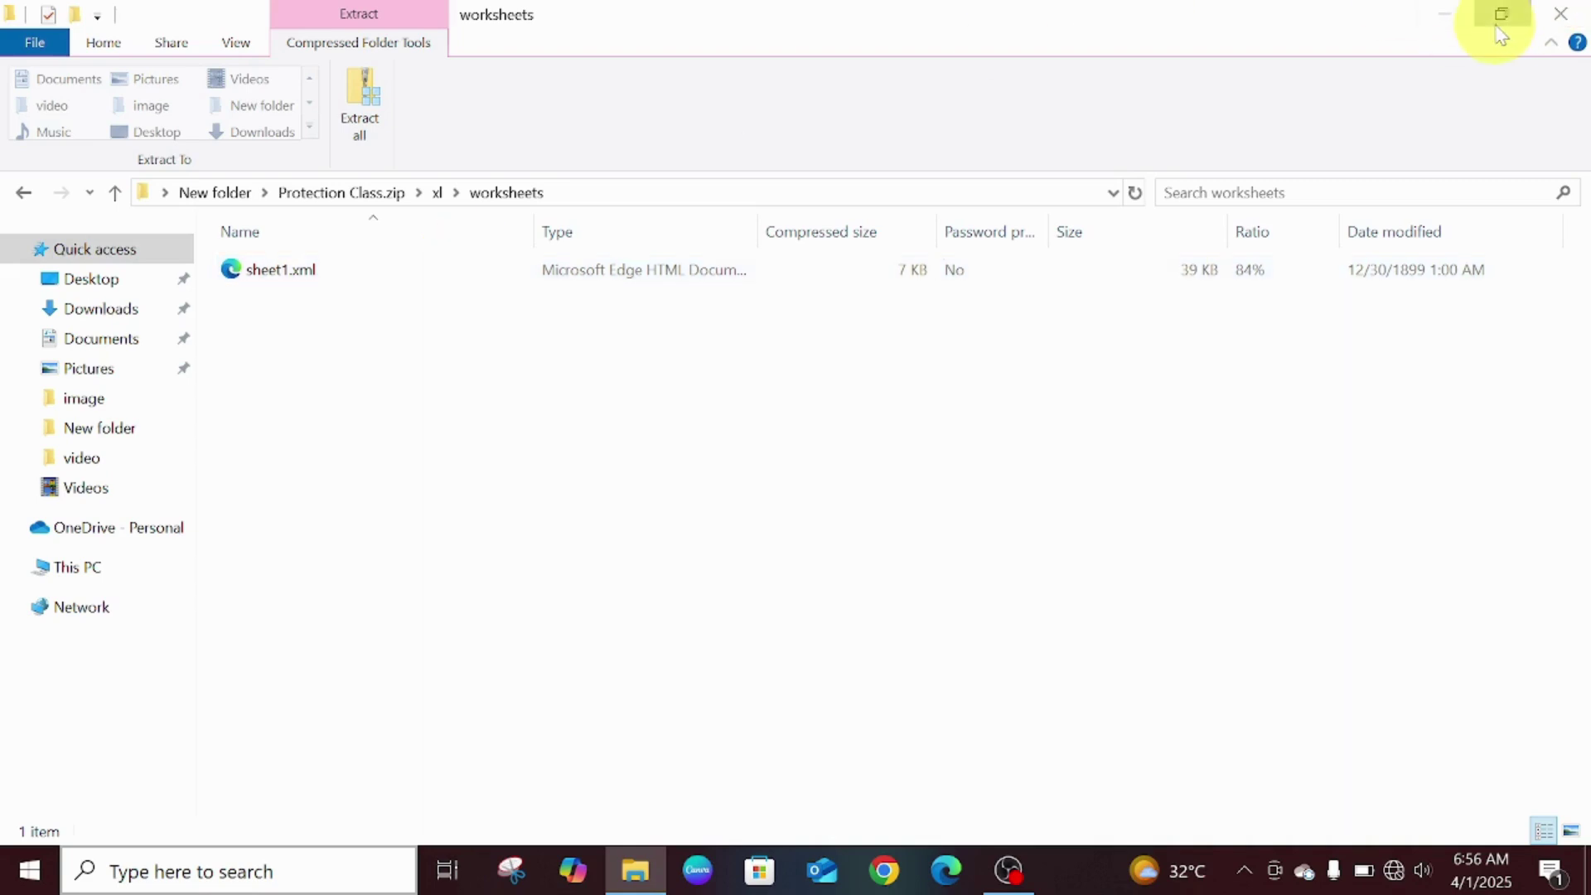
{"action": "left_click", "coordinate": [1502, 24]}
Drag sheet1.xml from the zip onto the desktop and bring up the copy's context menu.
{"action": "left_click", "coordinate": [776, 282]}
{"action": "left_click_drag", "start_coordinate": [775, 281], "coordinate": [345, 399]}
{"action": "left_click_drag", "start_coordinate": [777, 298], "coordinate": [166, 510]}
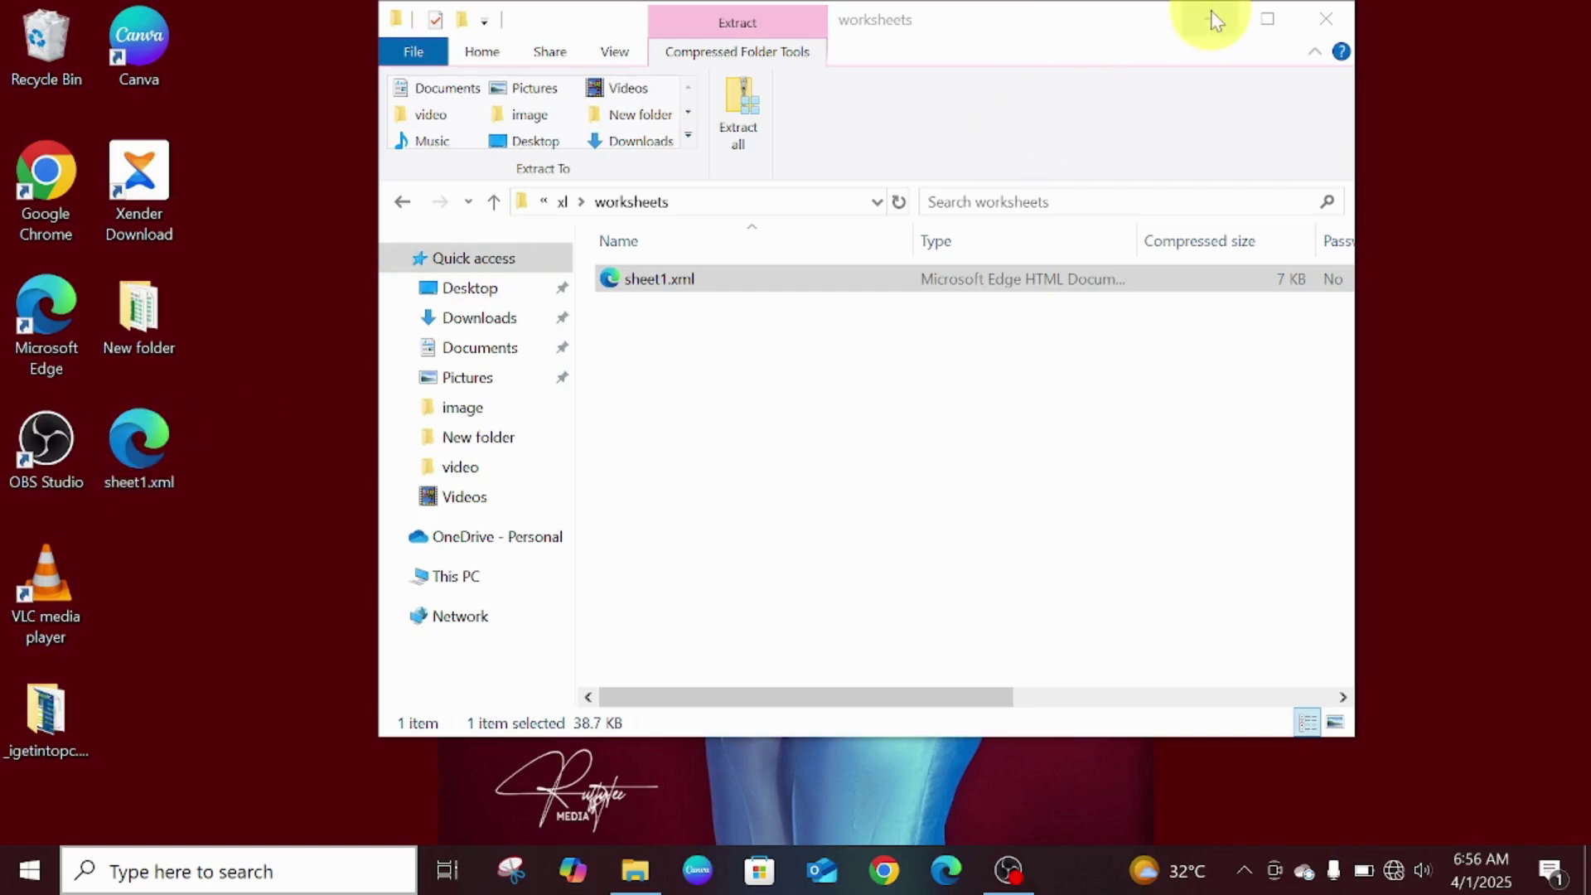
{"action": "right_click", "coordinate": [151, 444]}
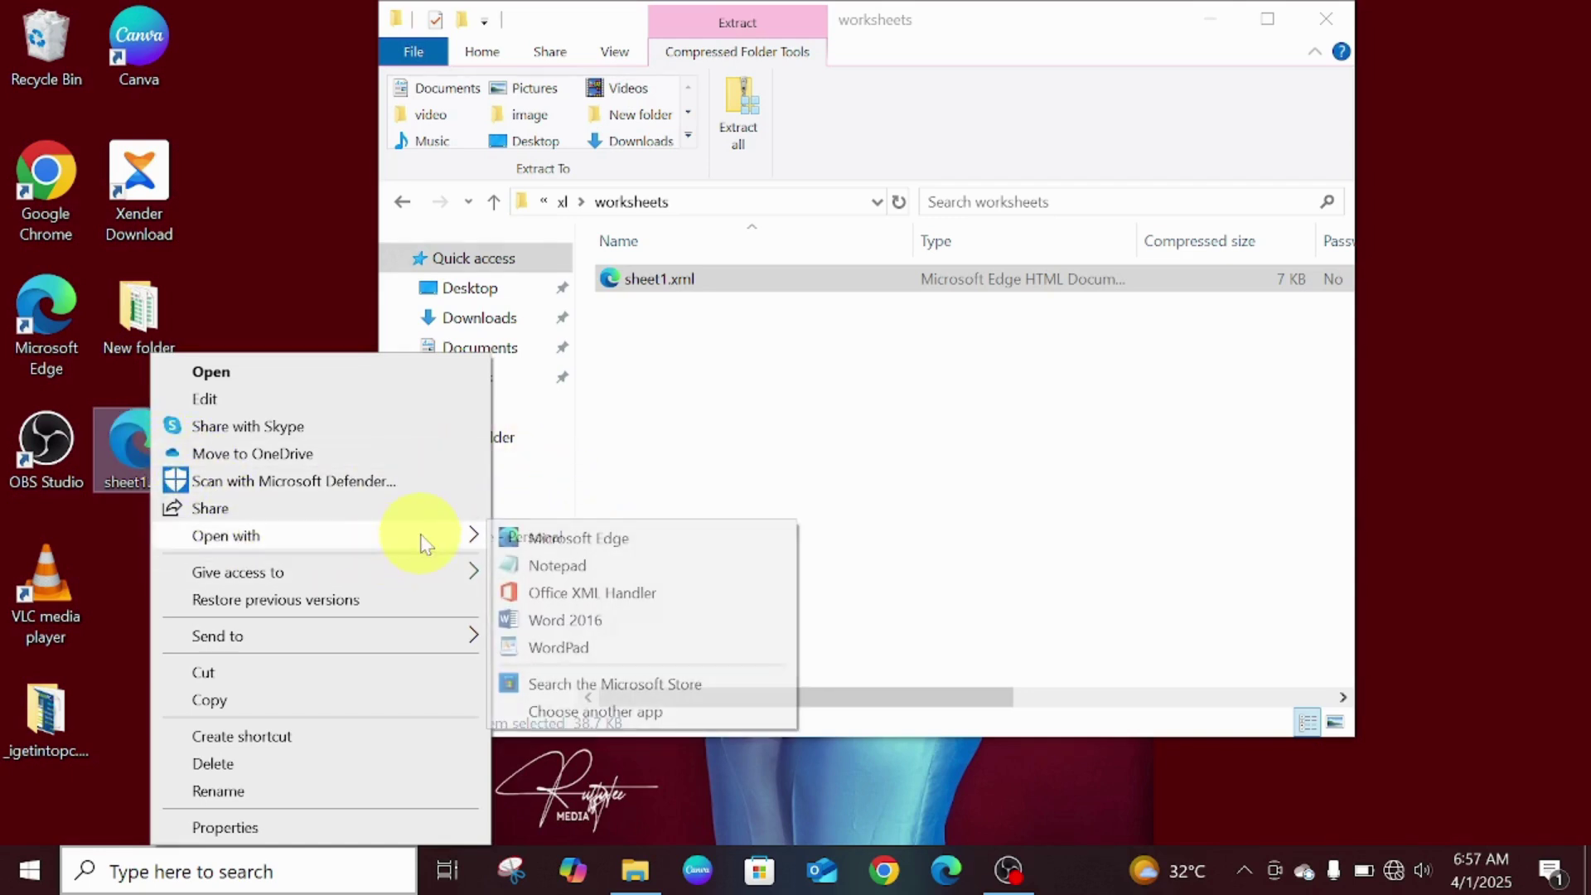
Open the desktop sheet1.xml in Notepad, maximize the window, and zoom the text out one level.
{"action": "left_click", "coordinate": [519, 567]}
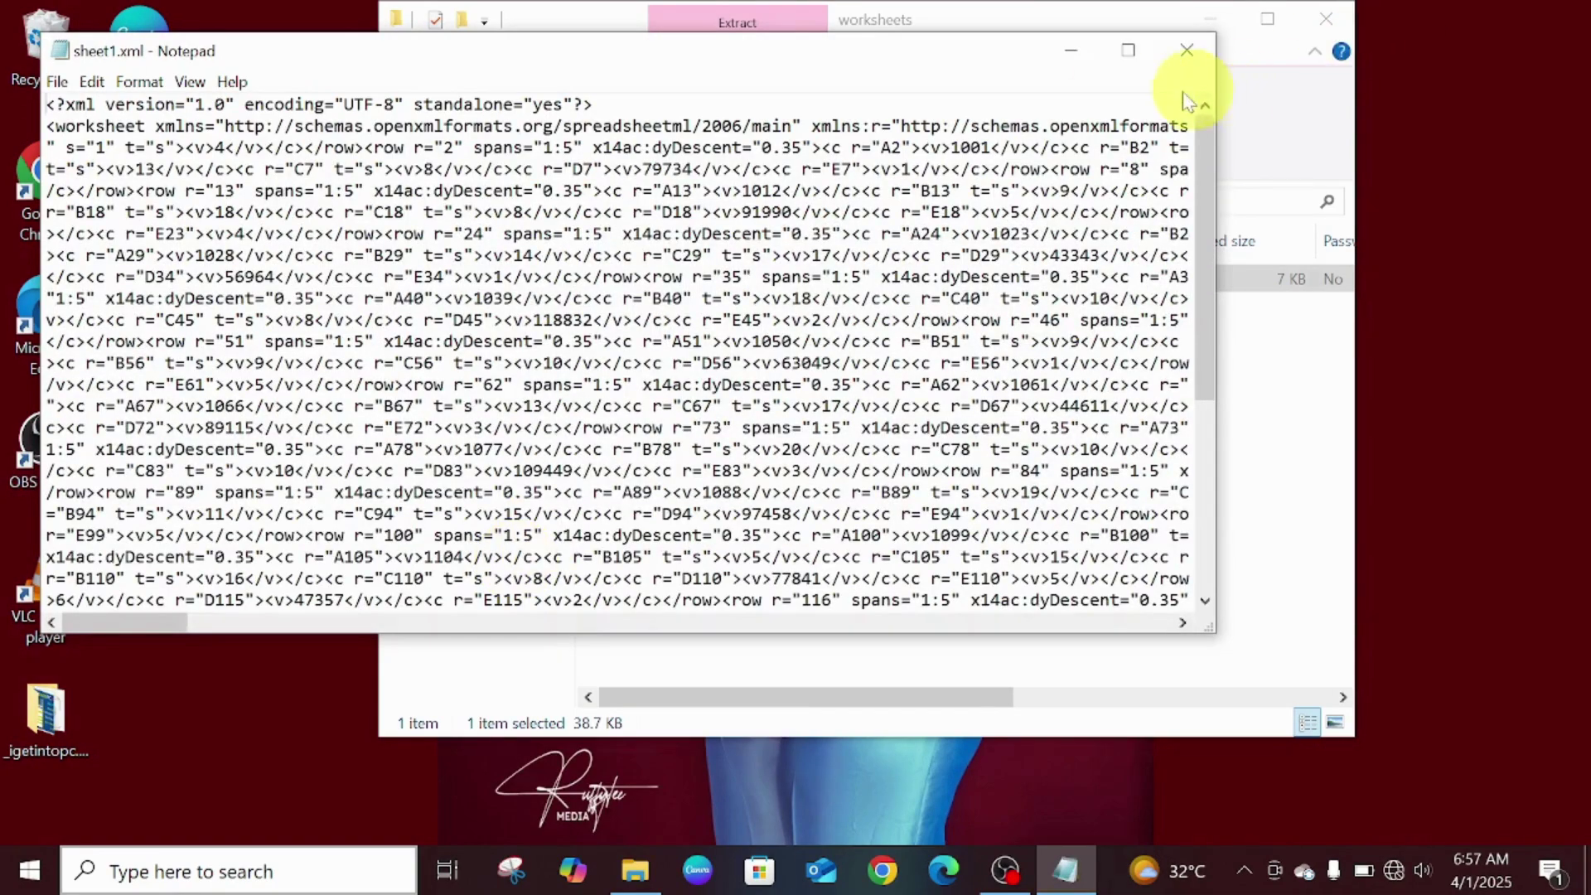
{"action": "left_click", "coordinate": [1127, 51]}
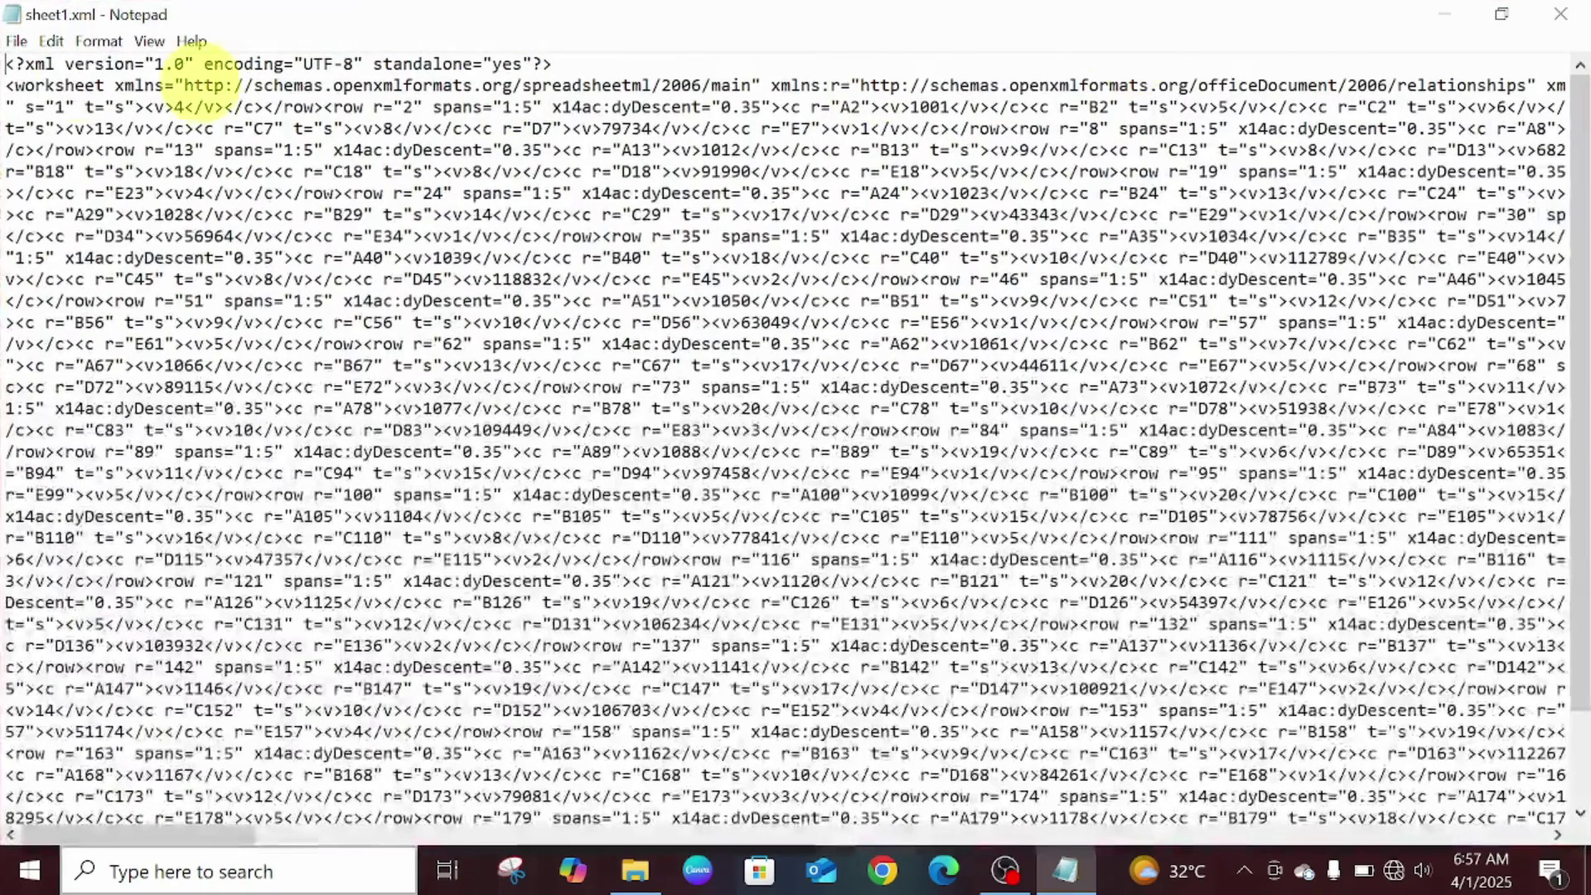
{"action": "left_click", "coordinate": [149, 46]}
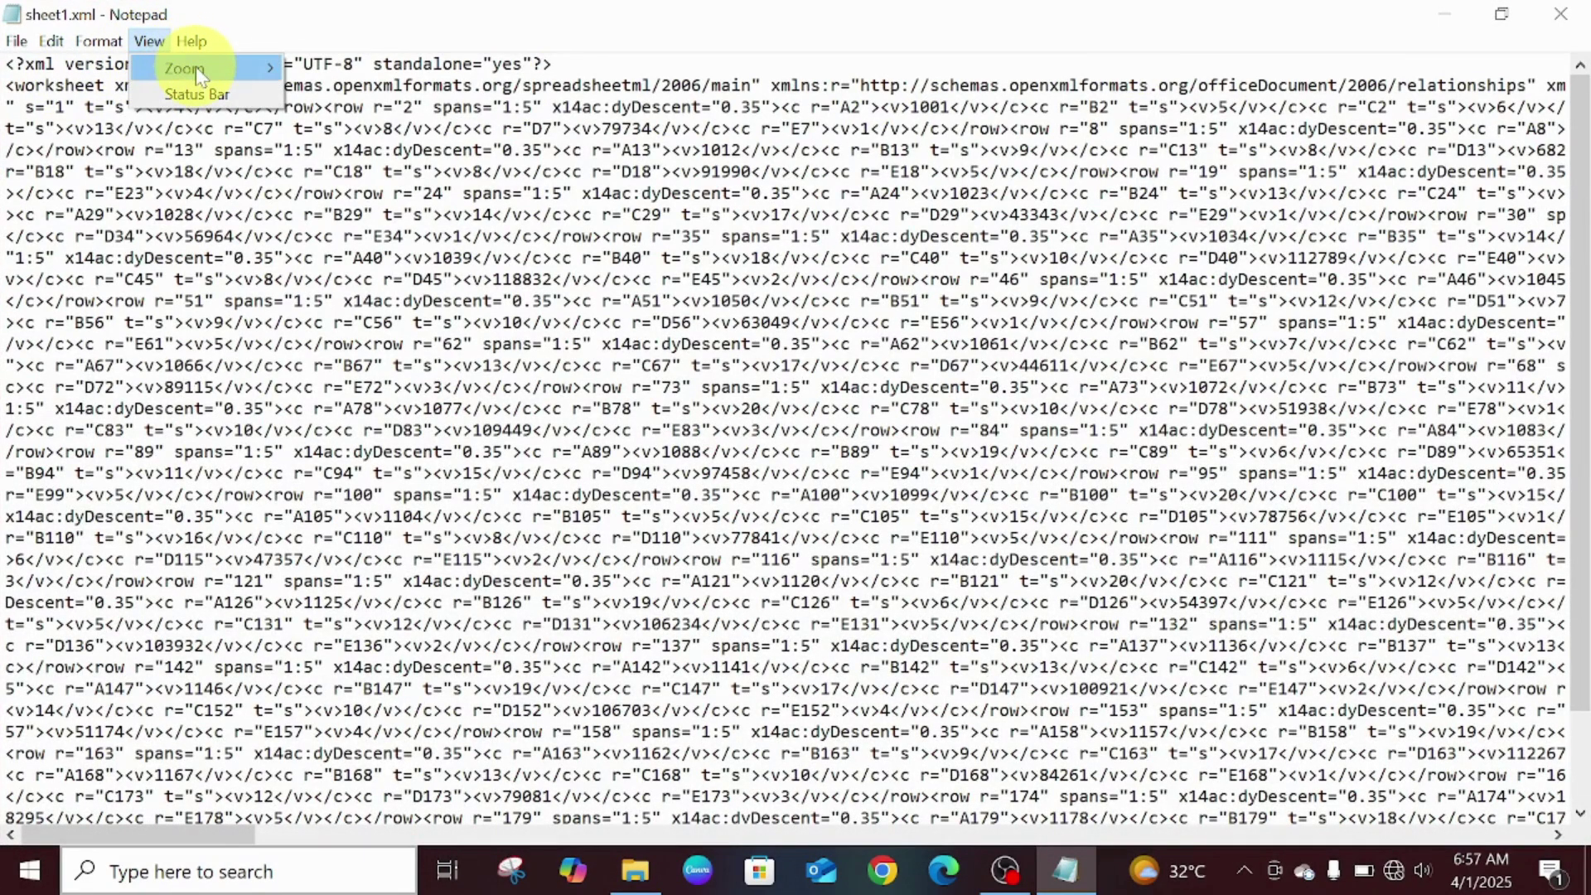
{"action": "mouse_move", "coordinate": [195, 66]}
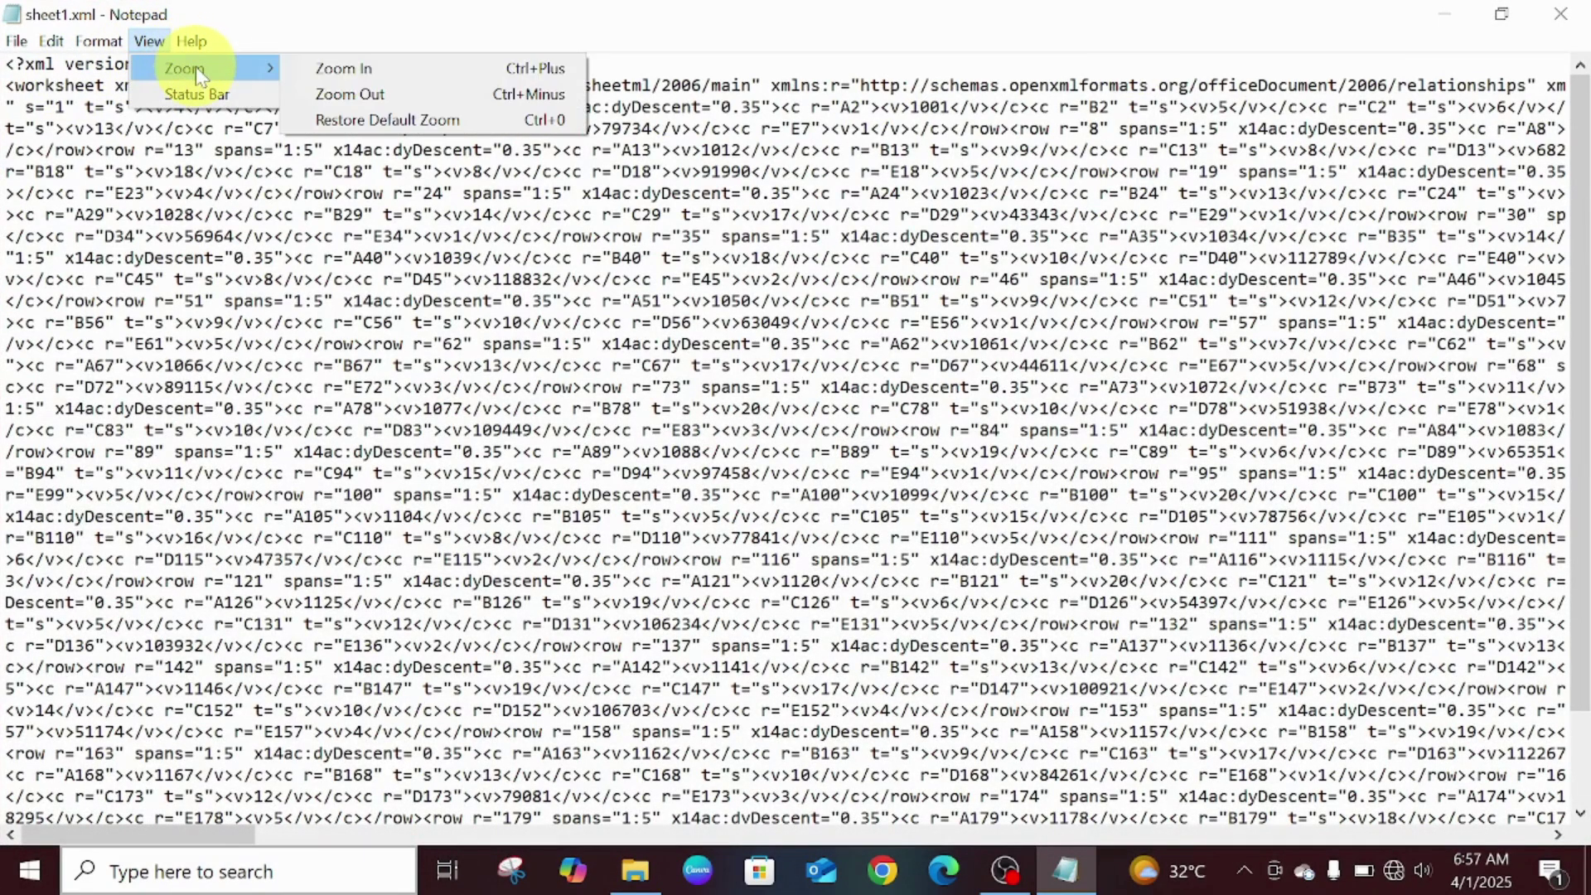
{"action": "left_click", "coordinate": [356, 95]}
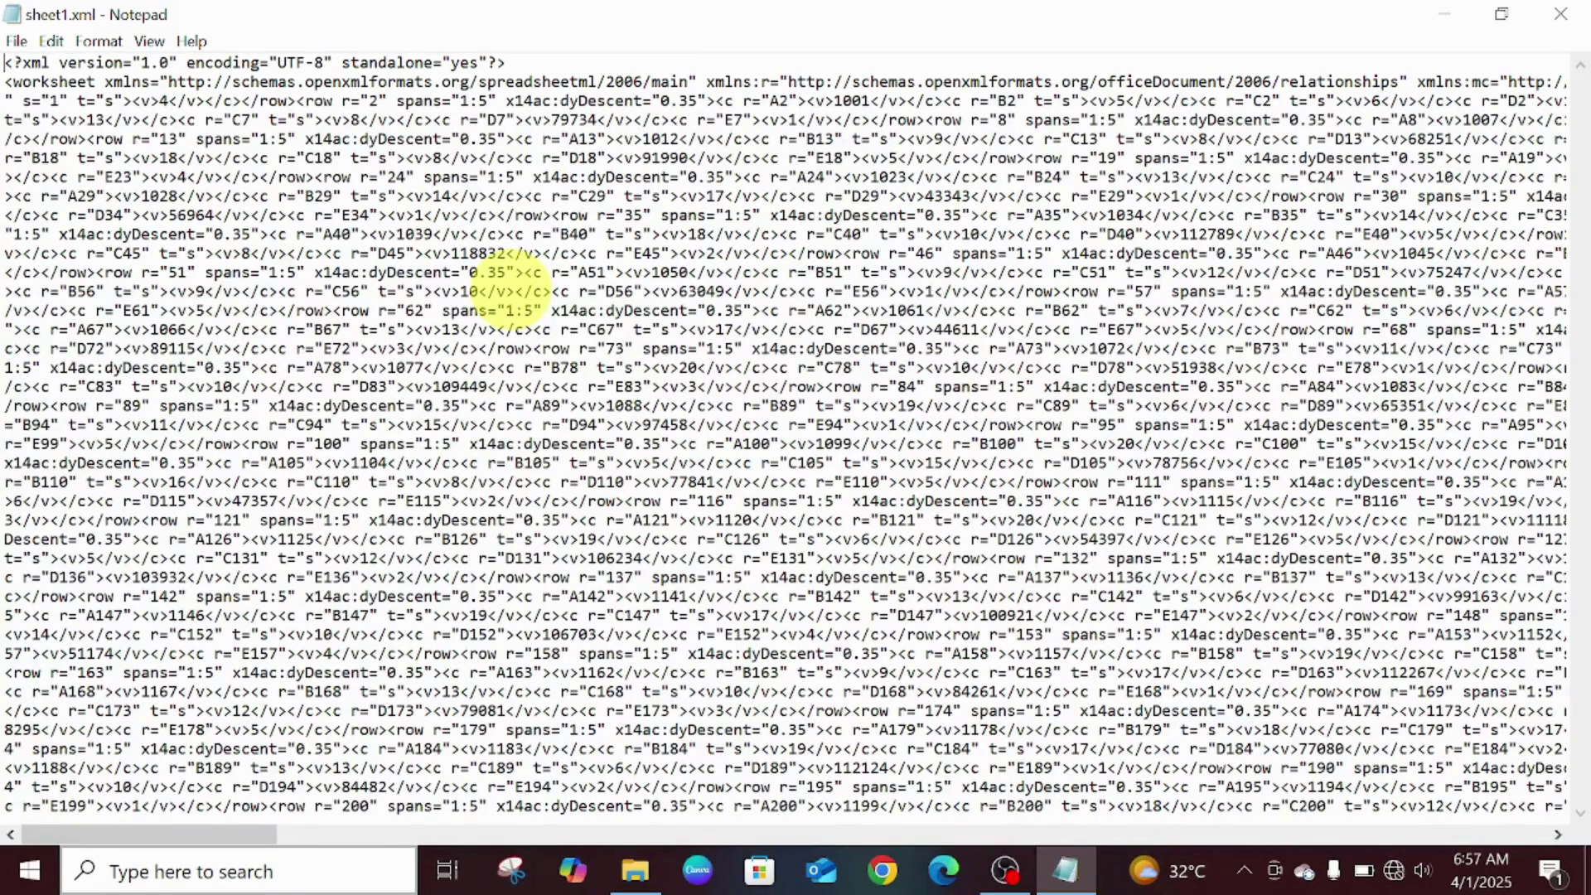
Search downward for 'sheetProtection' to locate the tag with its SHA-512 hash, then close Find.
{"action": "key", "text": "ctrl+f"}
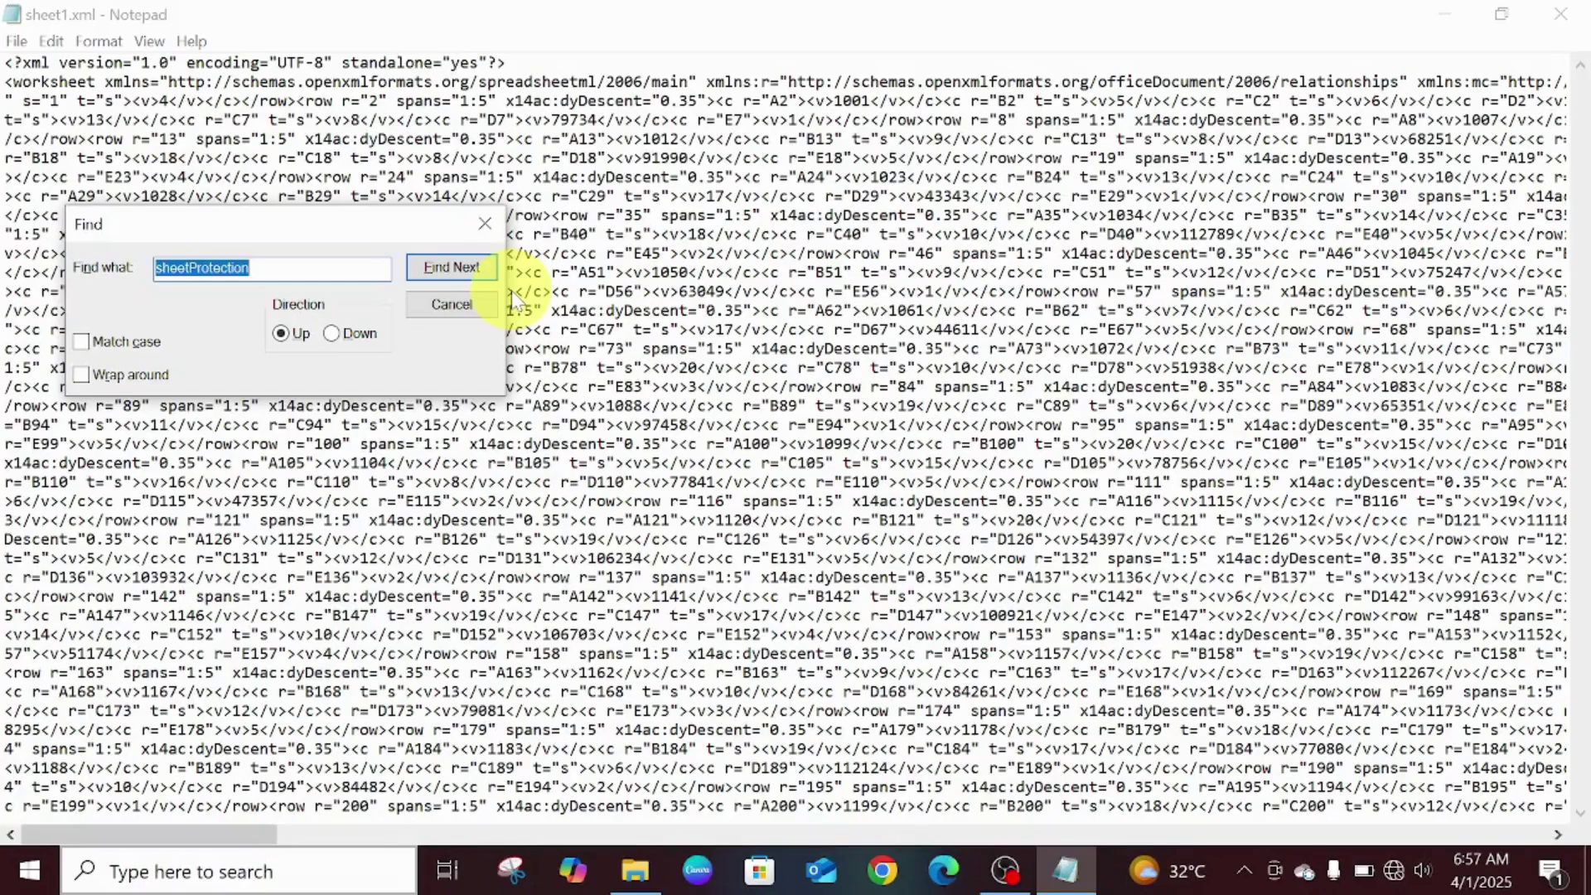
{"action": "key", "text": "Return"}
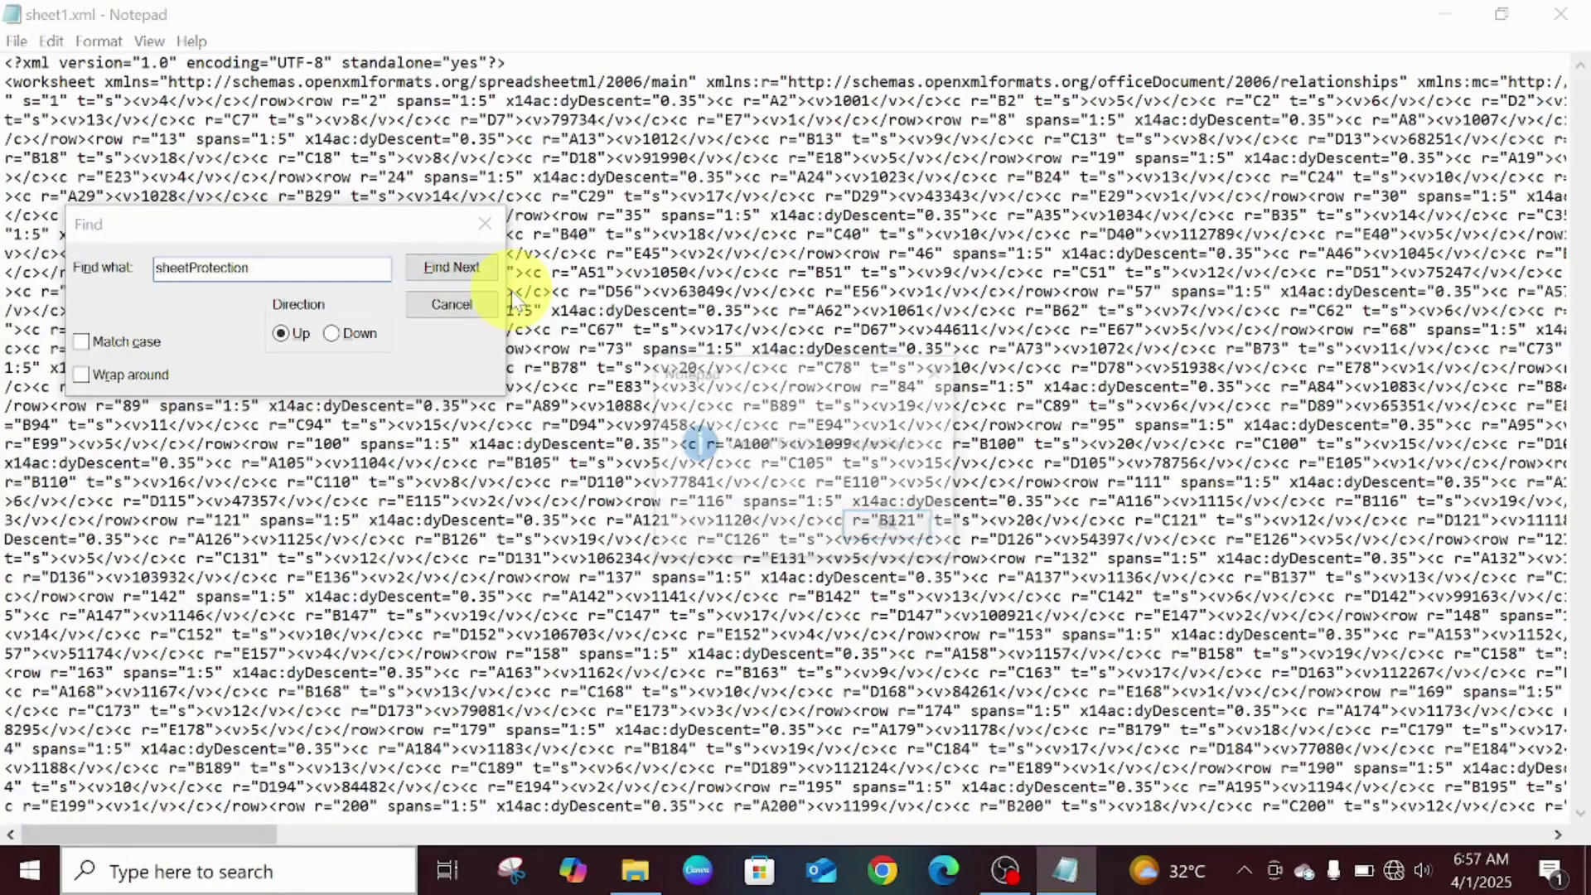
{"action": "key", "text": "Return"}
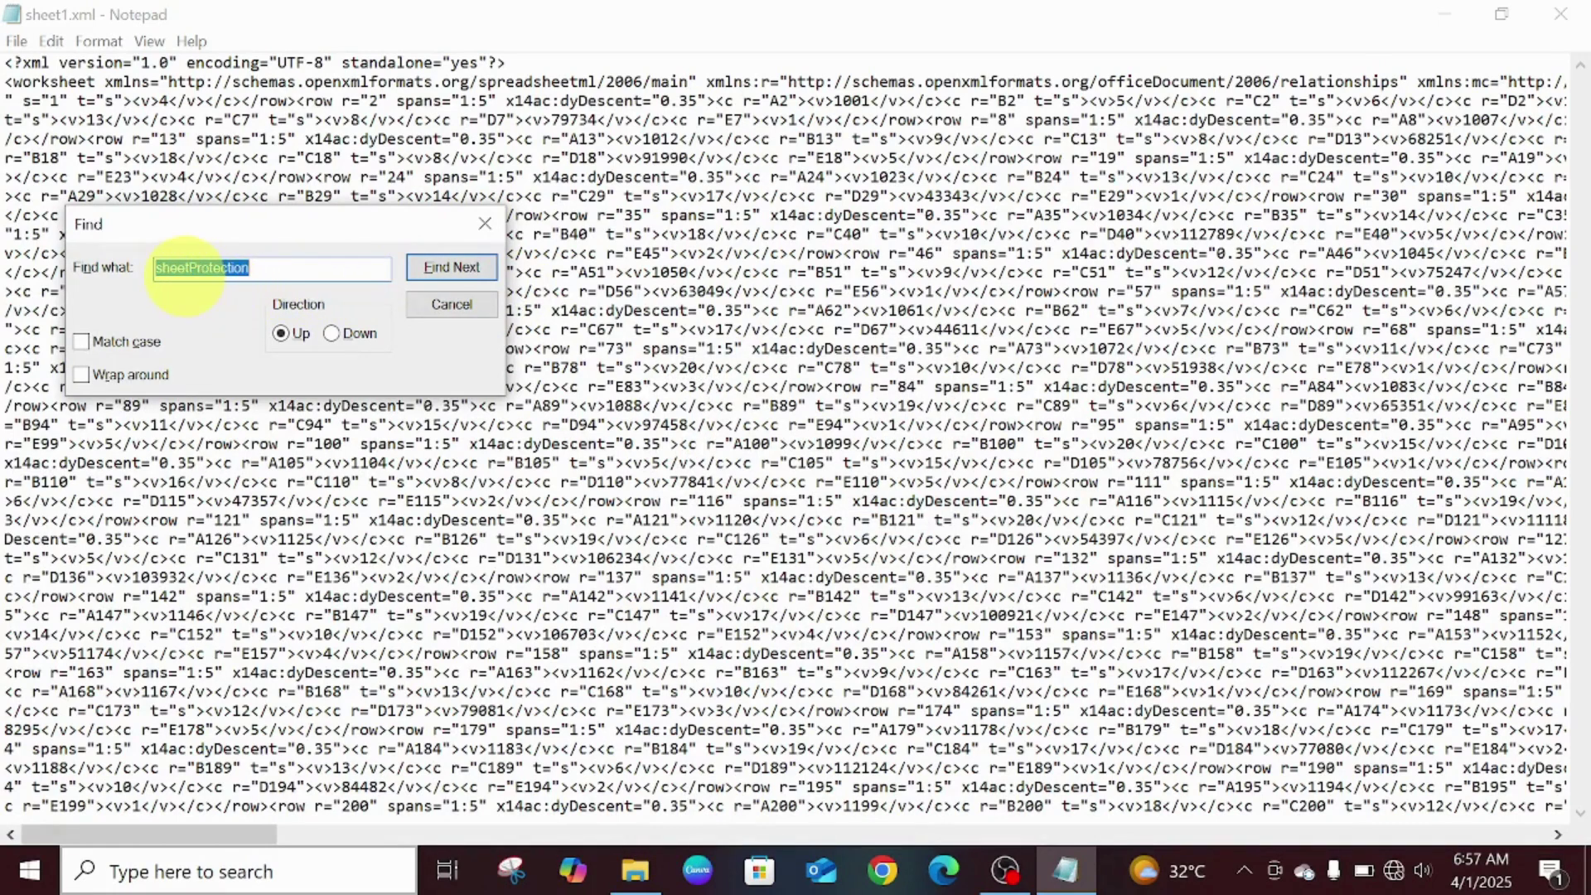
{"action": "left_click", "coordinate": [189, 269]}
{"action": "key", "text": "BackSpace"}
{"action": "key", "text": "BackSpace"}
{"action": "key", "text": "BackSpace"}
{"action": "key", "text": "BackSpace"}
{"action": "key", "text": "BackSpace"}
{"action": "key", "text": "Return"}
{"action": "key", "text": "Return"}
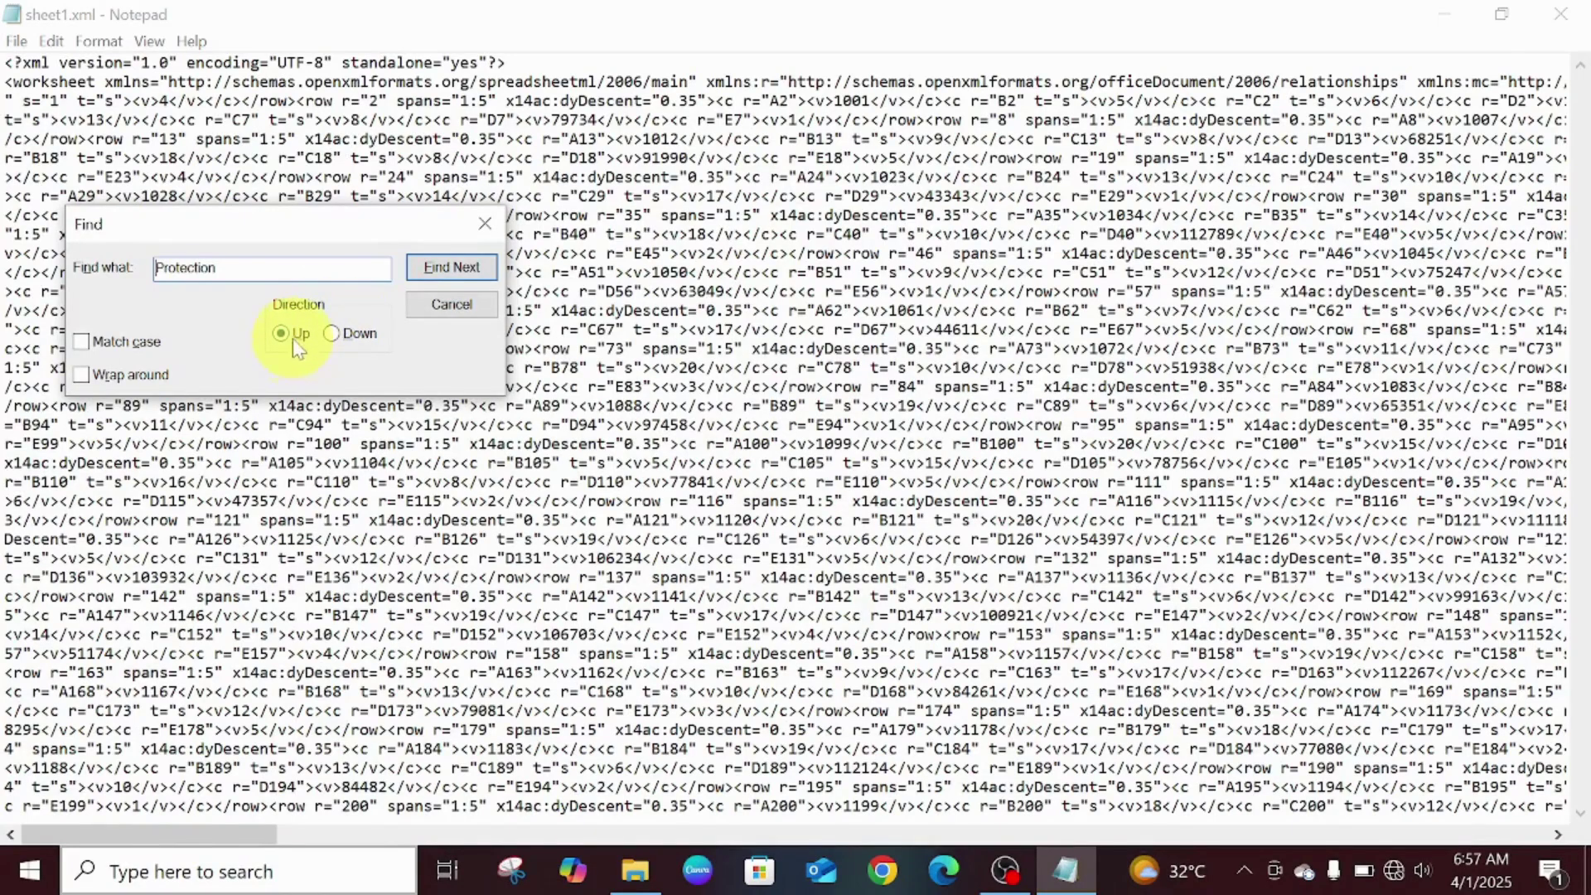
{"action": "key", "text": "ctrl+z"}
{"action": "left_click", "coordinate": [328, 336]}
{"action": "left_click", "coordinate": [447, 277]}
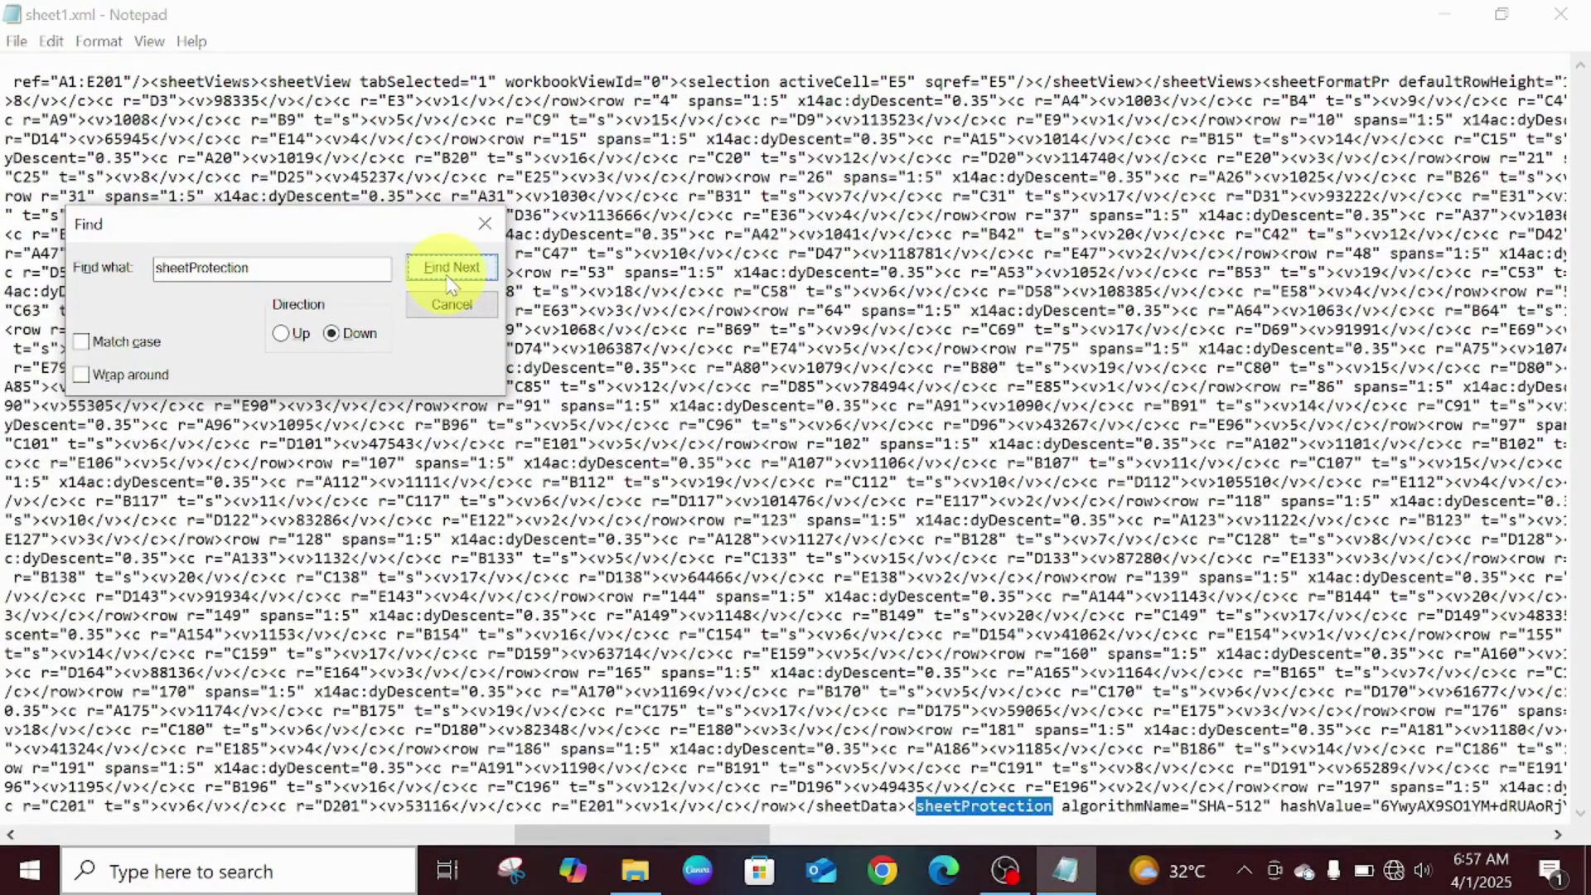
{"action": "left_click", "coordinate": [485, 223]}
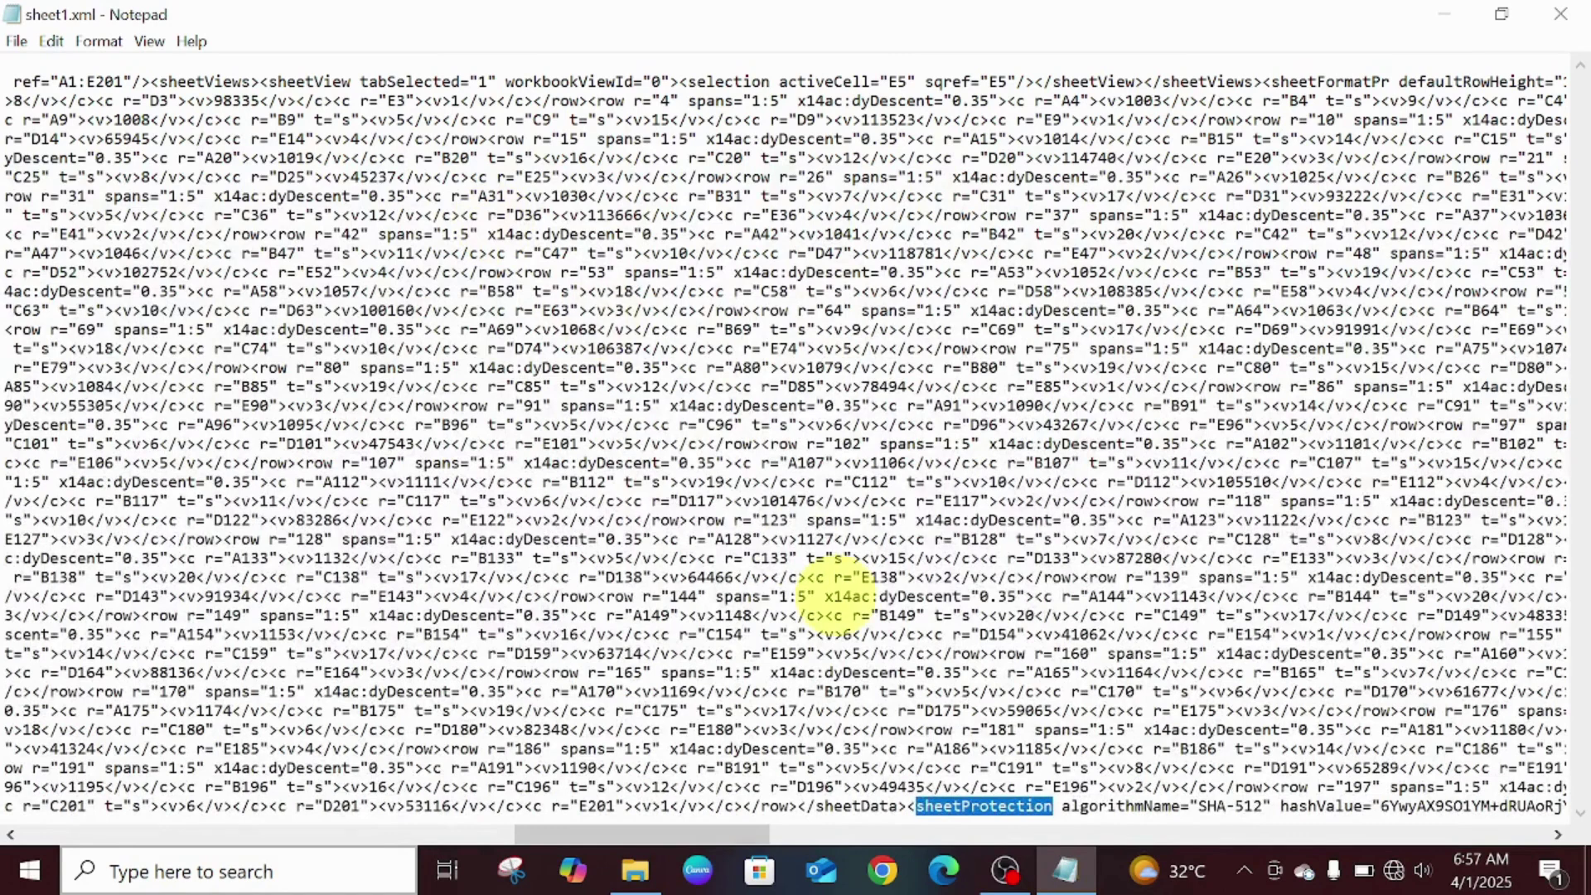
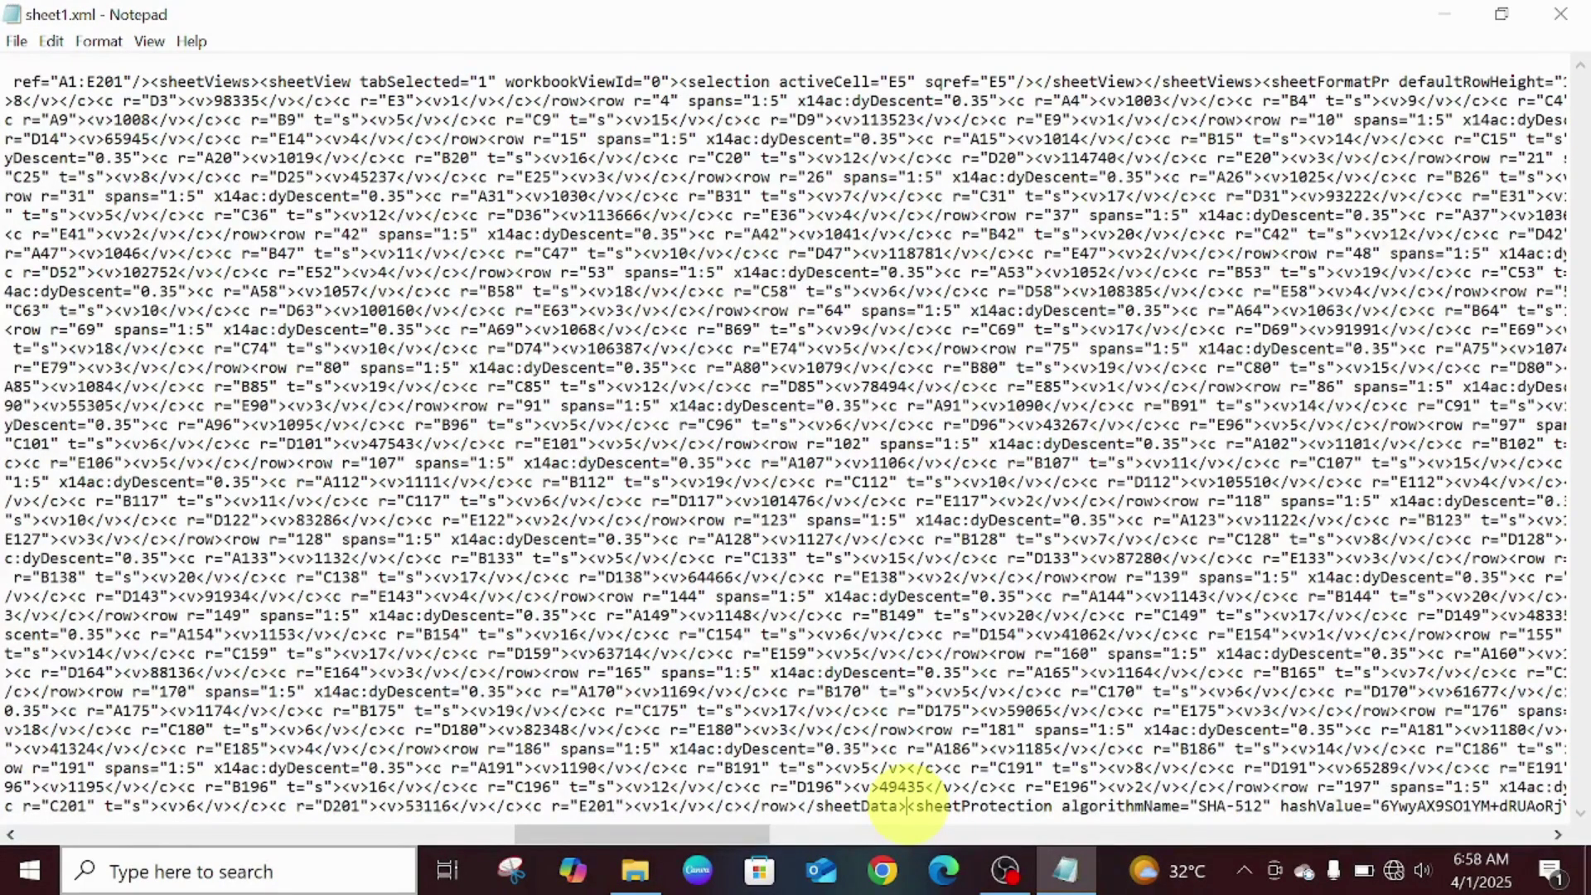
{"action": "scroll", "coordinate": [906, 808], "scroll_direction": "left", "scroll_amount": 3}
{"action": "scroll", "coordinate": [905, 808], "scroll_direction": "right", "scroll_amount": 3}
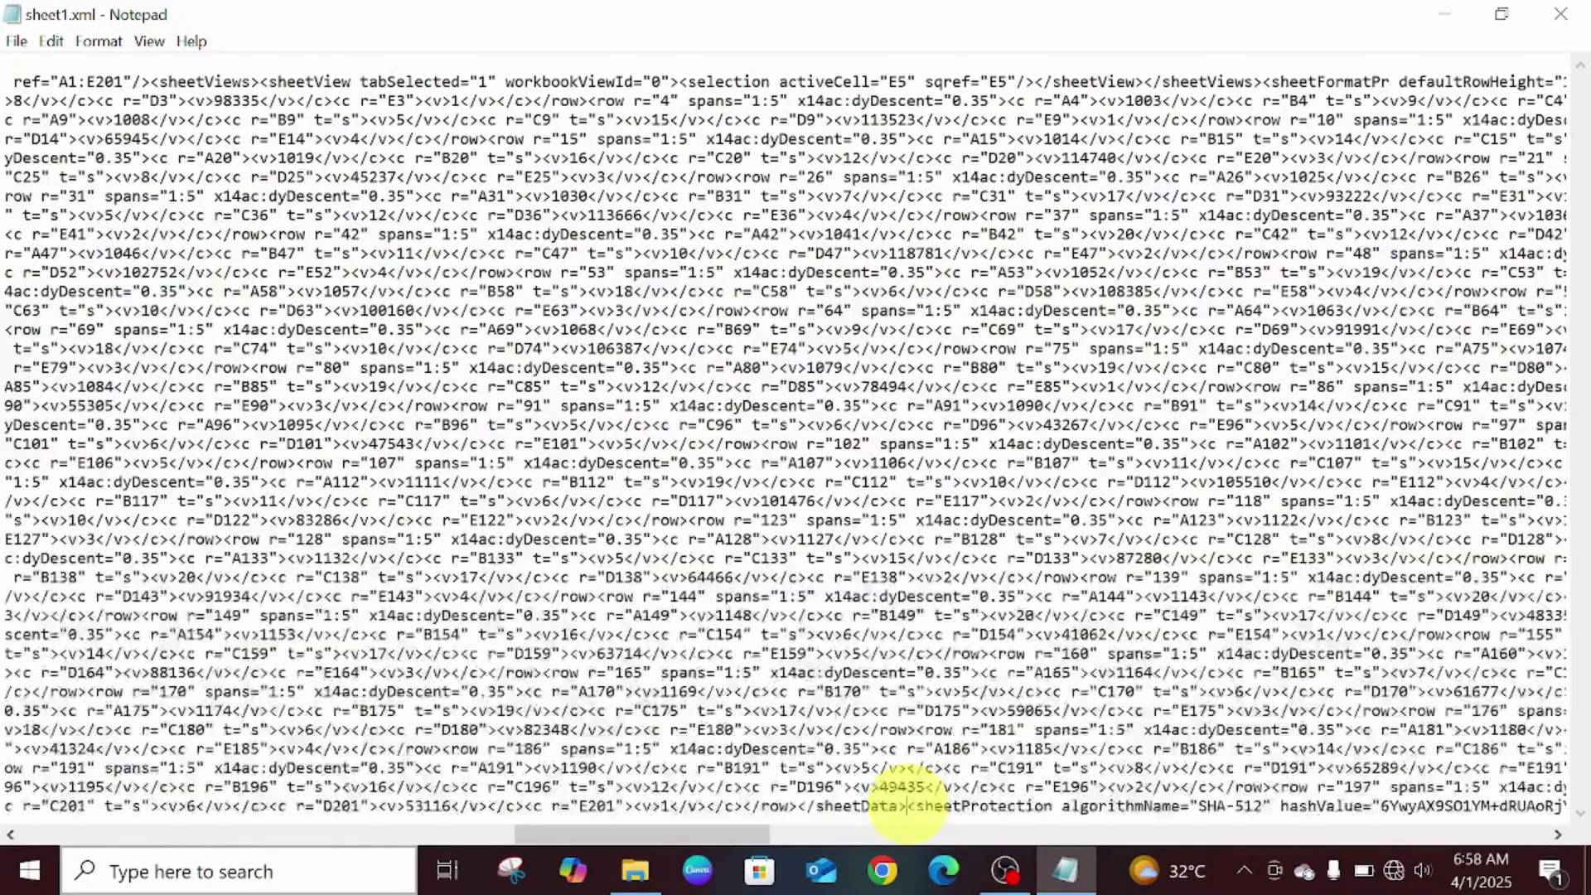
{"action": "scroll", "coordinate": [905, 808], "scroll_direction": "down", "scroll_amount": 1, "text": "ctrl"}
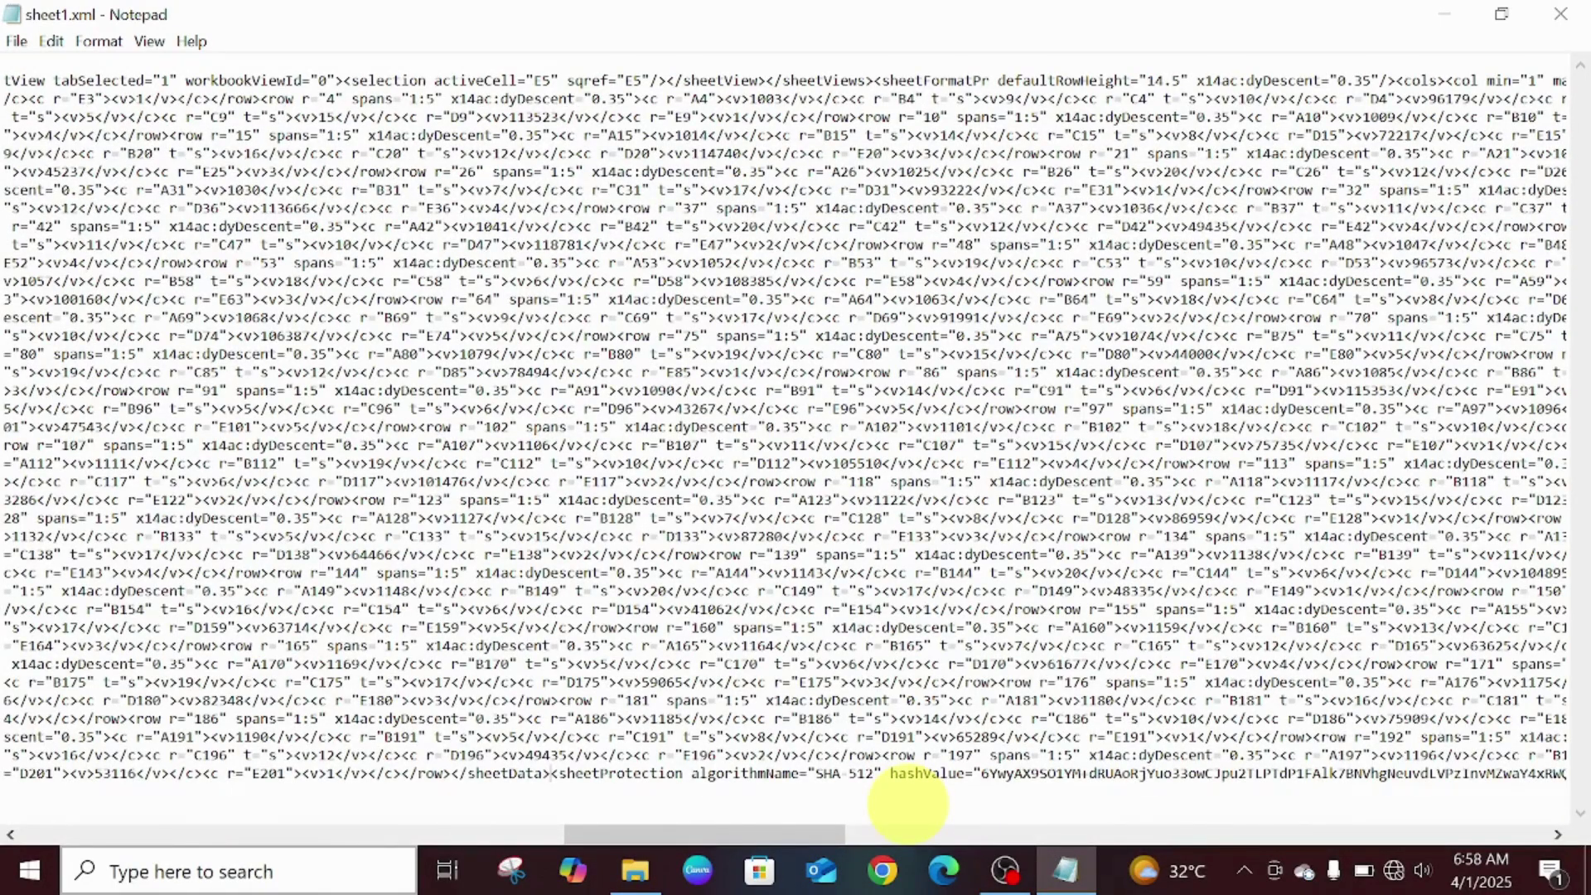
{"action": "scroll", "coordinate": [907, 803], "scroll_direction": "up", "scroll_amount": 1, "text": "ctrl"}
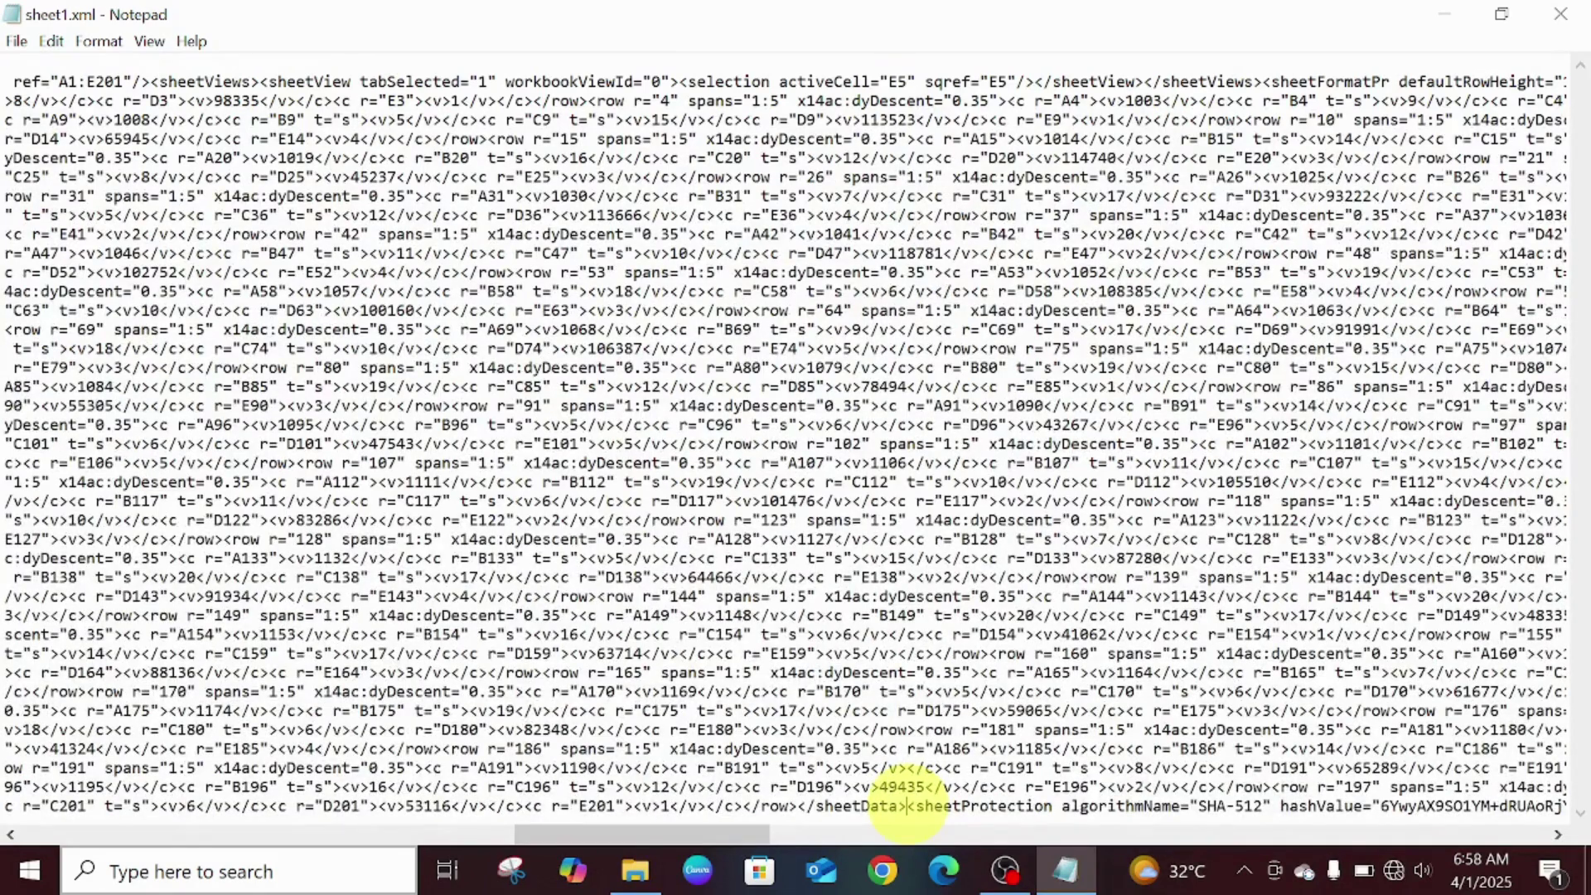
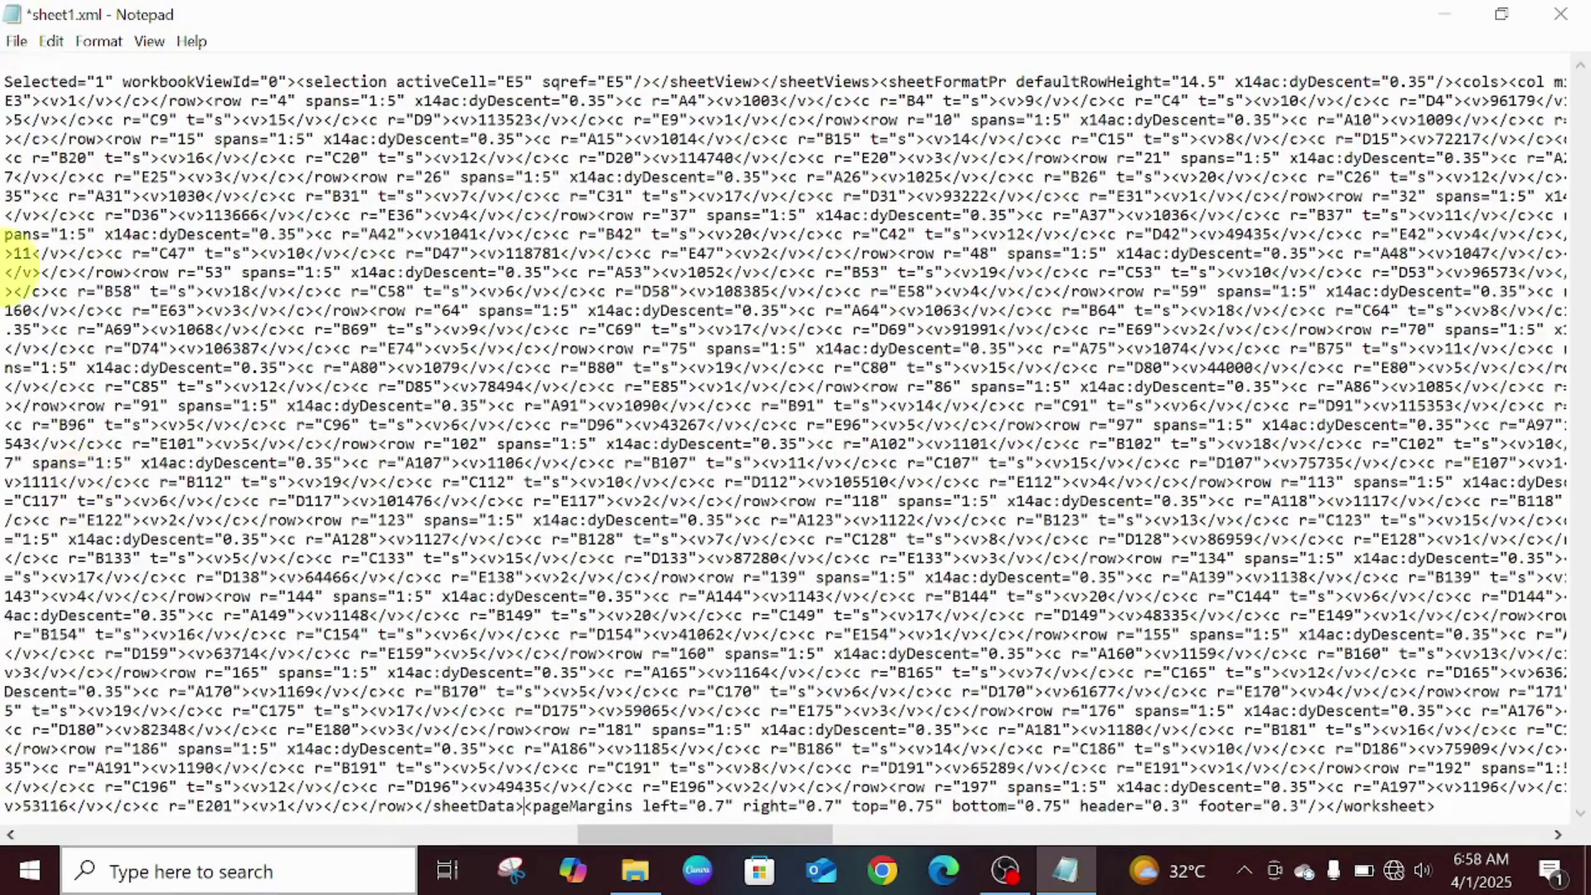
Save sheet1.xml with its sheetProtection element removed, then close Notepad.
{"action": "left_click", "coordinate": [15, 42]}
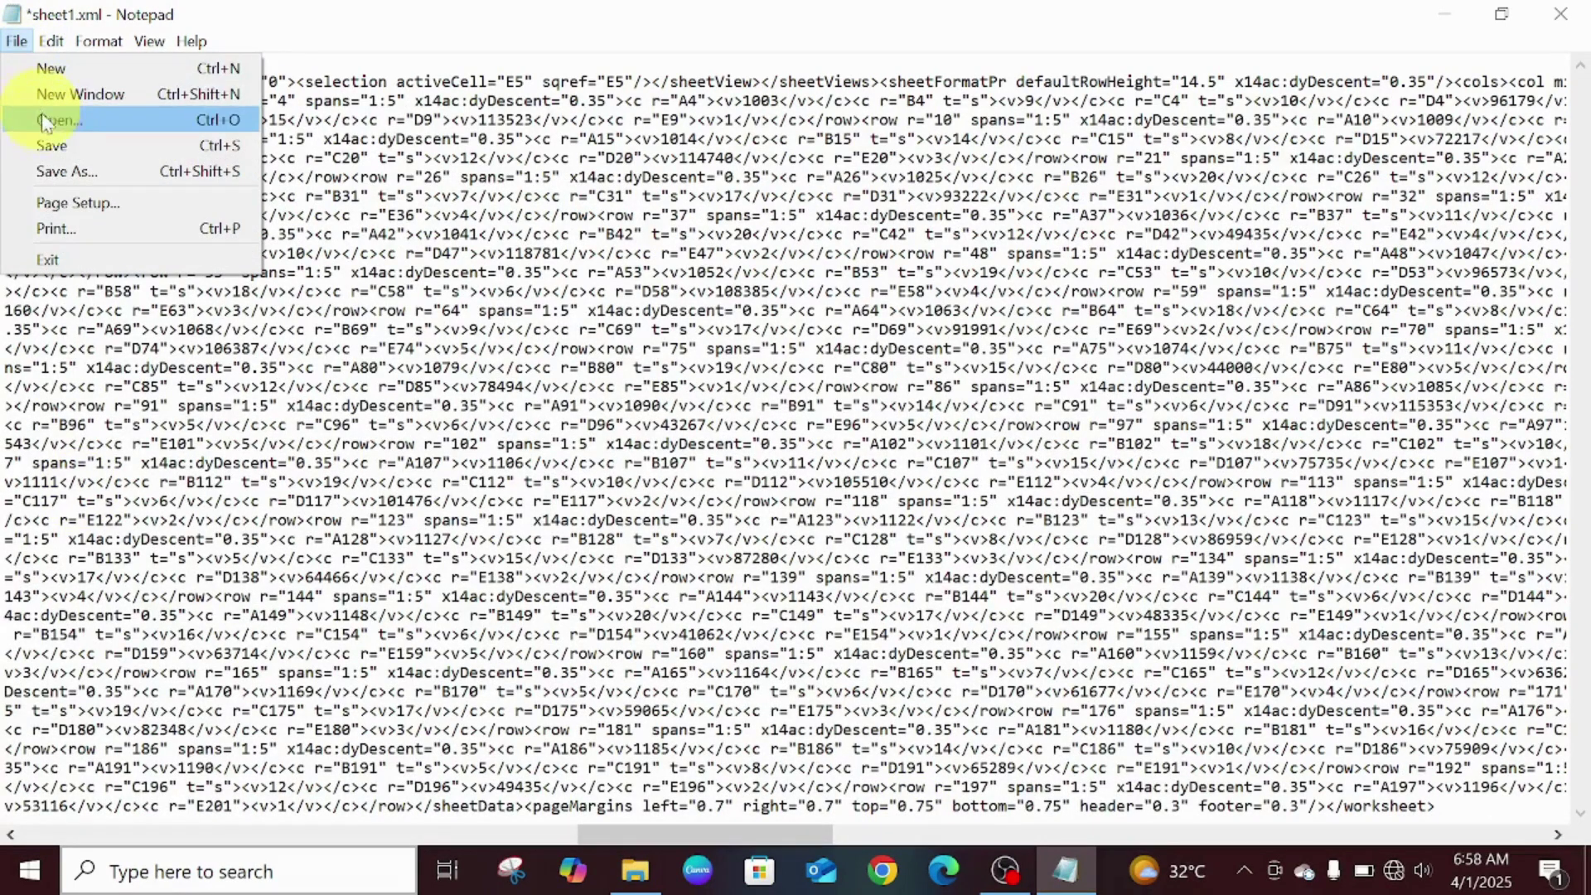
{"action": "left_click", "coordinate": [53, 141]}
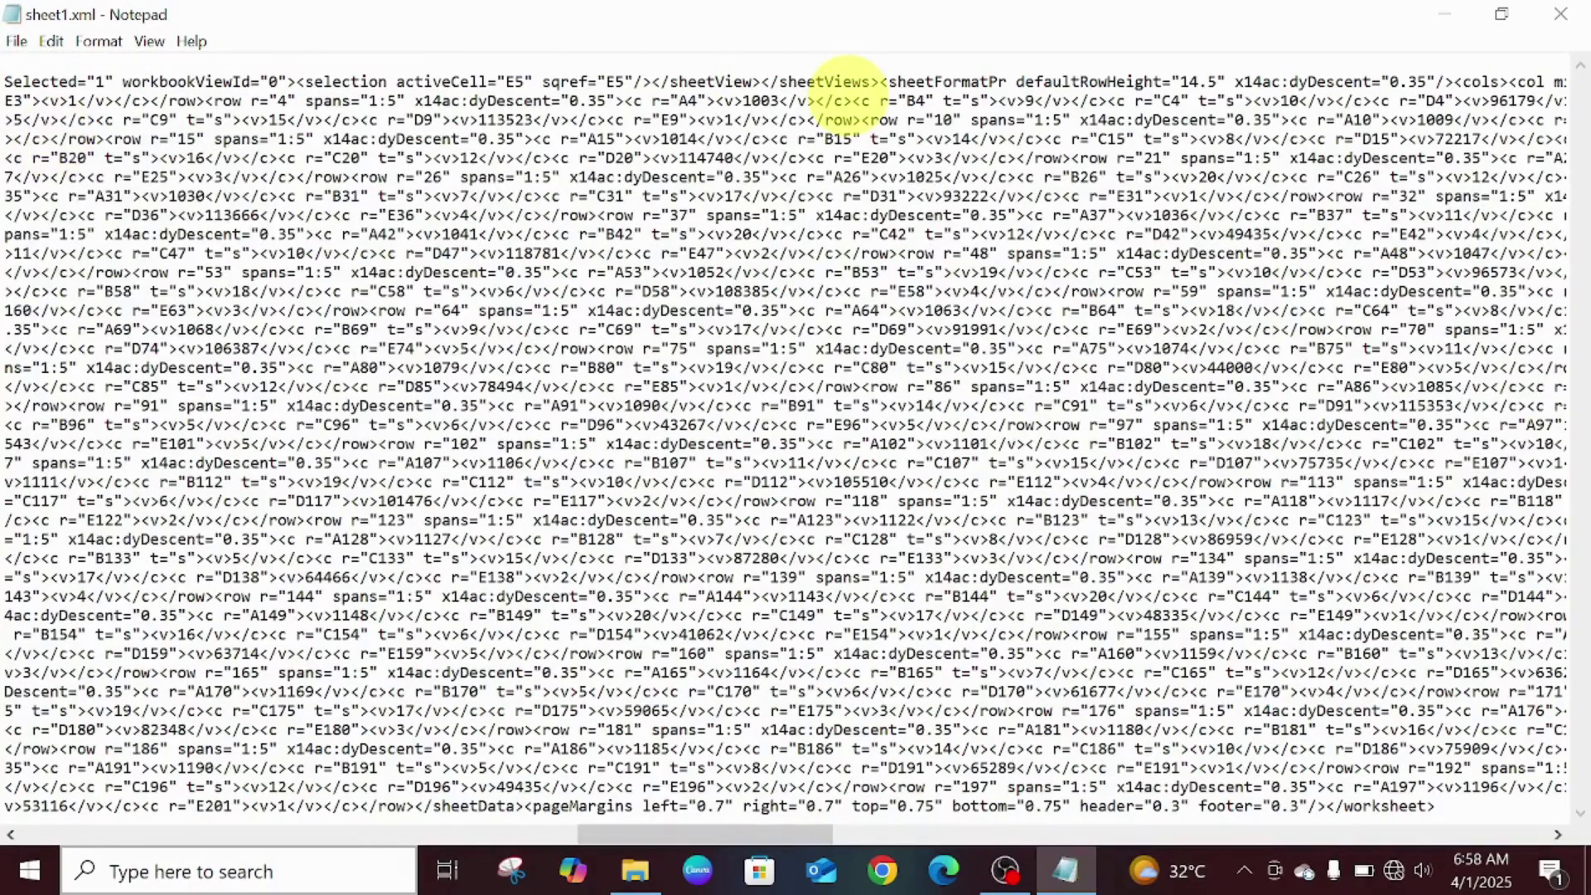
{"action": "left_click", "coordinate": [1559, 16]}
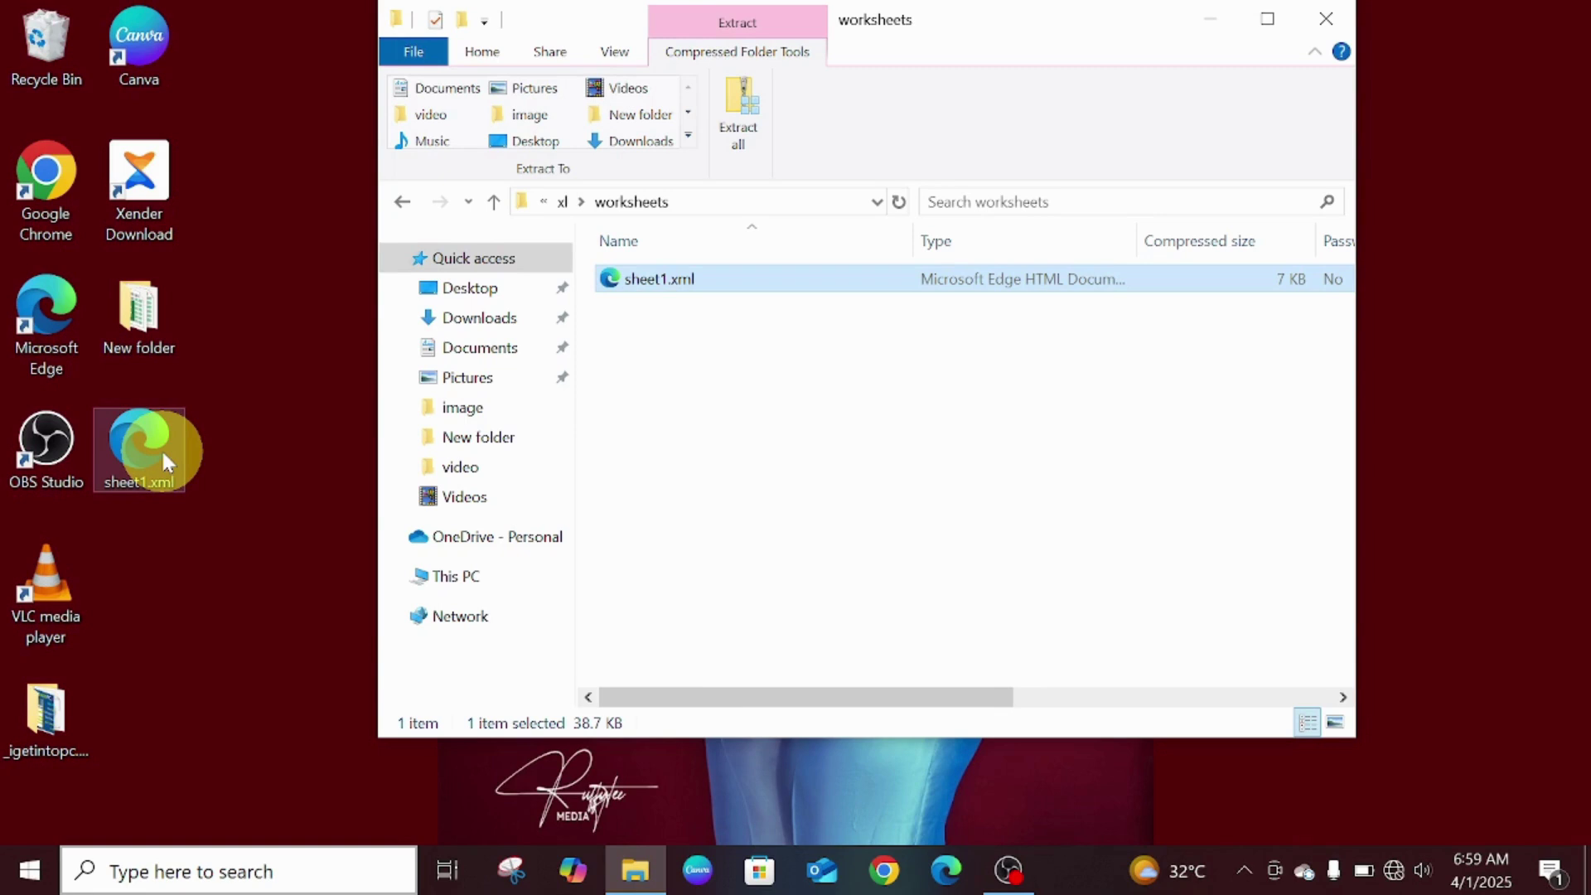
Overwrite the zip's xl/worksheets/sheet1.xml with the edited desktop copy, then go back up to New folder.
{"action": "left_click_drag", "start_coordinate": [160, 450], "coordinate": [802, 379]}
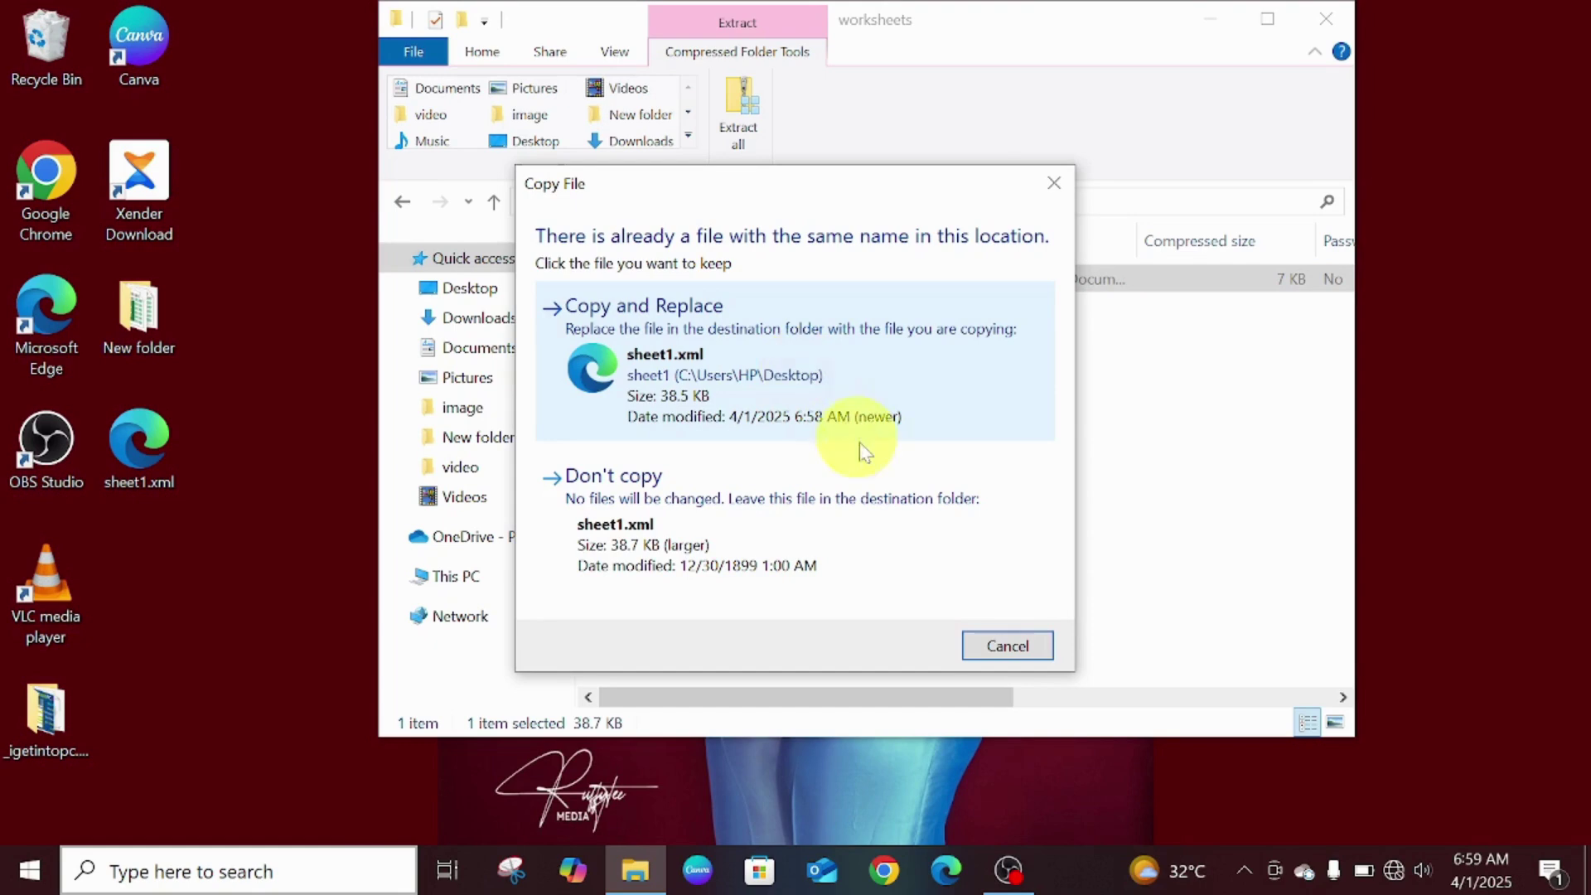
{"action": "left_click", "coordinate": [822, 378]}
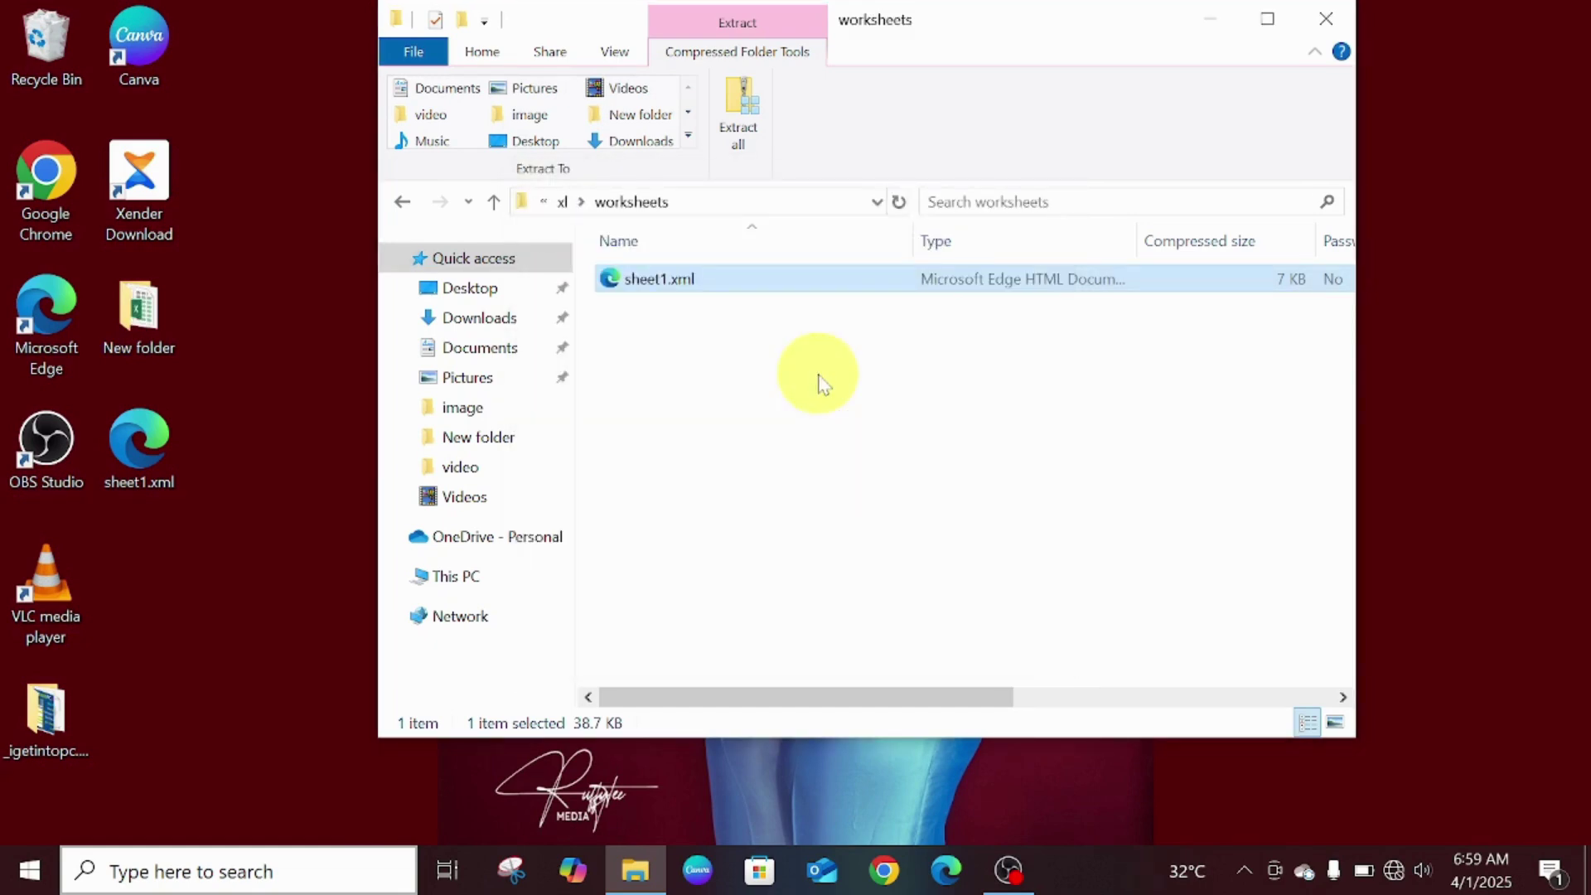
{"action": "left_click", "coordinate": [554, 203]}
{"action": "left_click", "coordinate": [567, 202]}
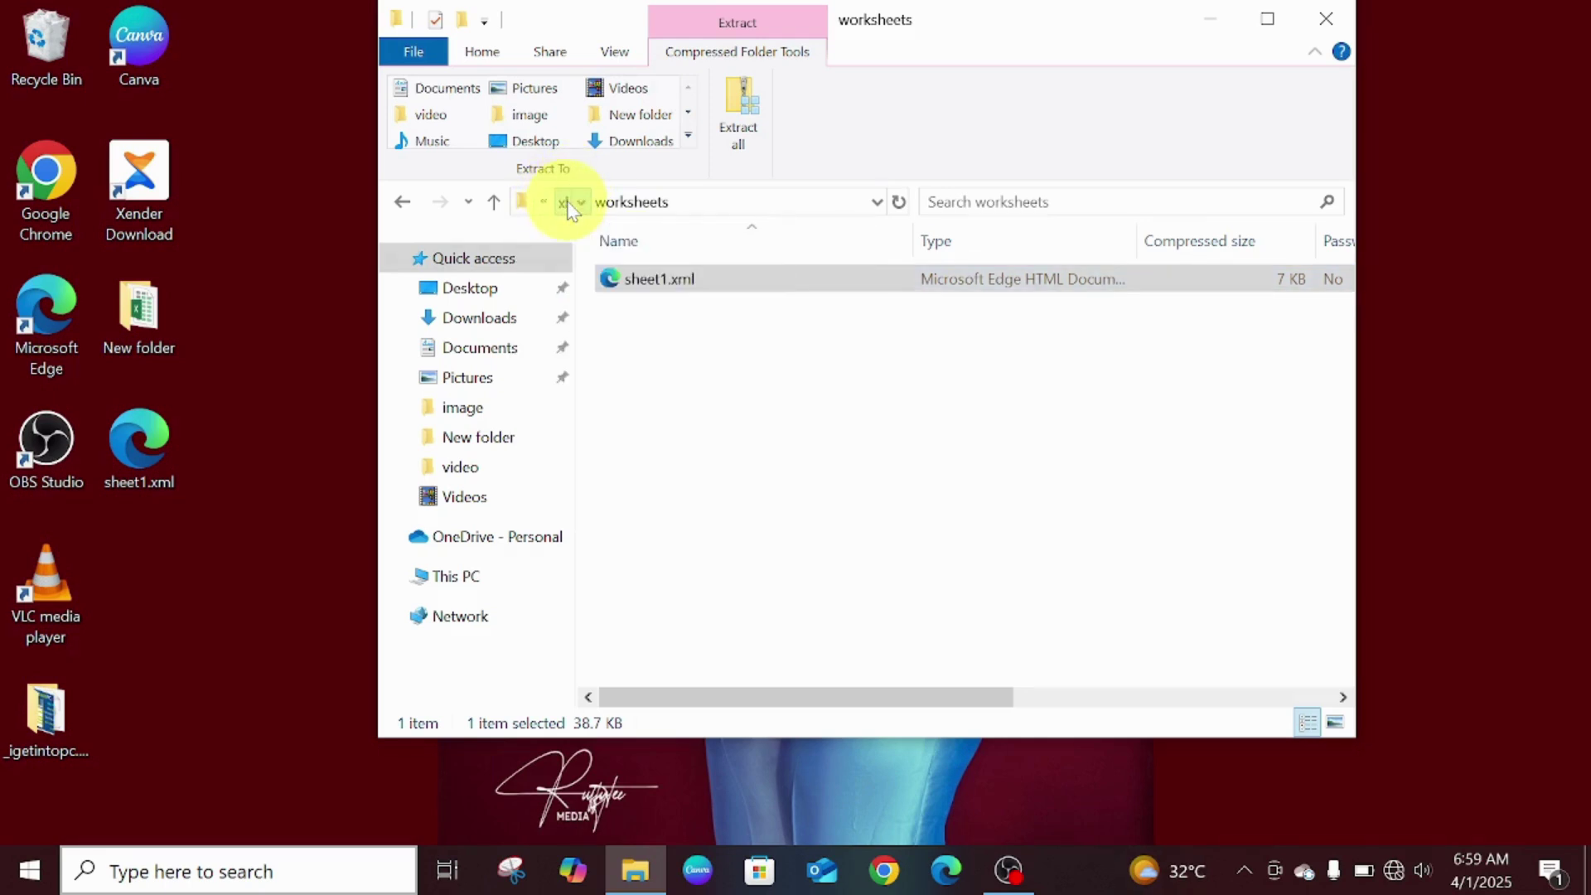
{"action": "left_click", "coordinate": [569, 203]}
{"action": "left_click", "coordinate": [568, 203]}
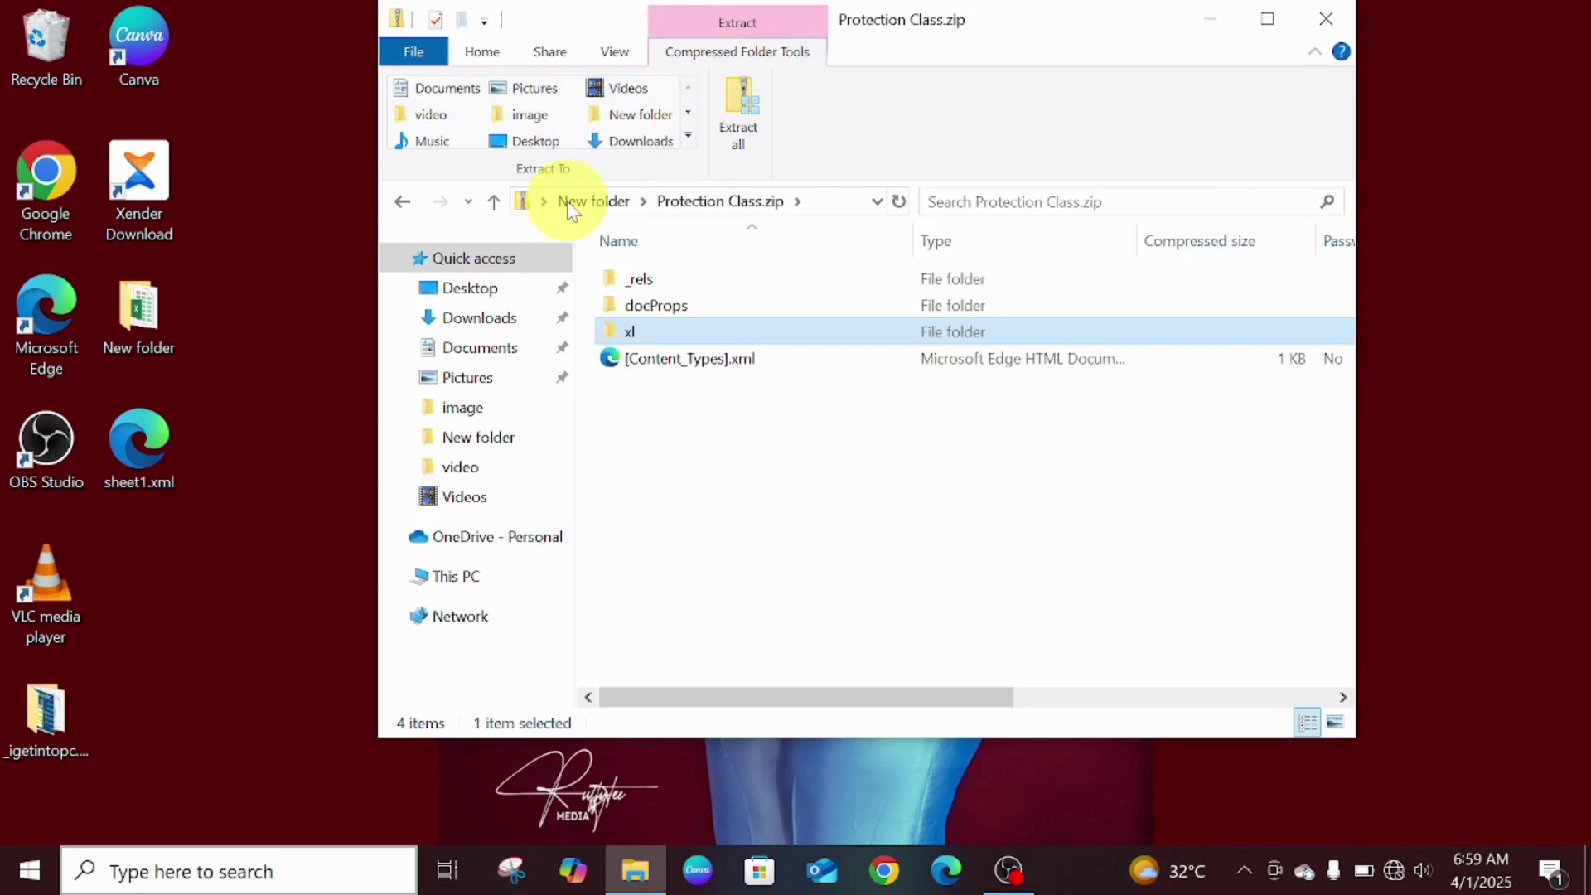
{"action": "left_click", "coordinate": [568, 202]}
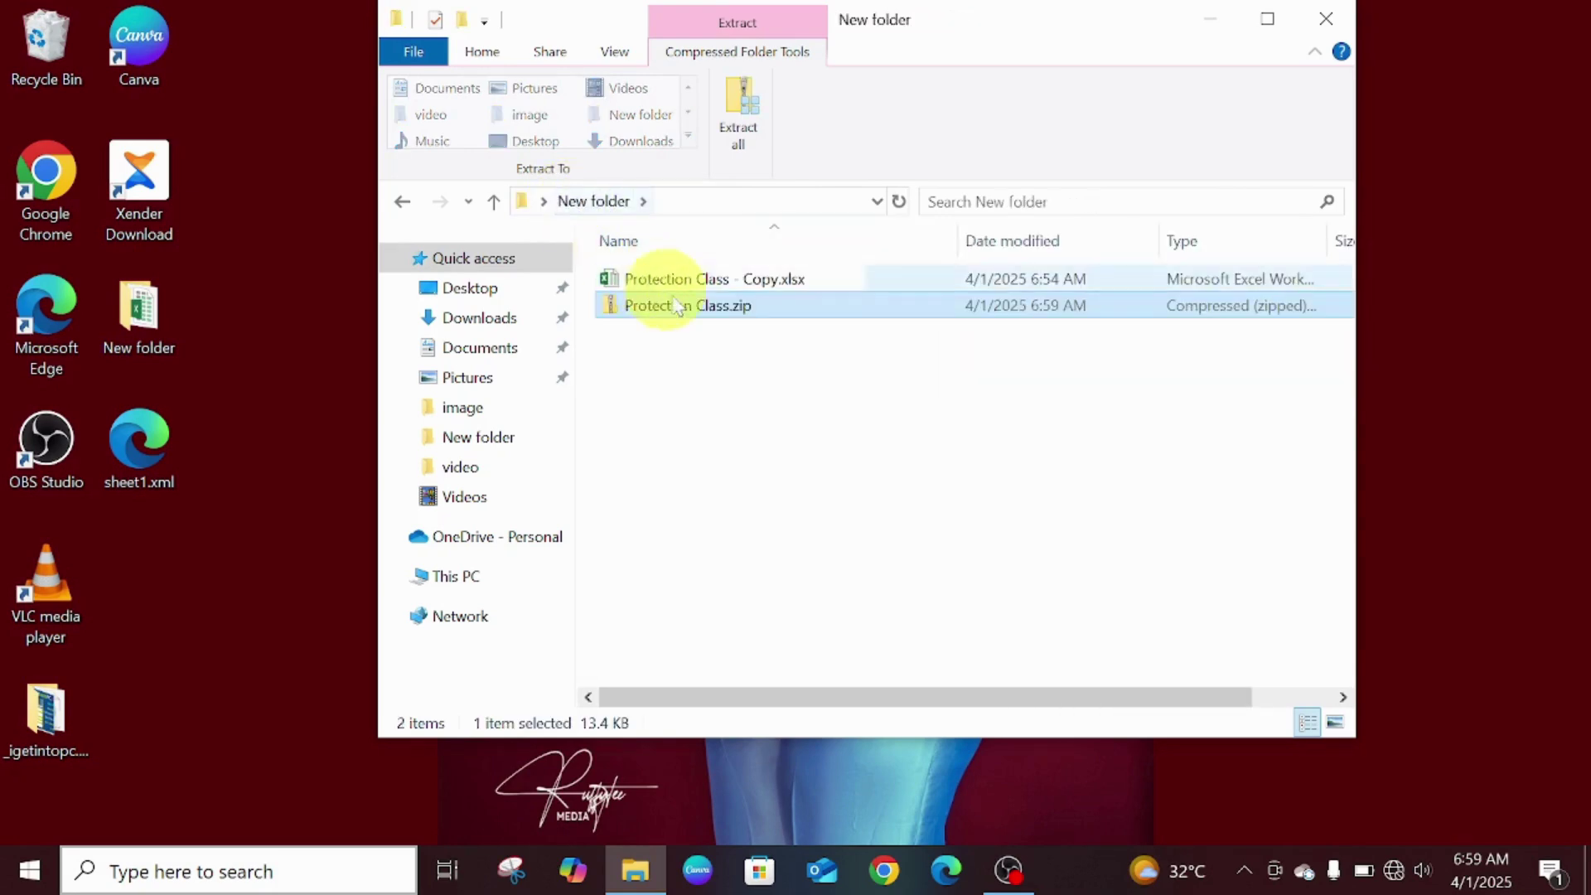
Change the file name Protection Class.zip to Protection Class.xlsx.
{"action": "right_click", "coordinate": [698, 311]}
{"action": "left_click", "coordinate": [833, 789]}
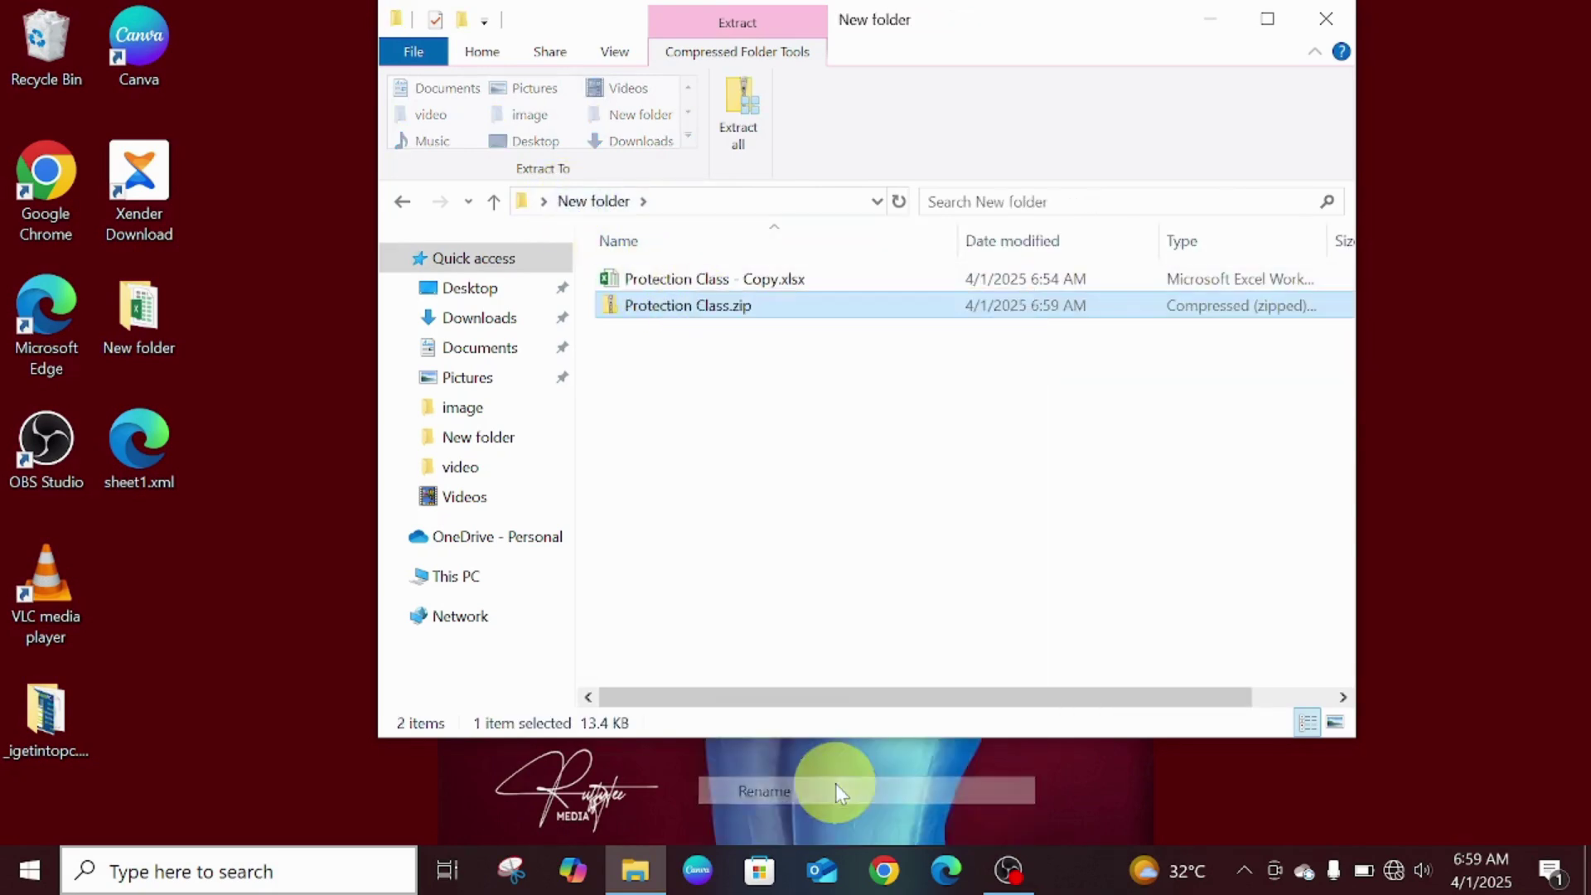
{"action": "left_click", "coordinate": [774, 305]}
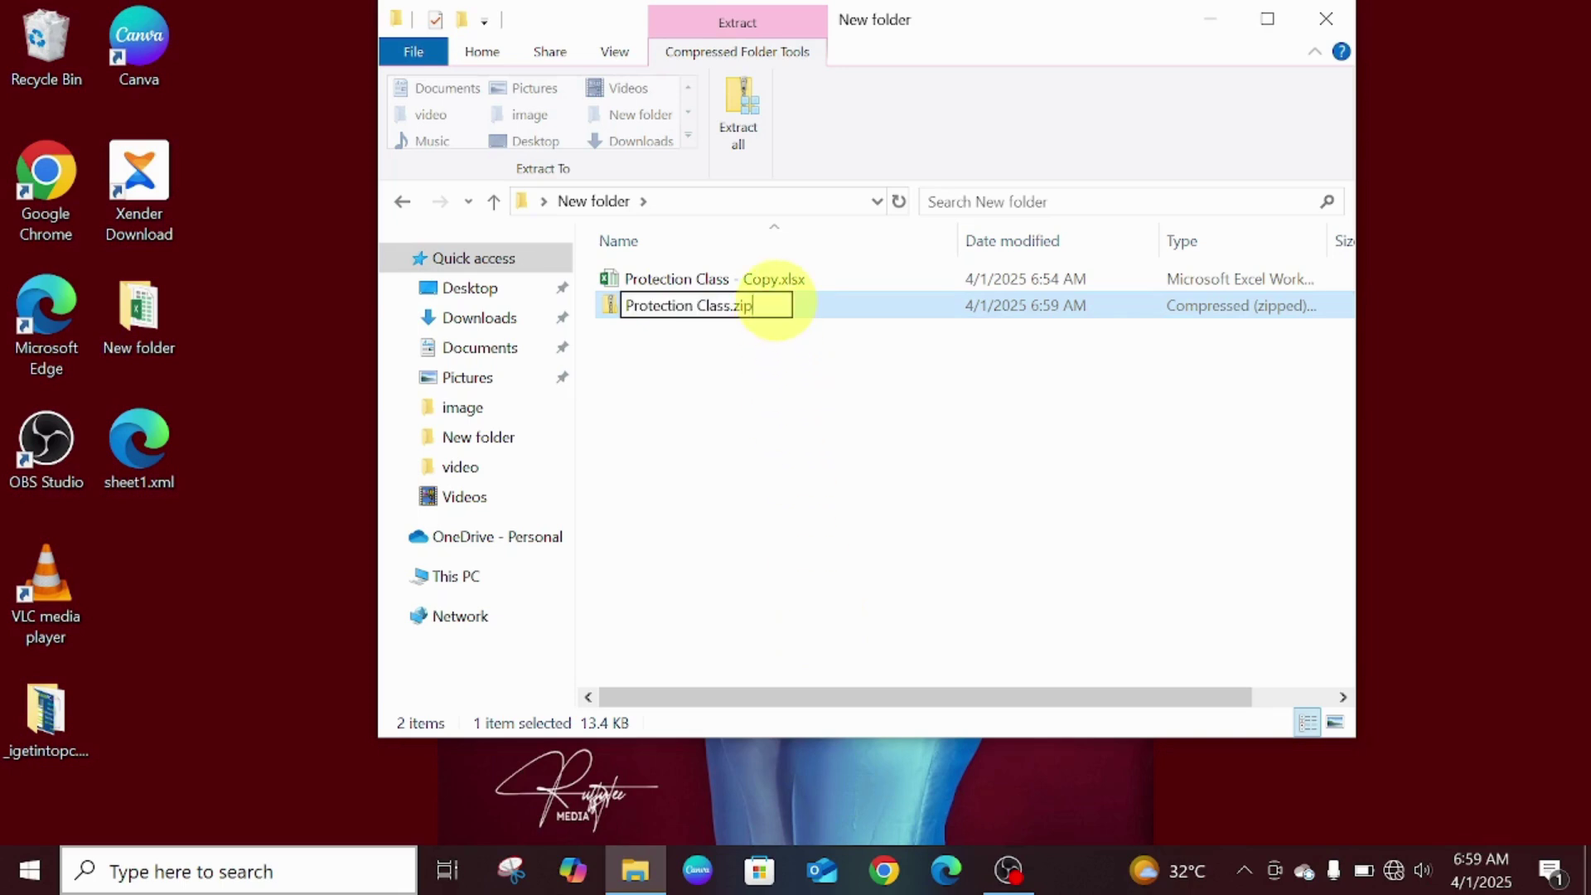
{"action": "key", "text": "BackSpace"}
{"action": "key", "text": "BackSpace"}
{"action": "key", "text": "BackSpace"}
{"action": "type", "text": "xlsx"}
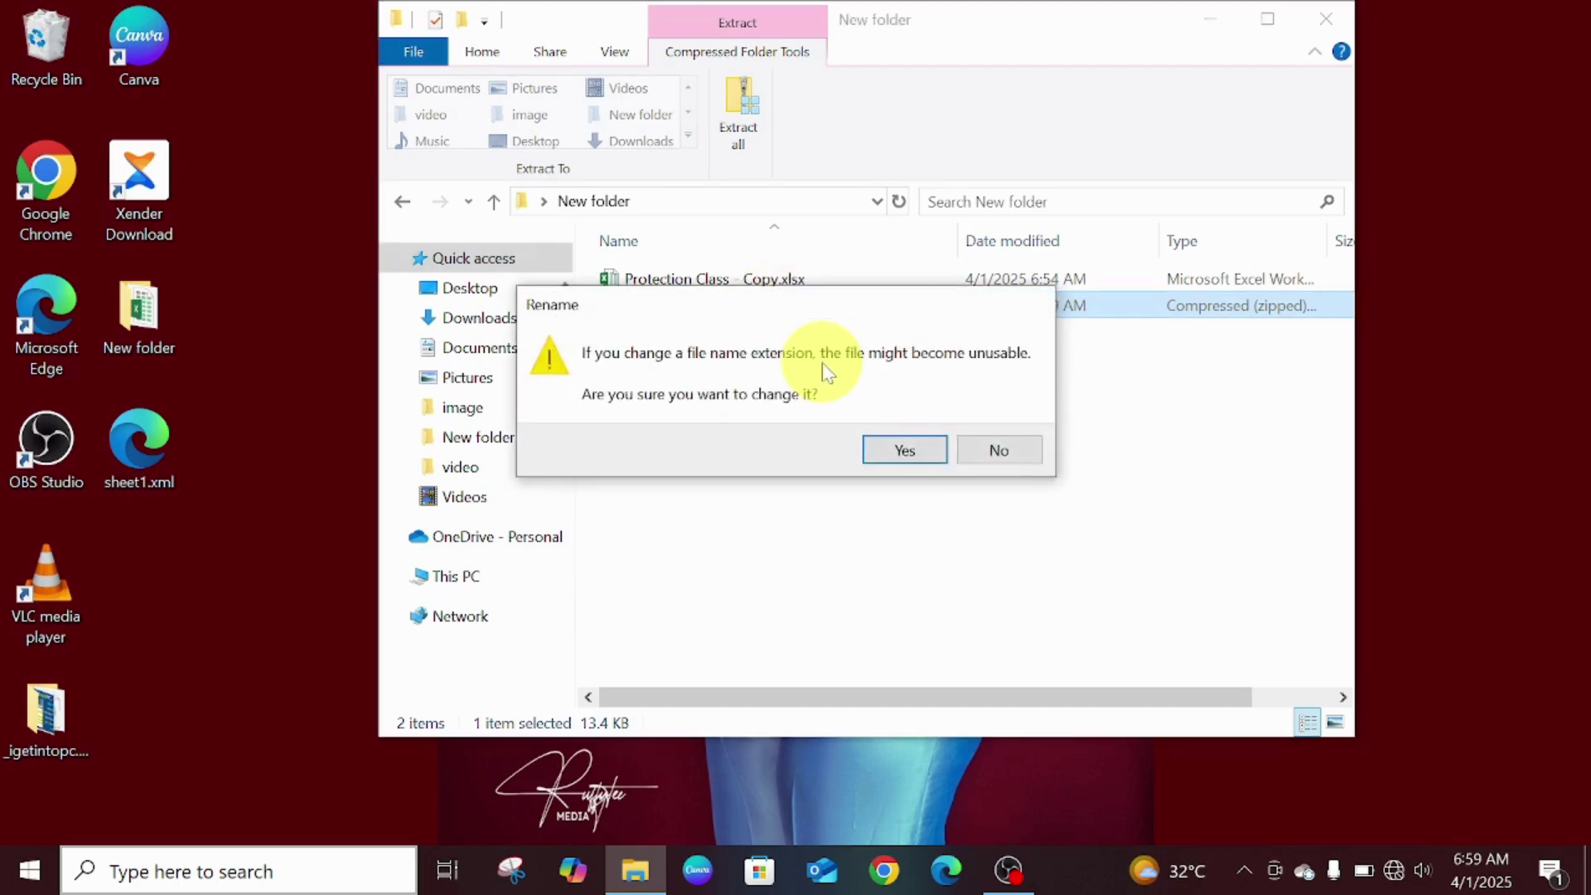
{"action": "key", "text": "Return"}
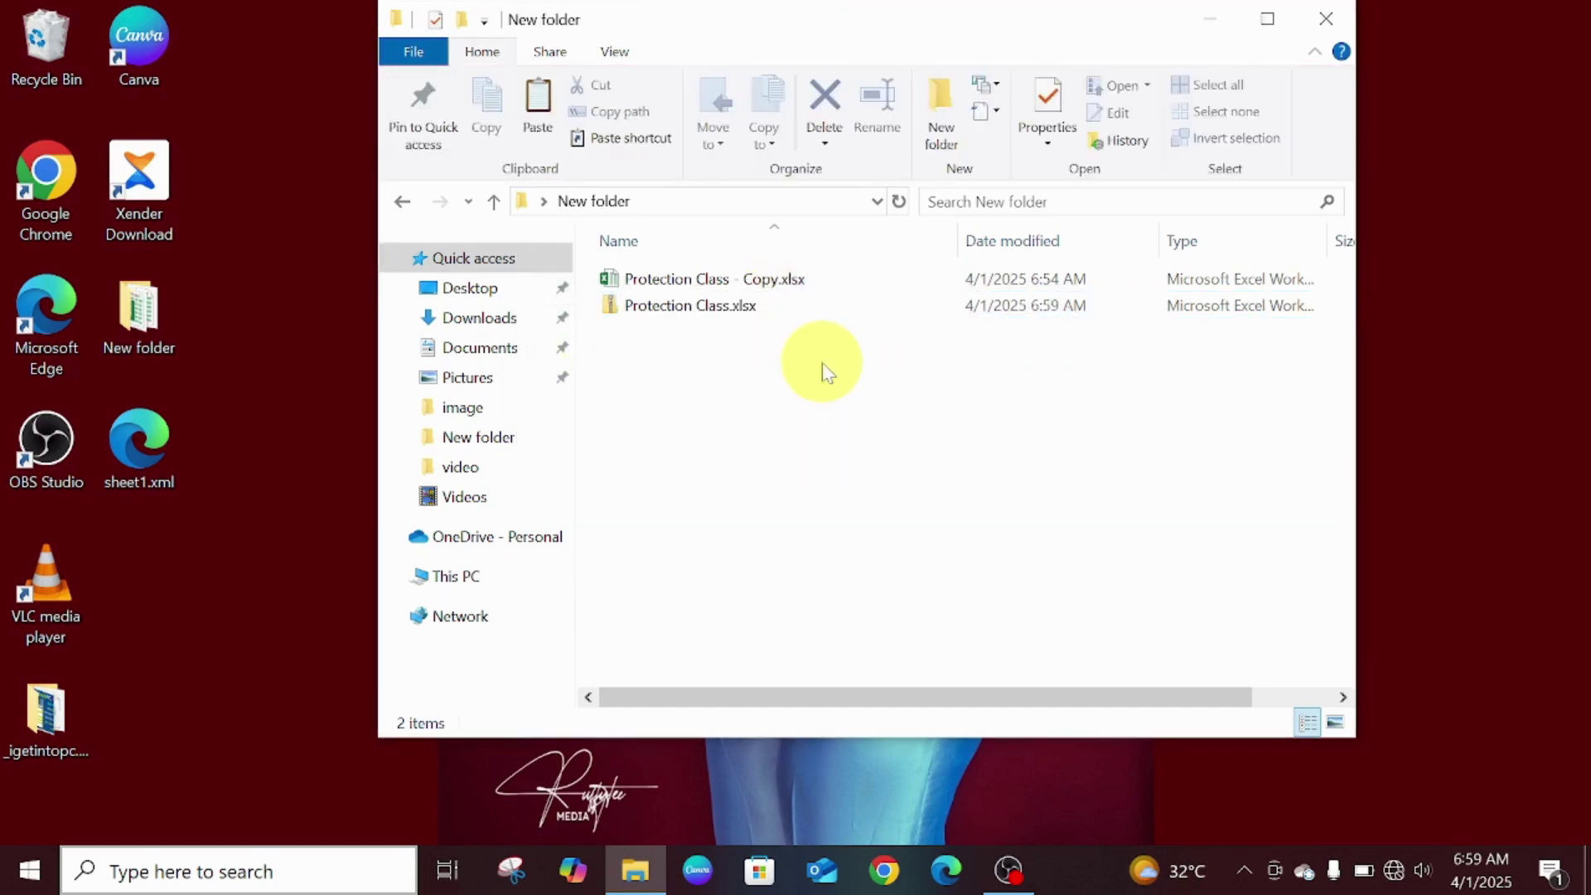
Open Protection Class.xlsx in Excel and select cell H11 to confirm Sheet1 is editable.
{"action": "double_click", "coordinate": [725, 307]}
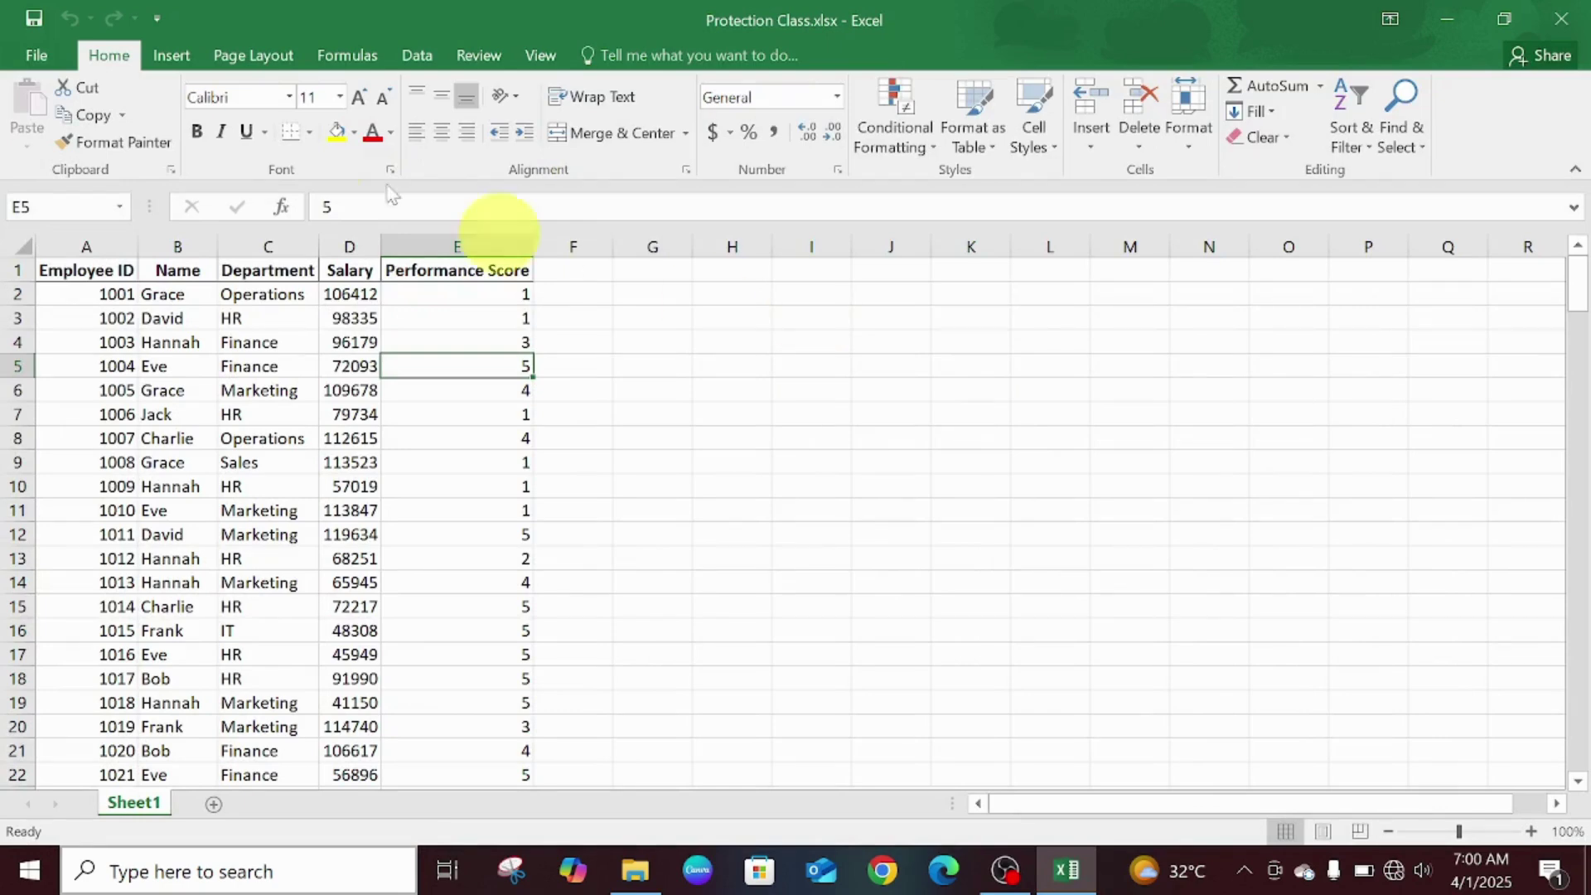
{"action": "left_click", "coordinate": [478, 56]}
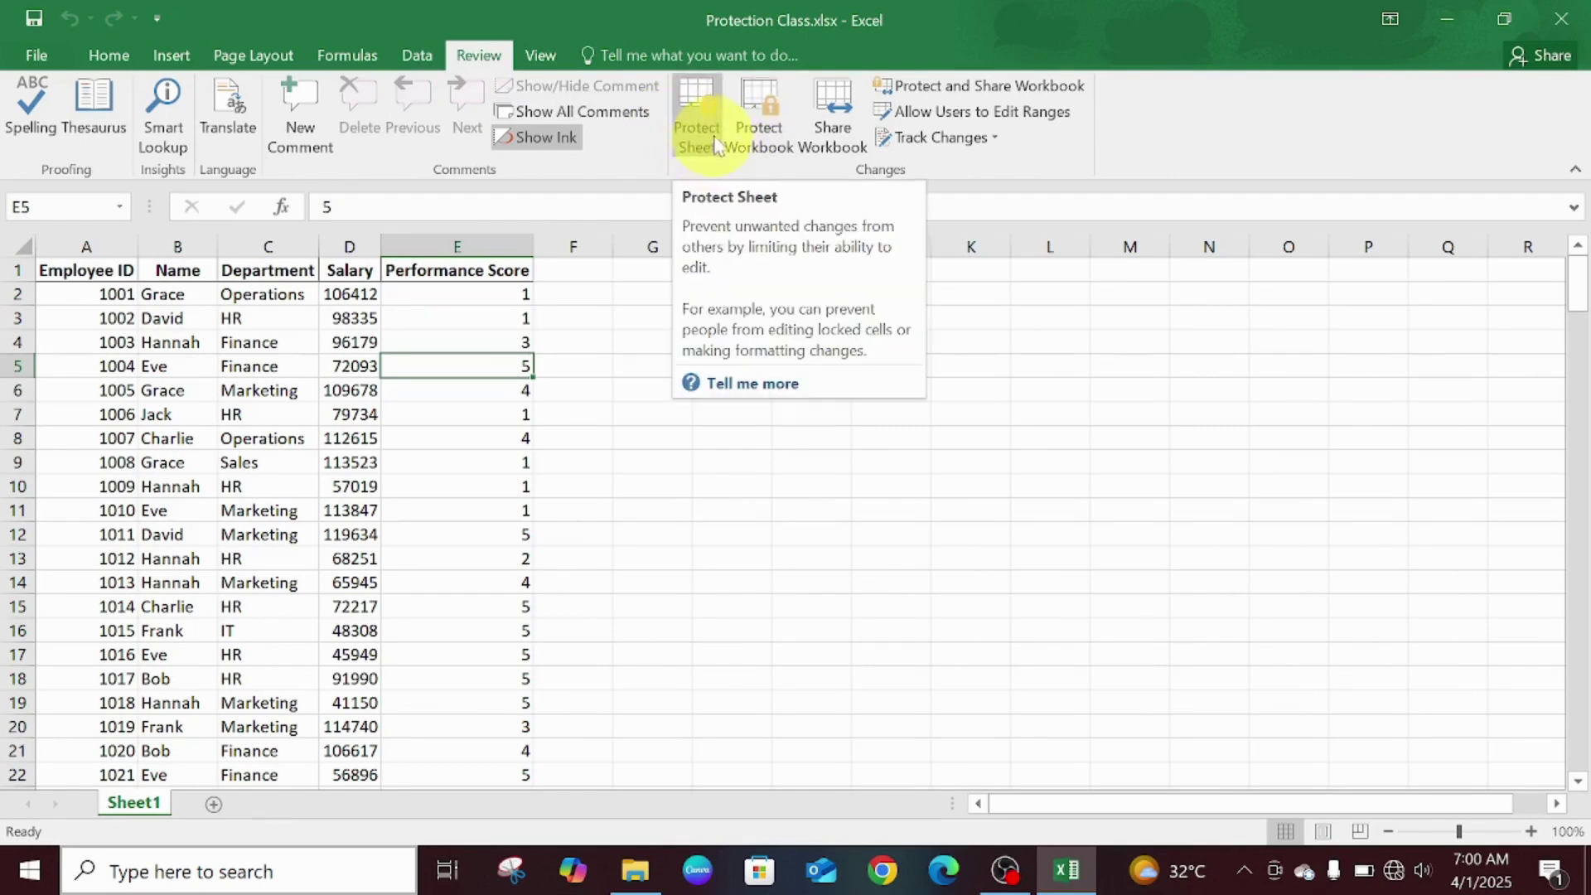
{"action": "left_click", "coordinate": [723, 510]}
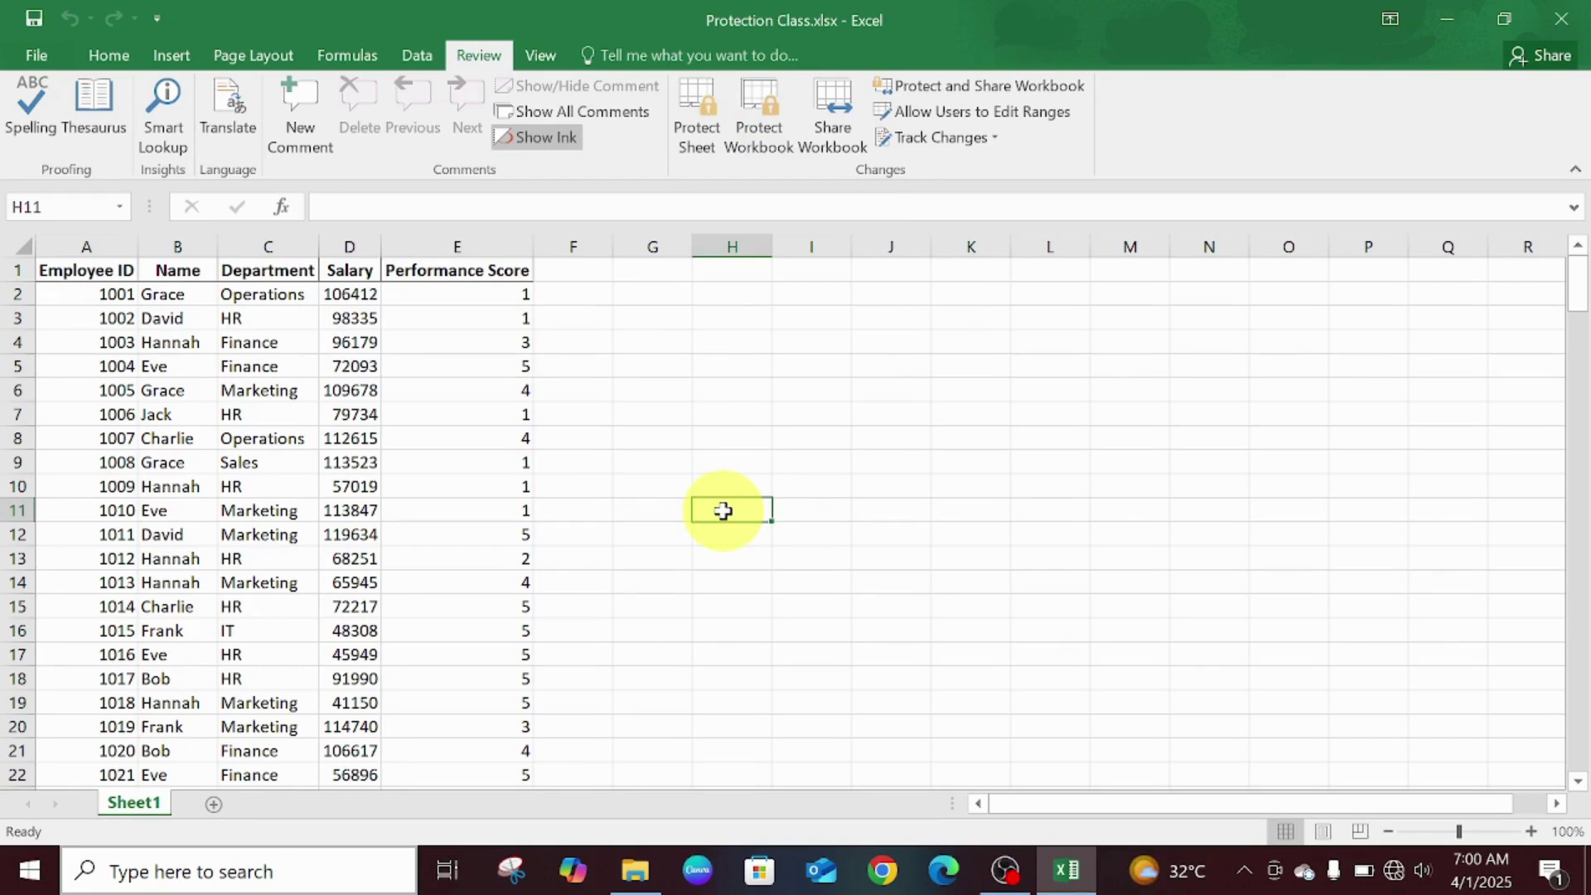
Protect the workbook structure with a password, re-entering it to confirm.
{"action": "left_click", "coordinate": [754, 142]}
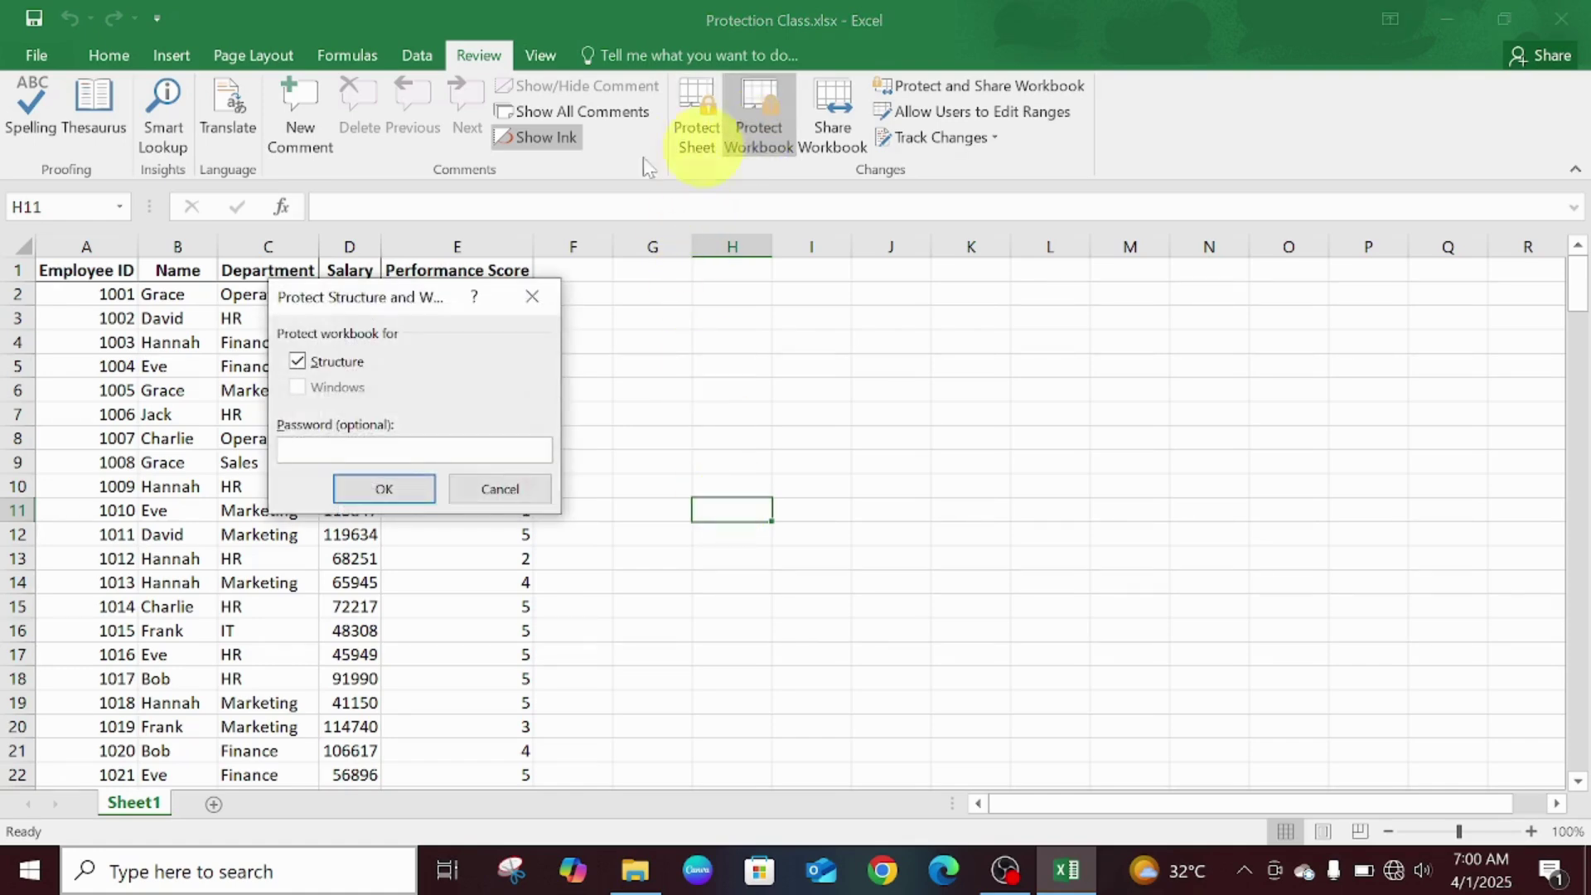
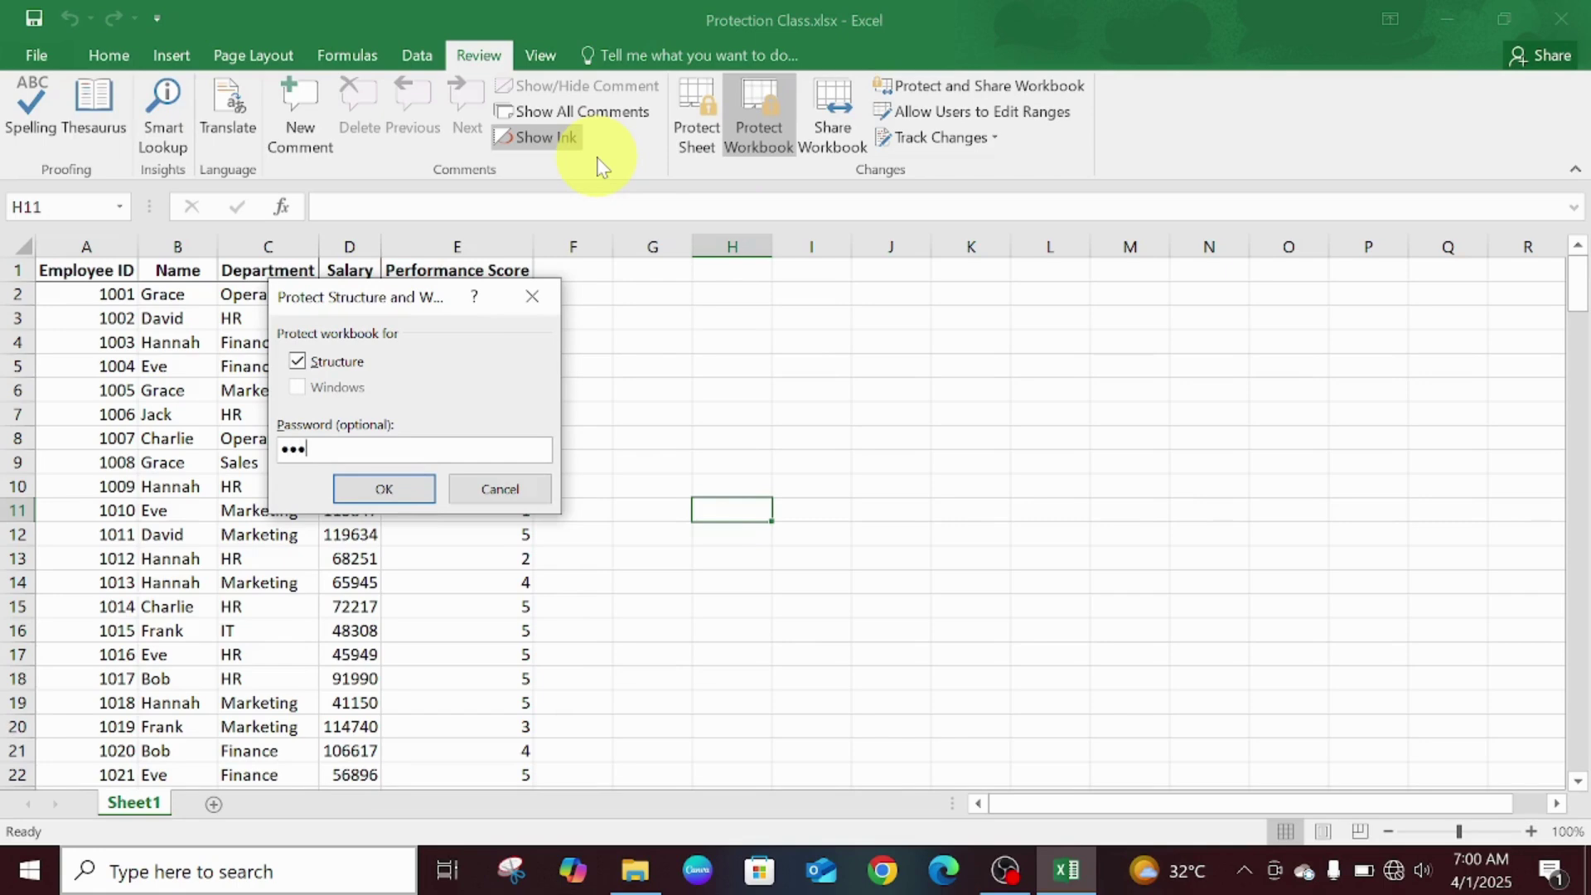
{"action": "left_click", "coordinate": [411, 487]}
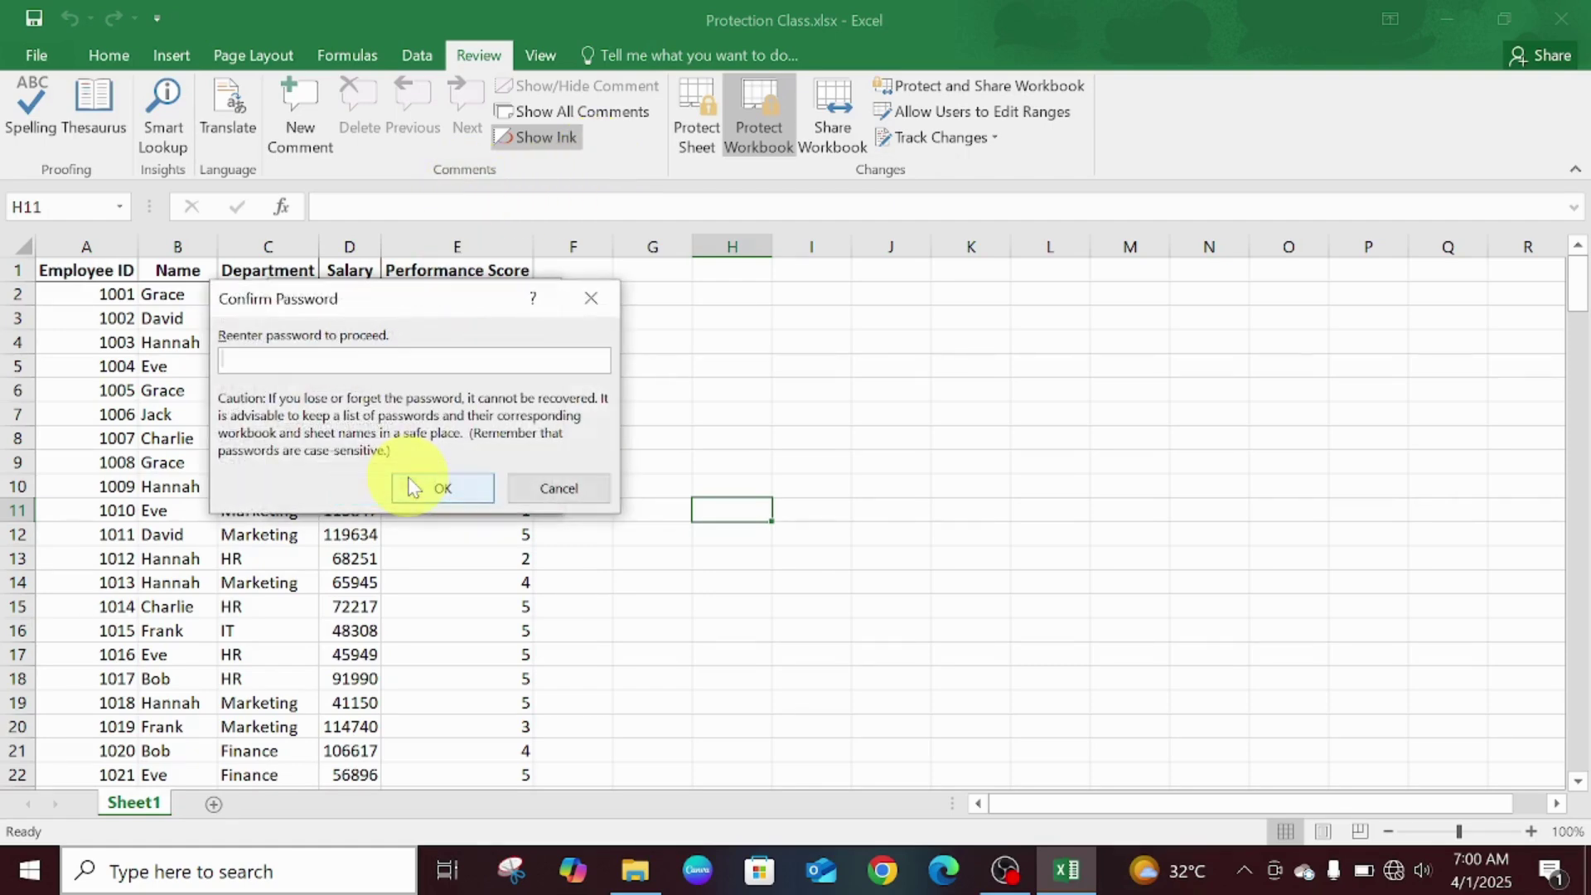
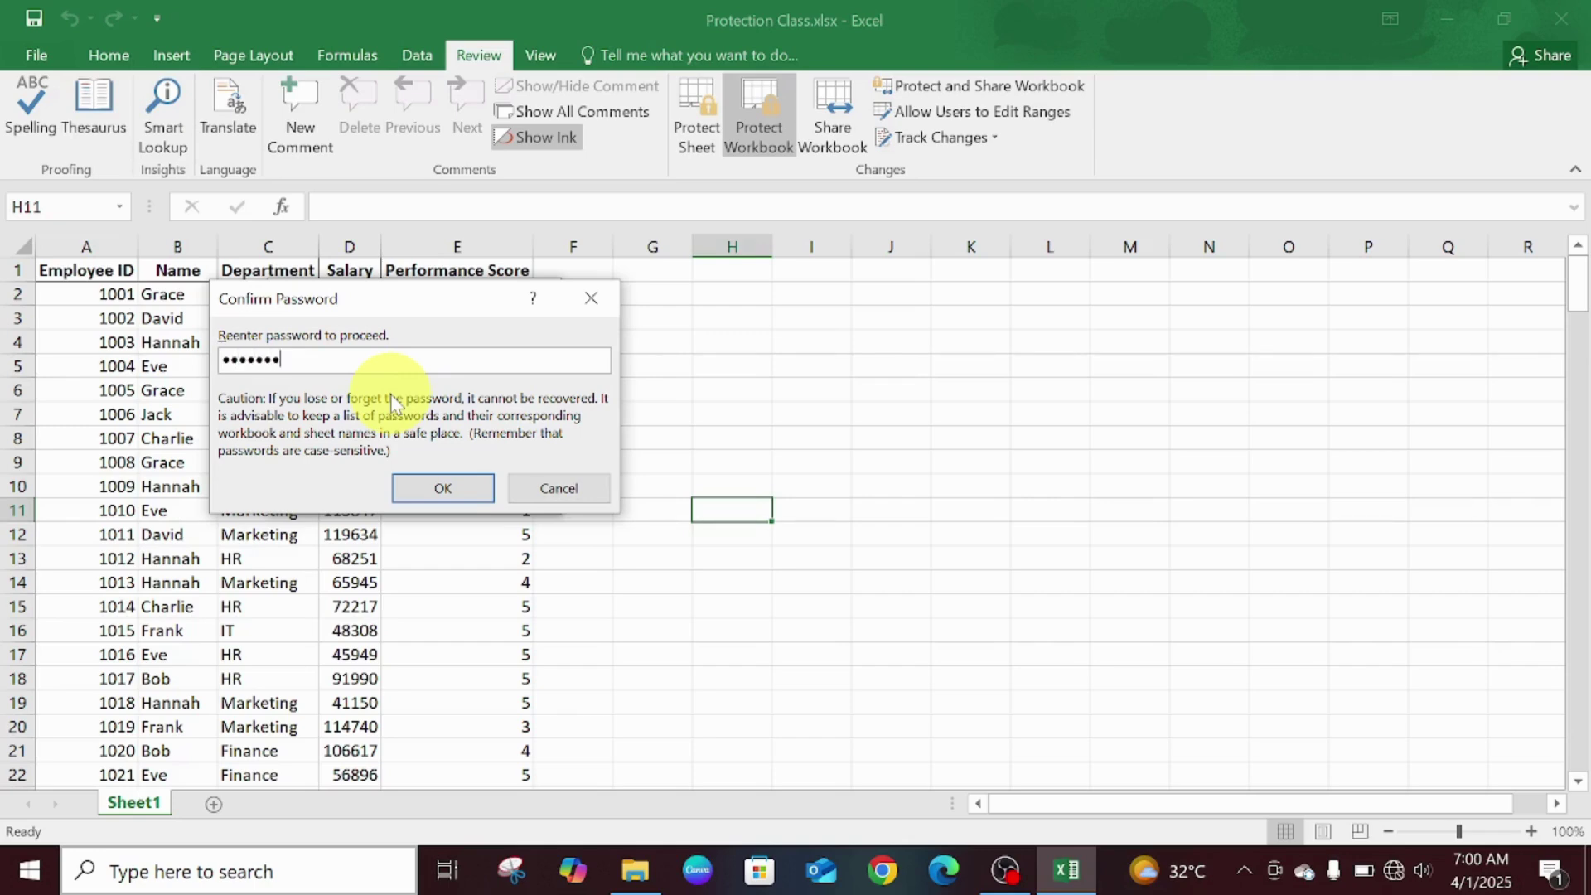
{"action": "left_click", "coordinate": [448, 487]}
Close Excel, saving the changes to Protection Class.xlsx.
{"action": "left_click", "coordinate": [896, 398]}
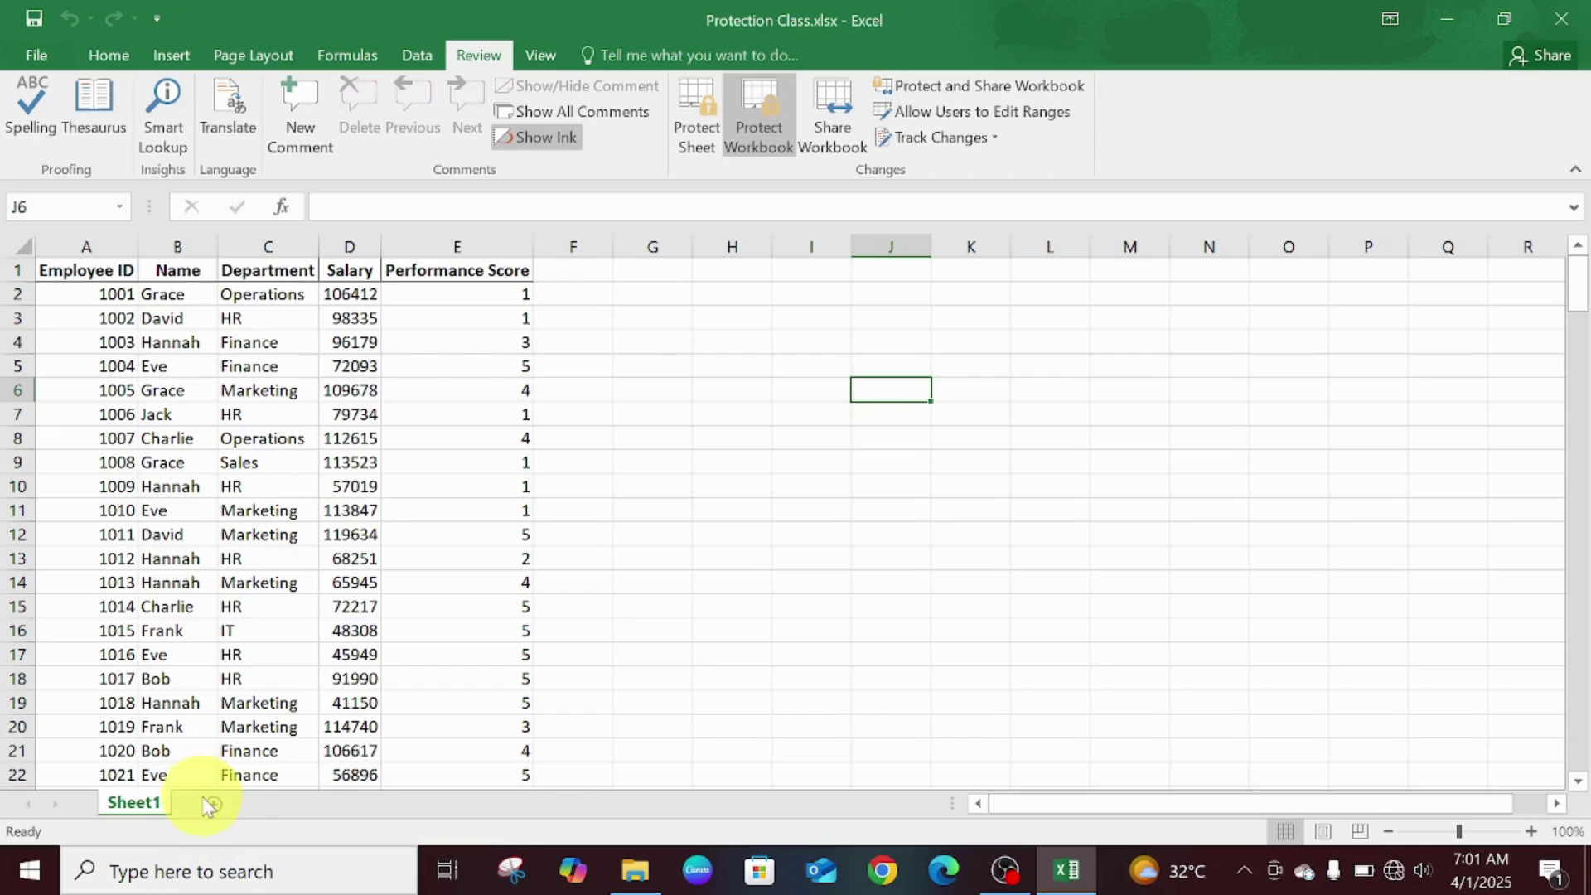
{"action": "left_click", "coordinate": [1558, 33]}
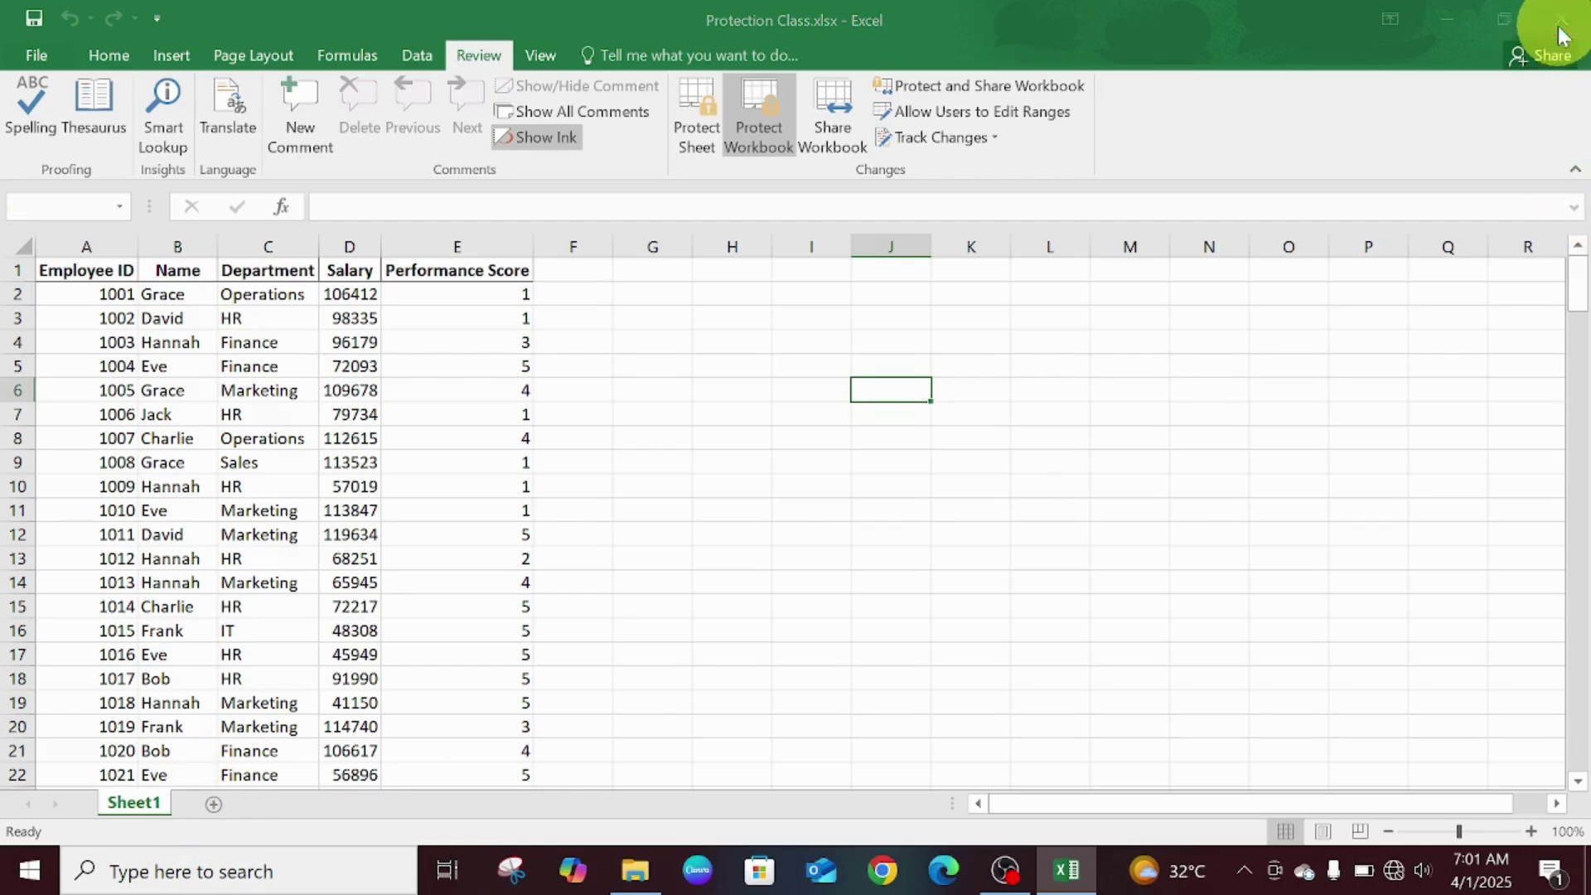
{"action": "left_click", "coordinate": [706, 469]}
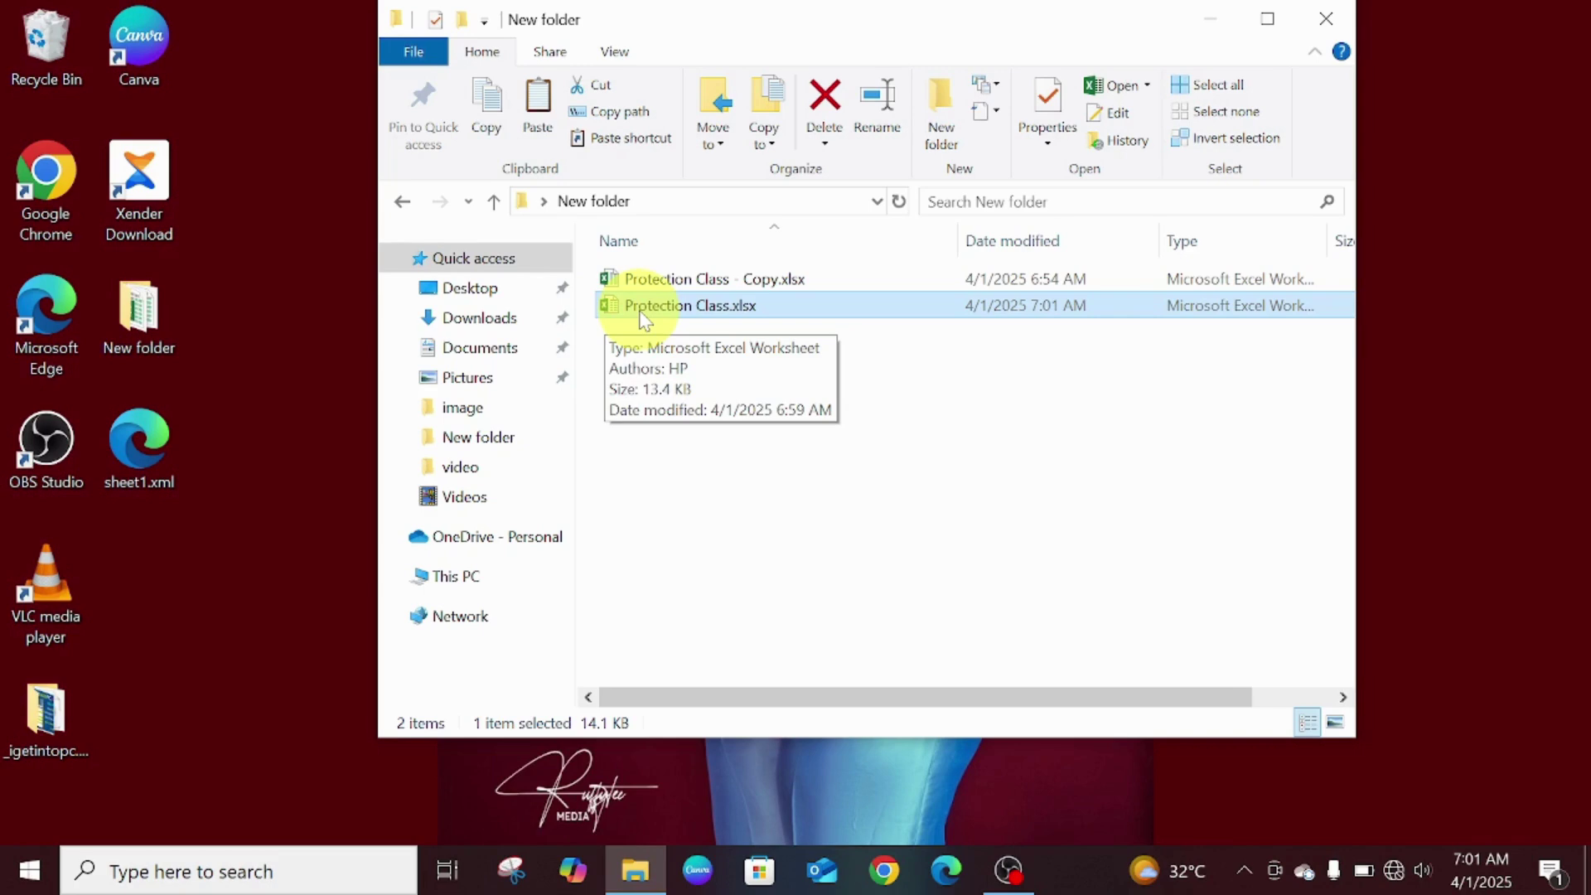
Delete the old desktop sheet1.xml and rename Protection Class.xlsx to Protection Class.zip.
{"action": "left_click", "coordinate": [184, 449]}
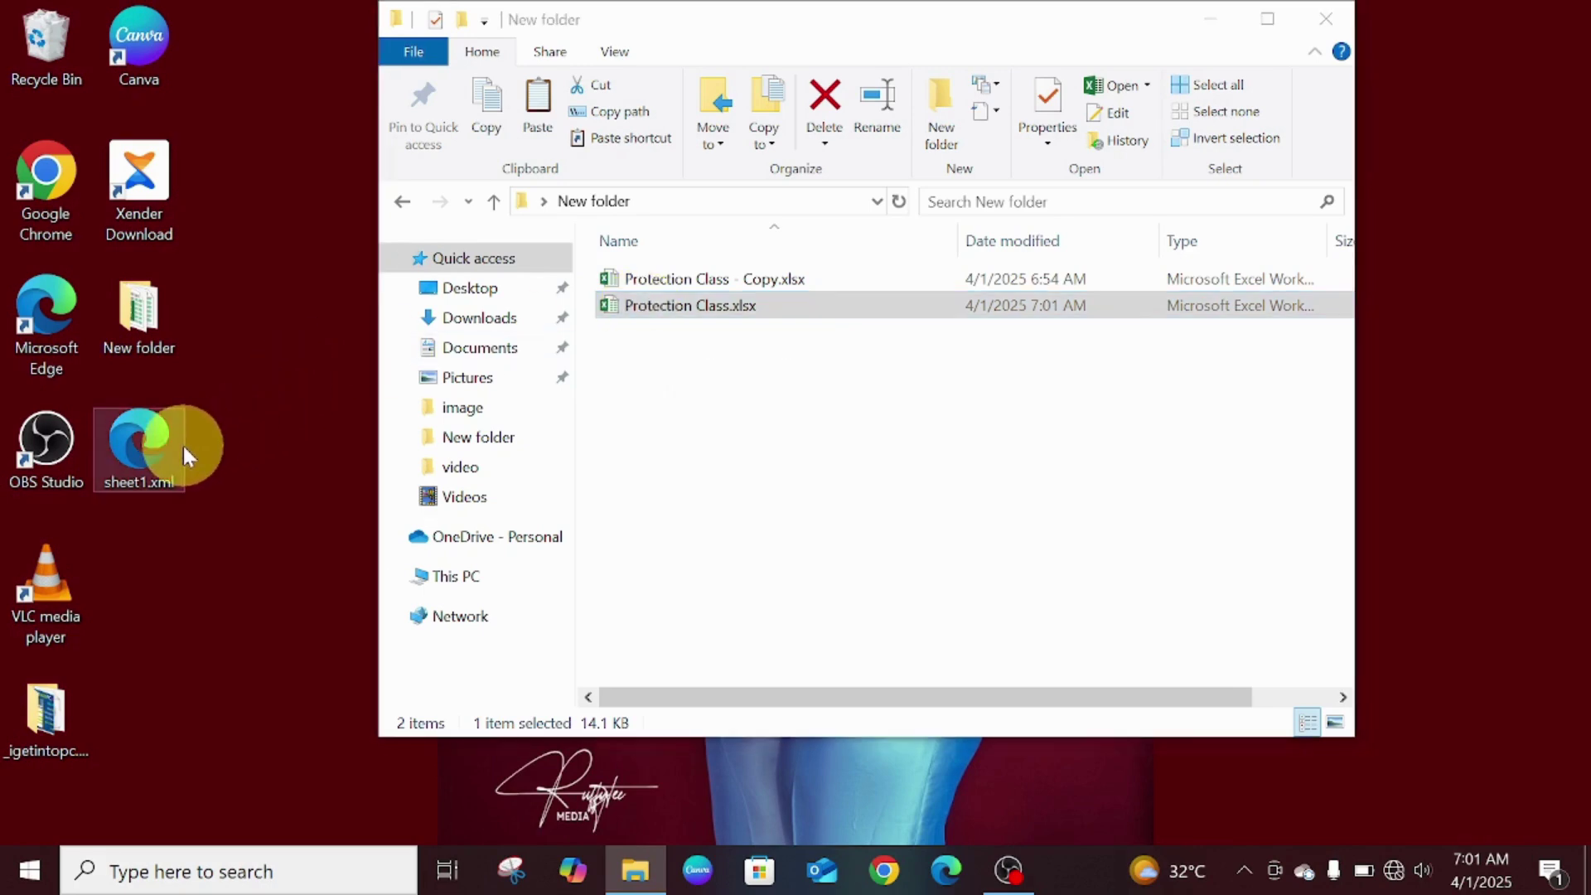
{"action": "key", "text": "Delete"}
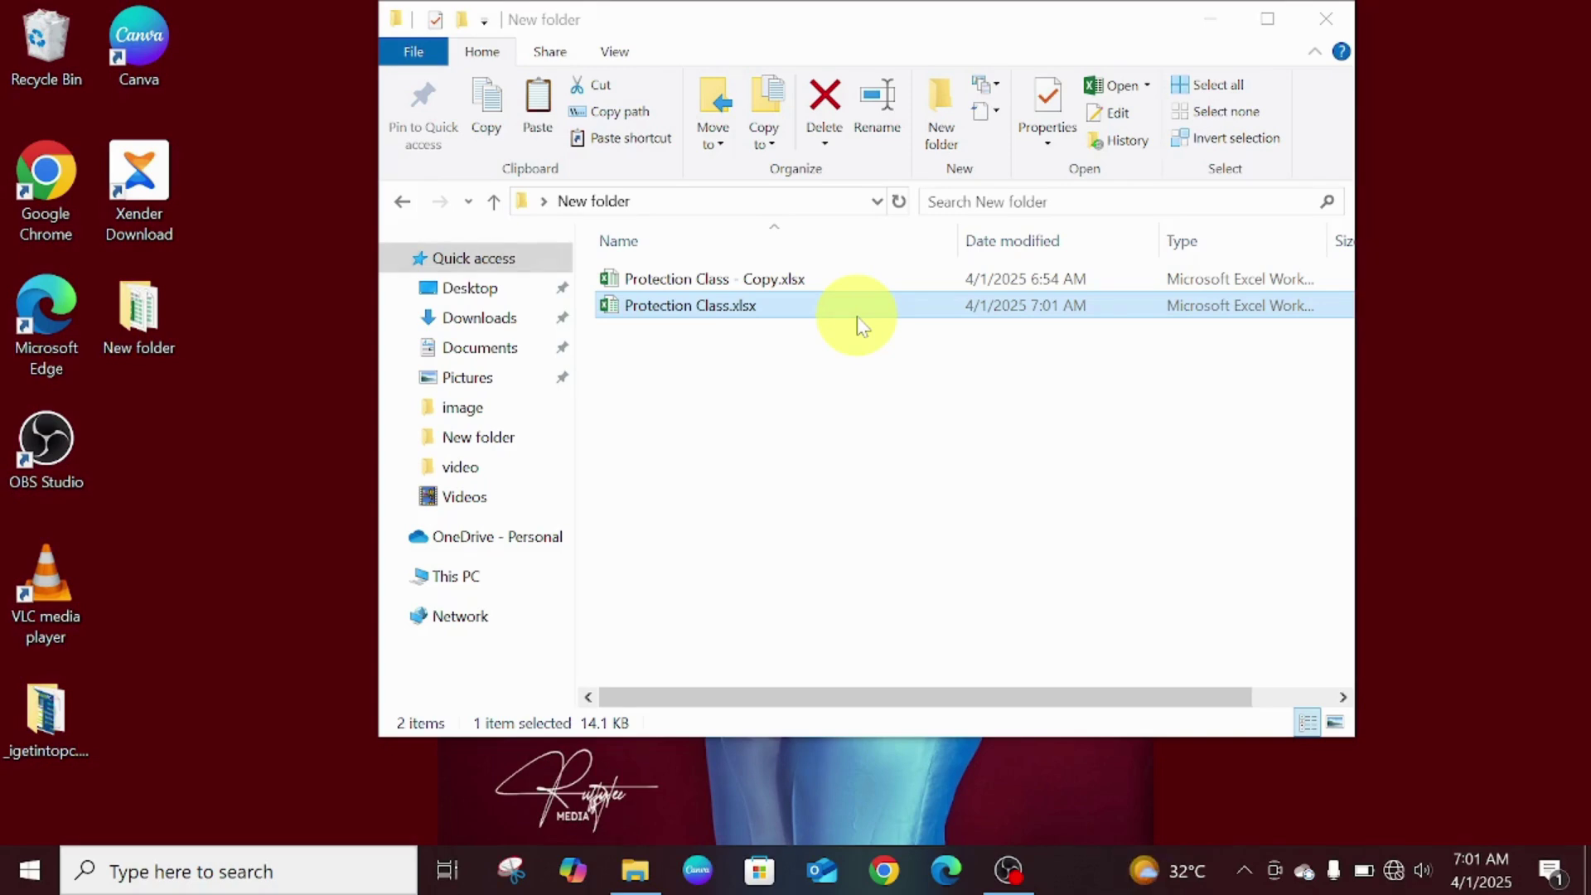
{"action": "right_click", "coordinate": [776, 318]}
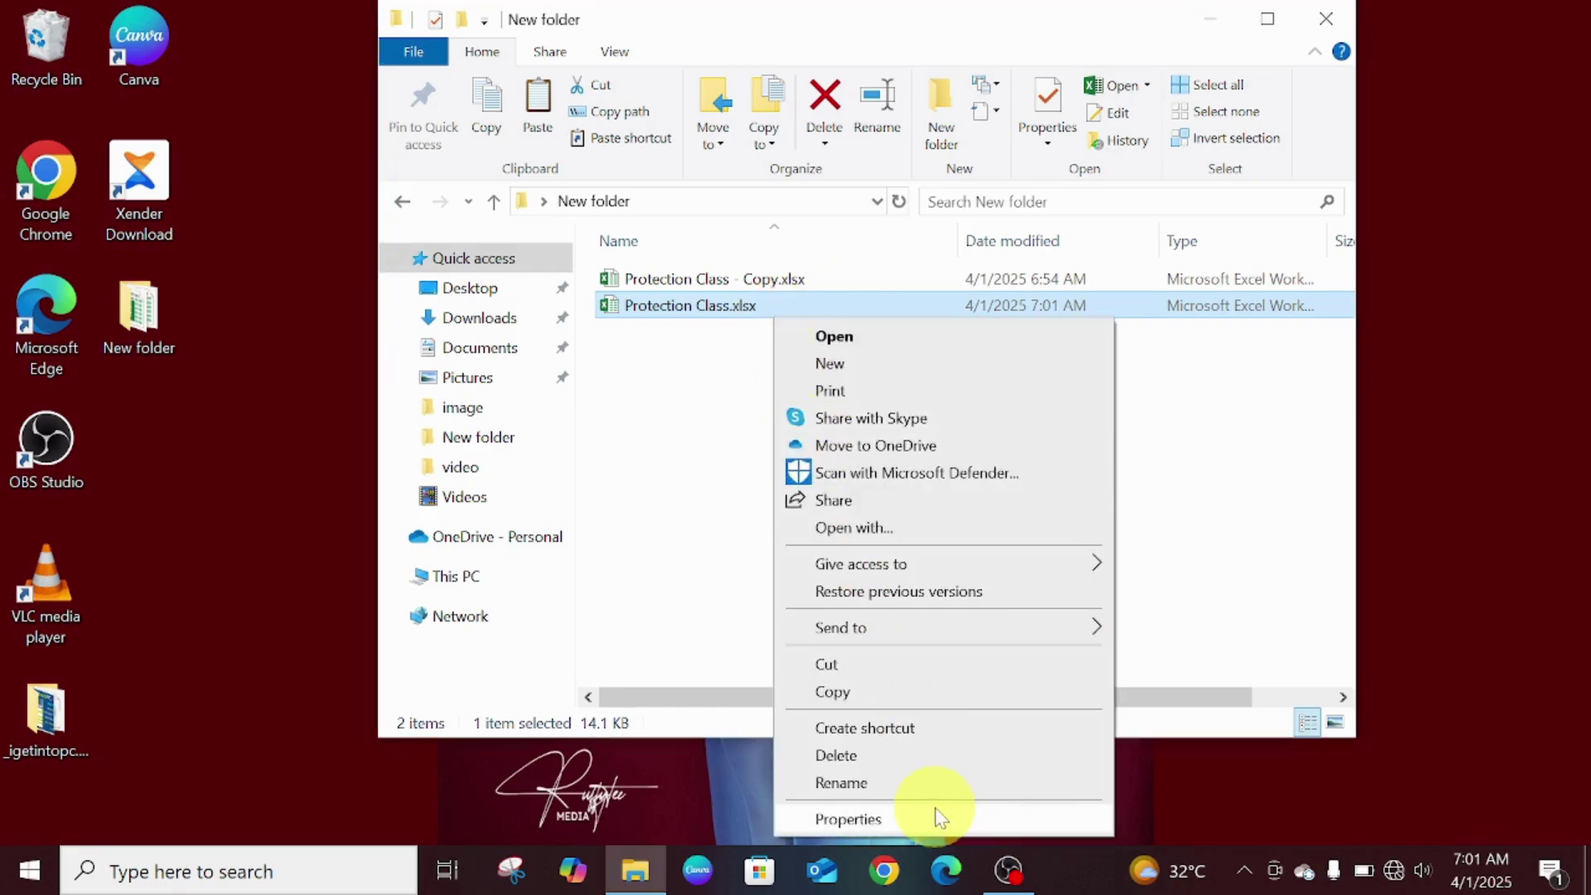
{"action": "left_click", "coordinate": [934, 782]}
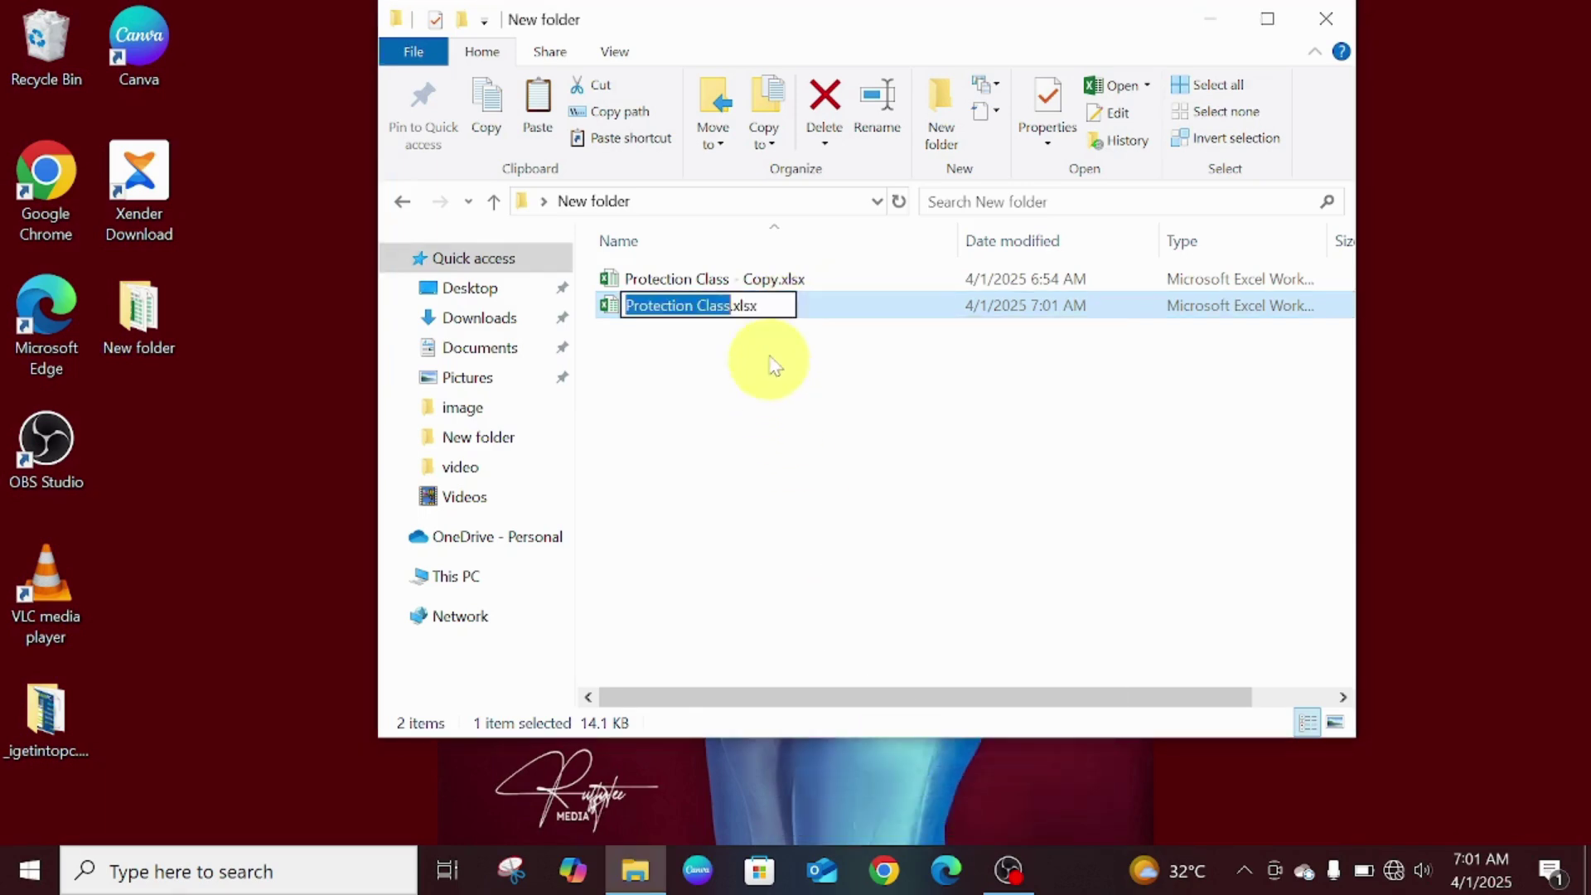
{"action": "left_click", "coordinate": [762, 305]}
{"action": "key", "text": "BackSpace"}
{"action": "key", "text": "BackSpace"}
{"action": "key", "text": "BackSpace"}
{"action": "key", "text": "BackSpace"}
{"action": "type", "text": "zip"}
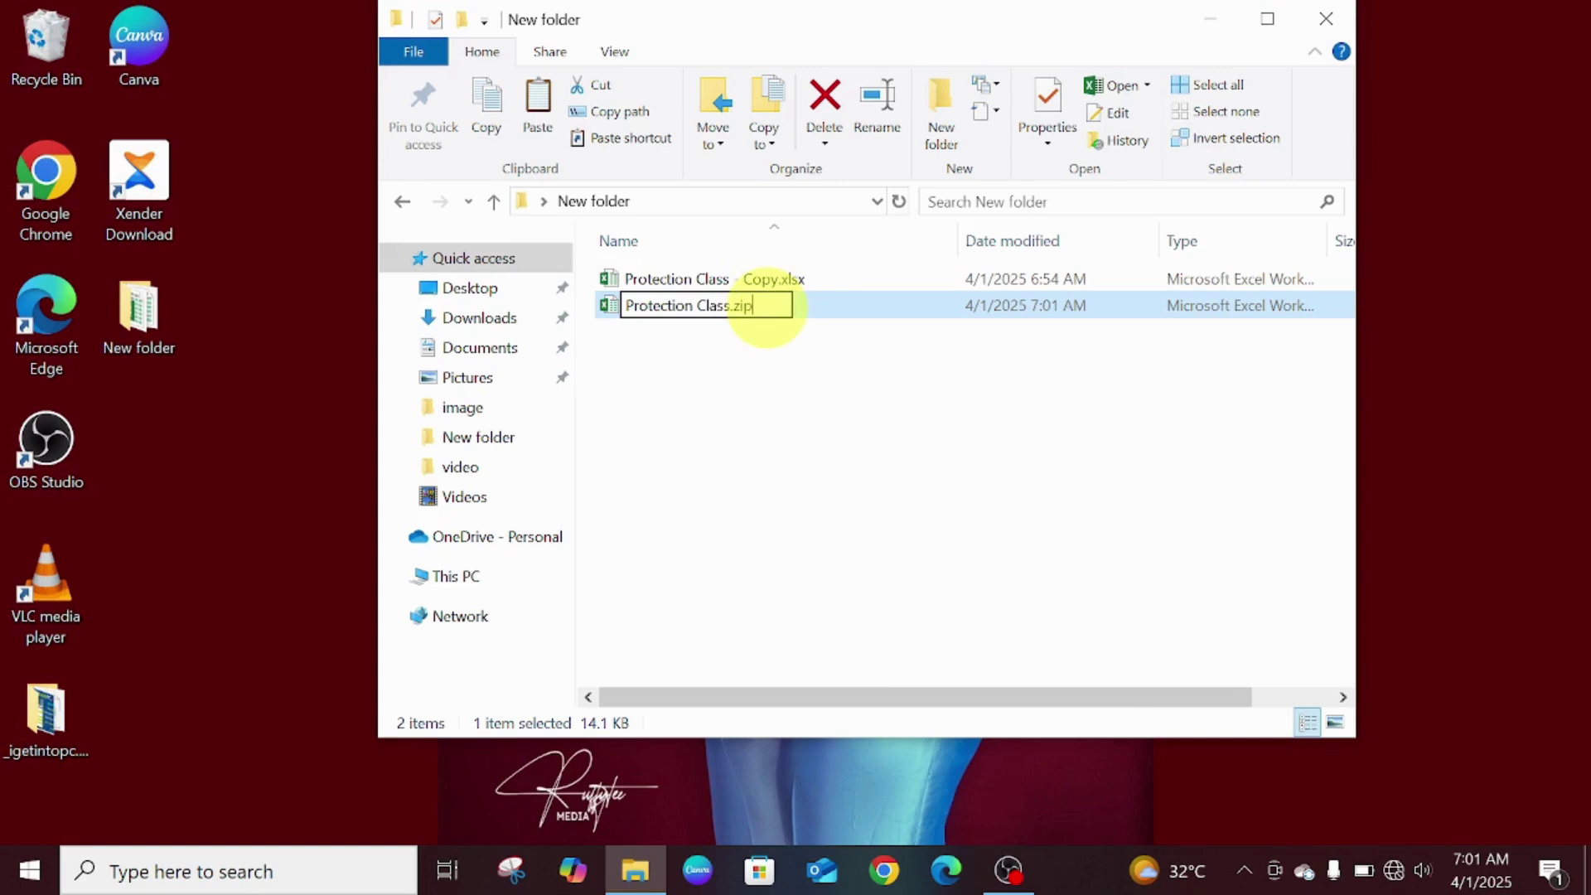
{"action": "key", "text": "Return"}
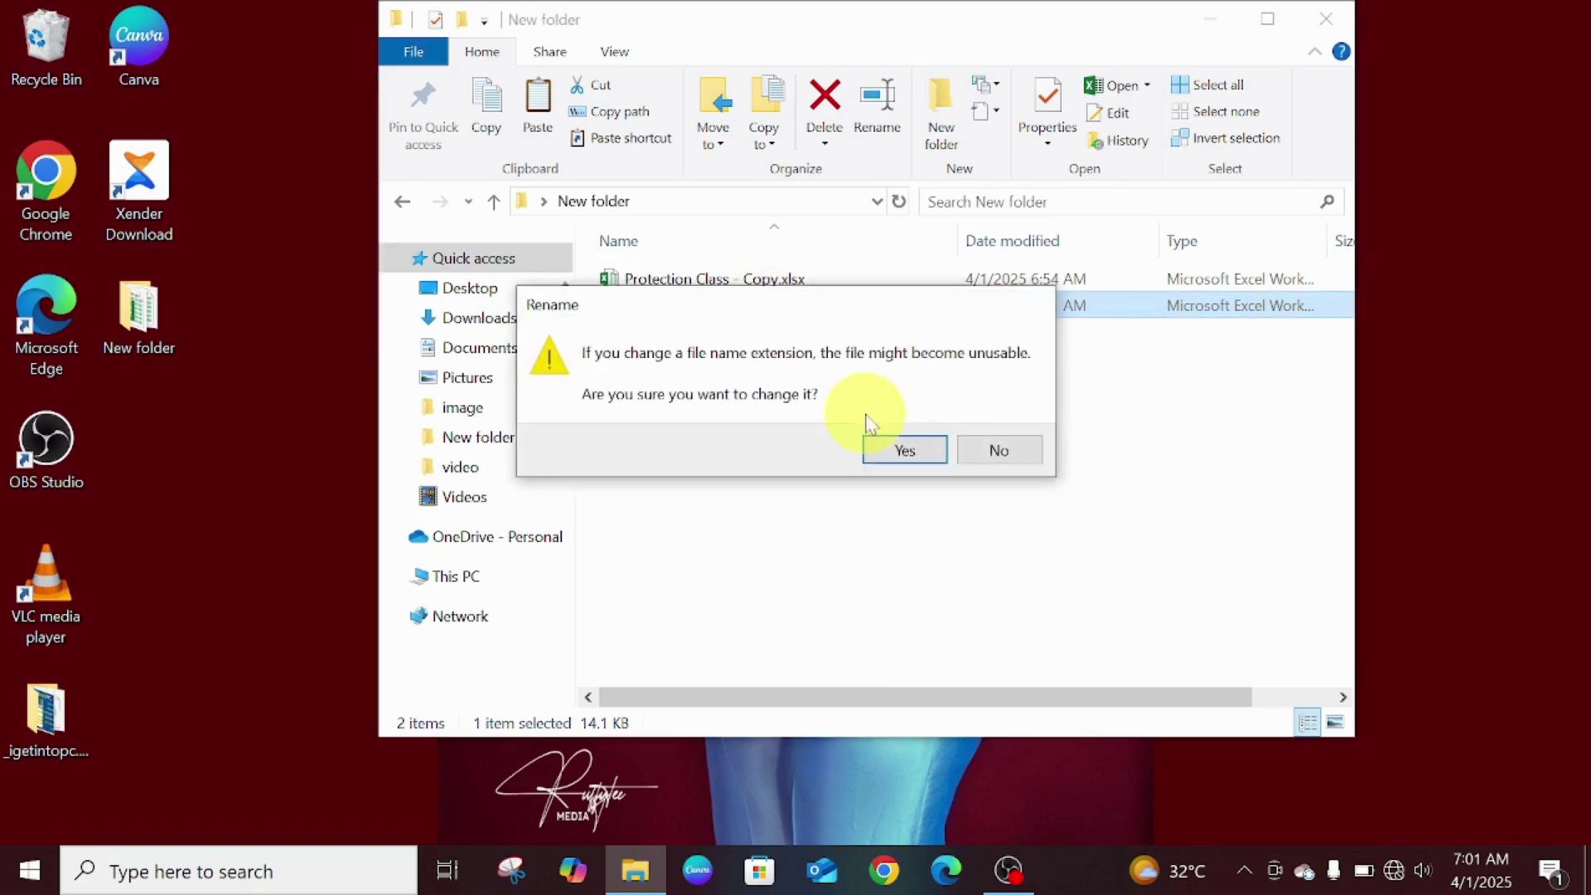
{"action": "left_click", "coordinate": [903, 450]}
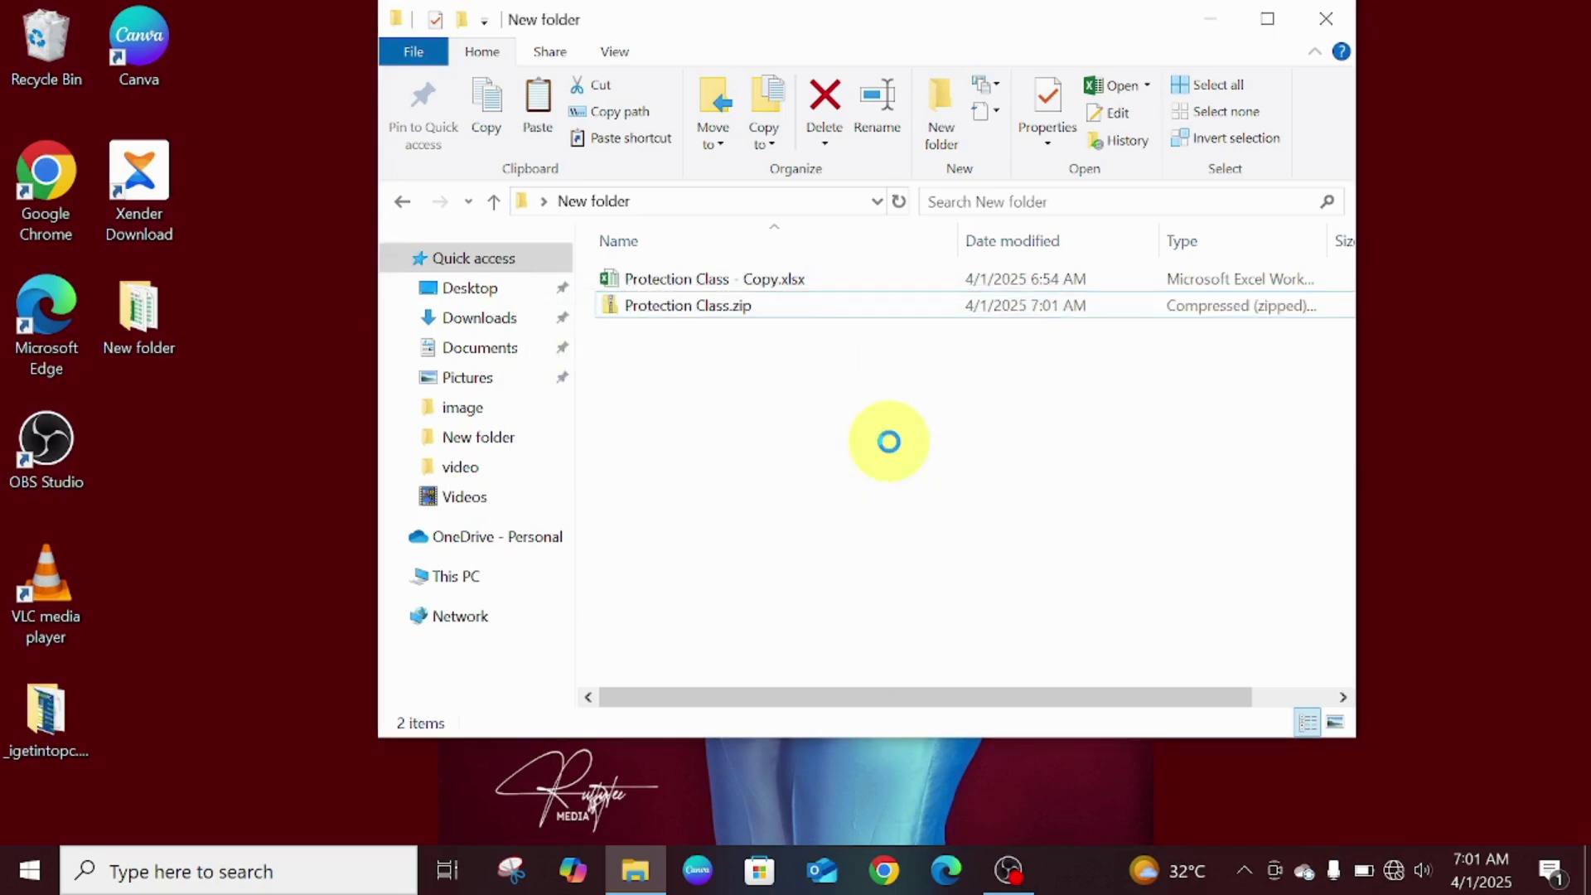
{"action": "left_click", "coordinate": [745, 306]}
Copy workbook.xml from Protection Class.zip's xl folder to the desktop and show its Open with apps.
{"action": "double_click", "coordinate": [745, 305]}
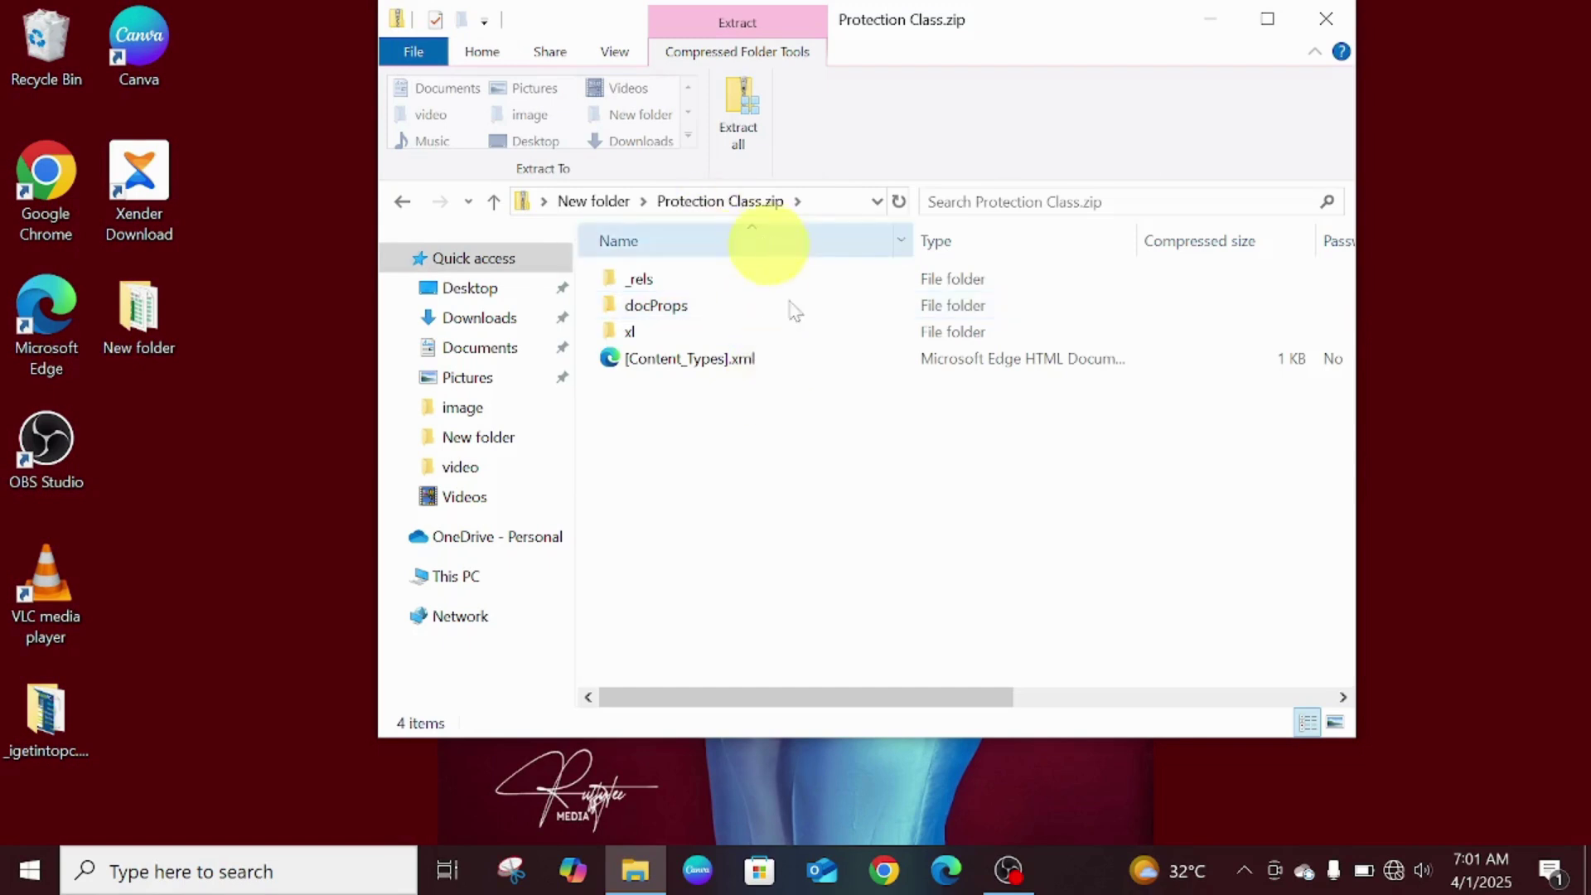
{"action": "double_click", "coordinate": [806, 340]}
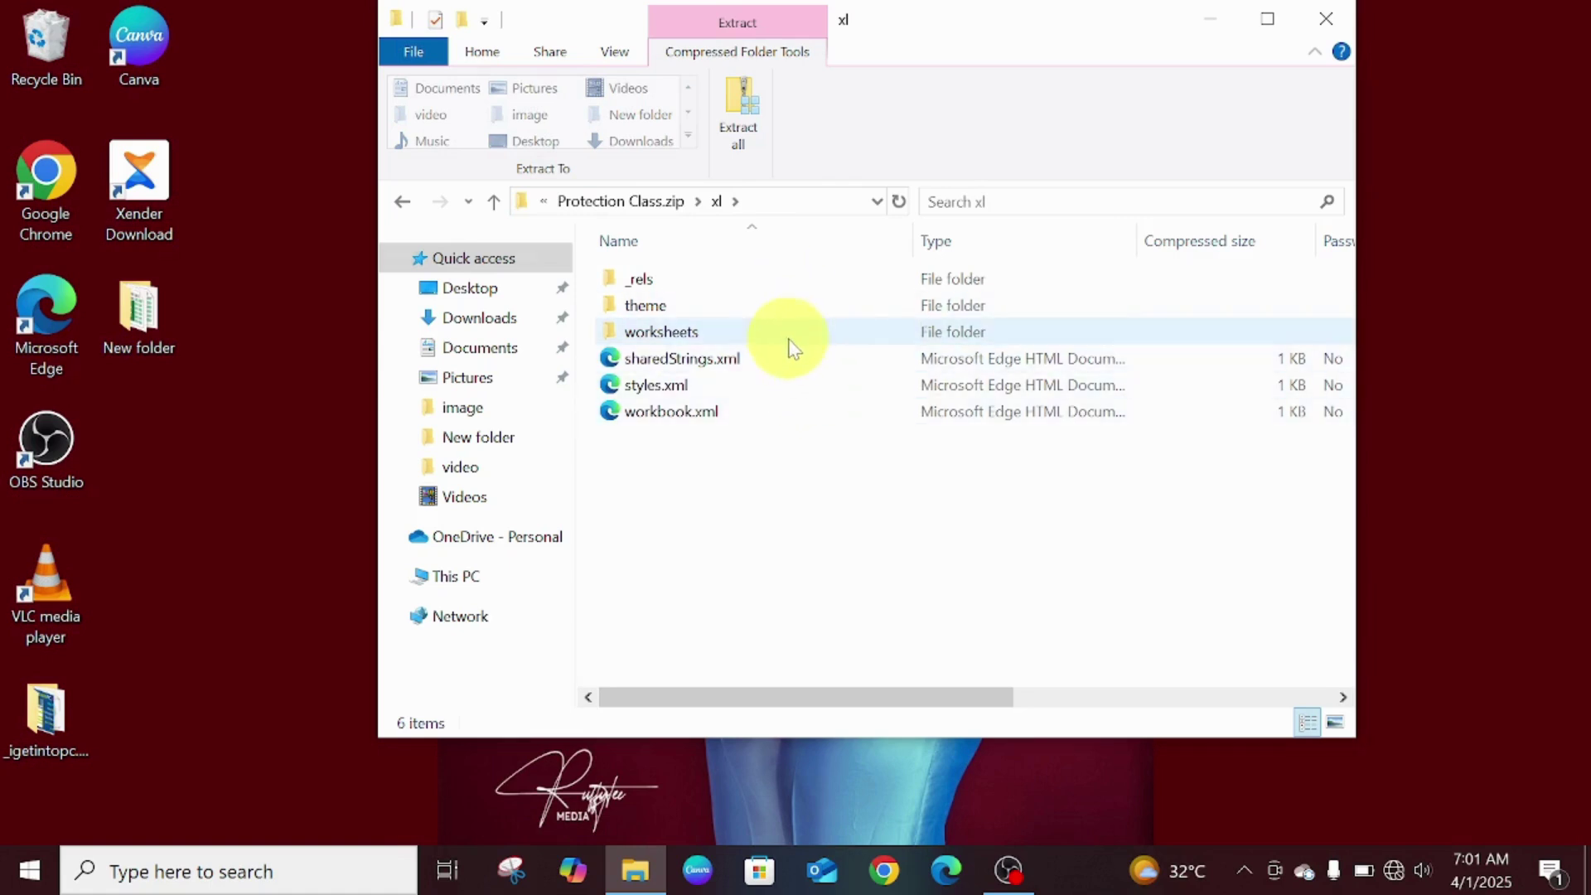
{"action": "left_click", "coordinate": [787, 412]}
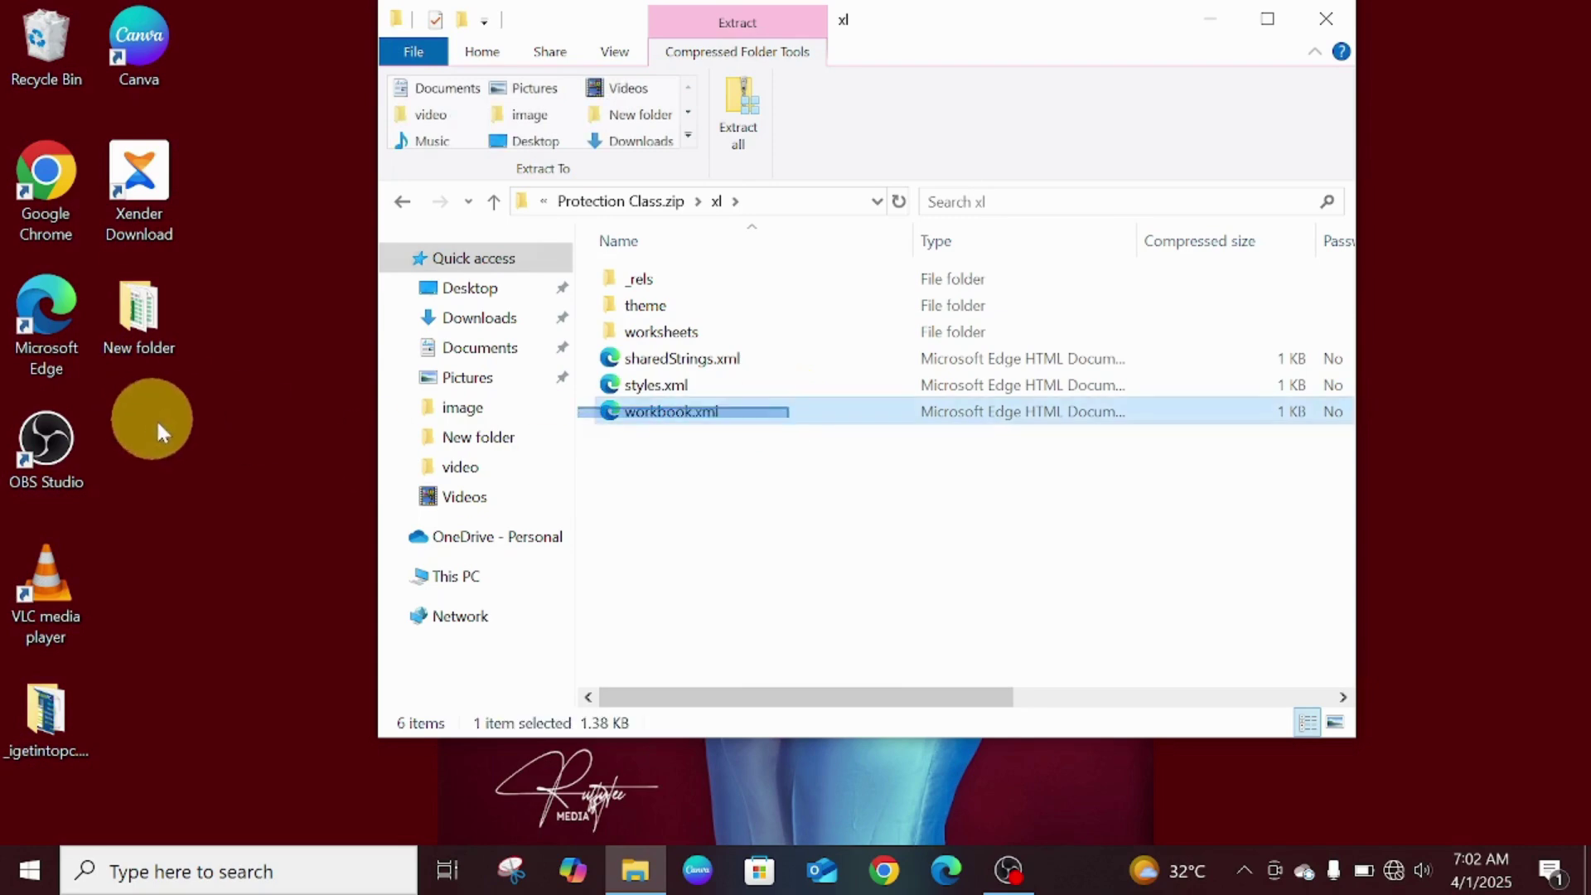
{"action": "left_click", "coordinate": [703, 460]}
{"action": "left_click", "coordinate": [694, 411]}
{"action": "left_click_drag", "start_coordinate": [695, 411], "coordinate": [193, 490]}
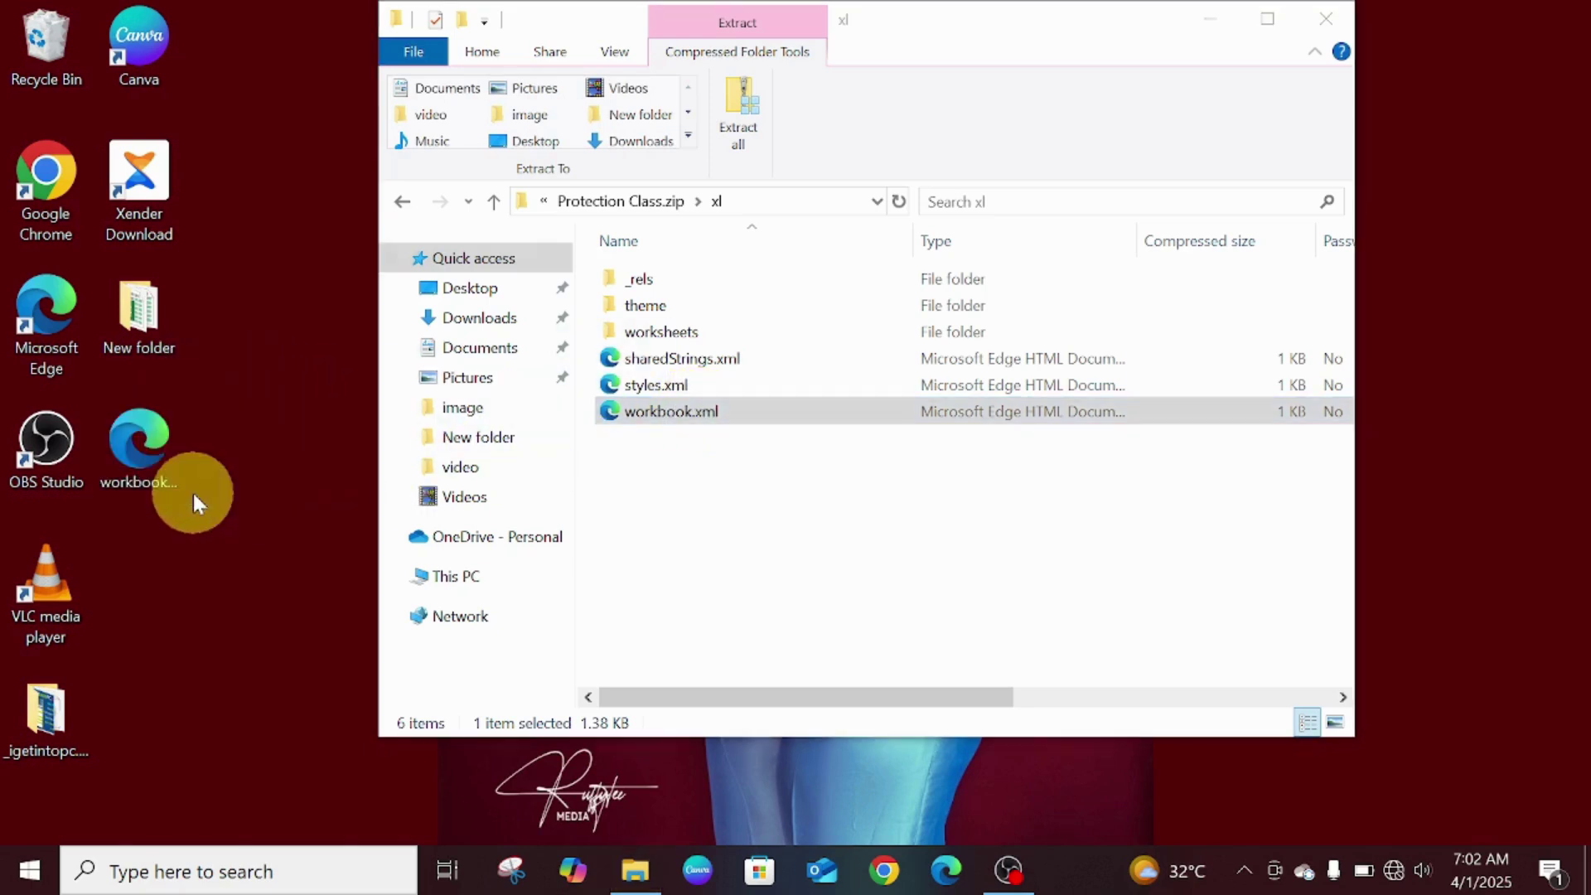
{"action": "right_click", "coordinate": [150, 463]}
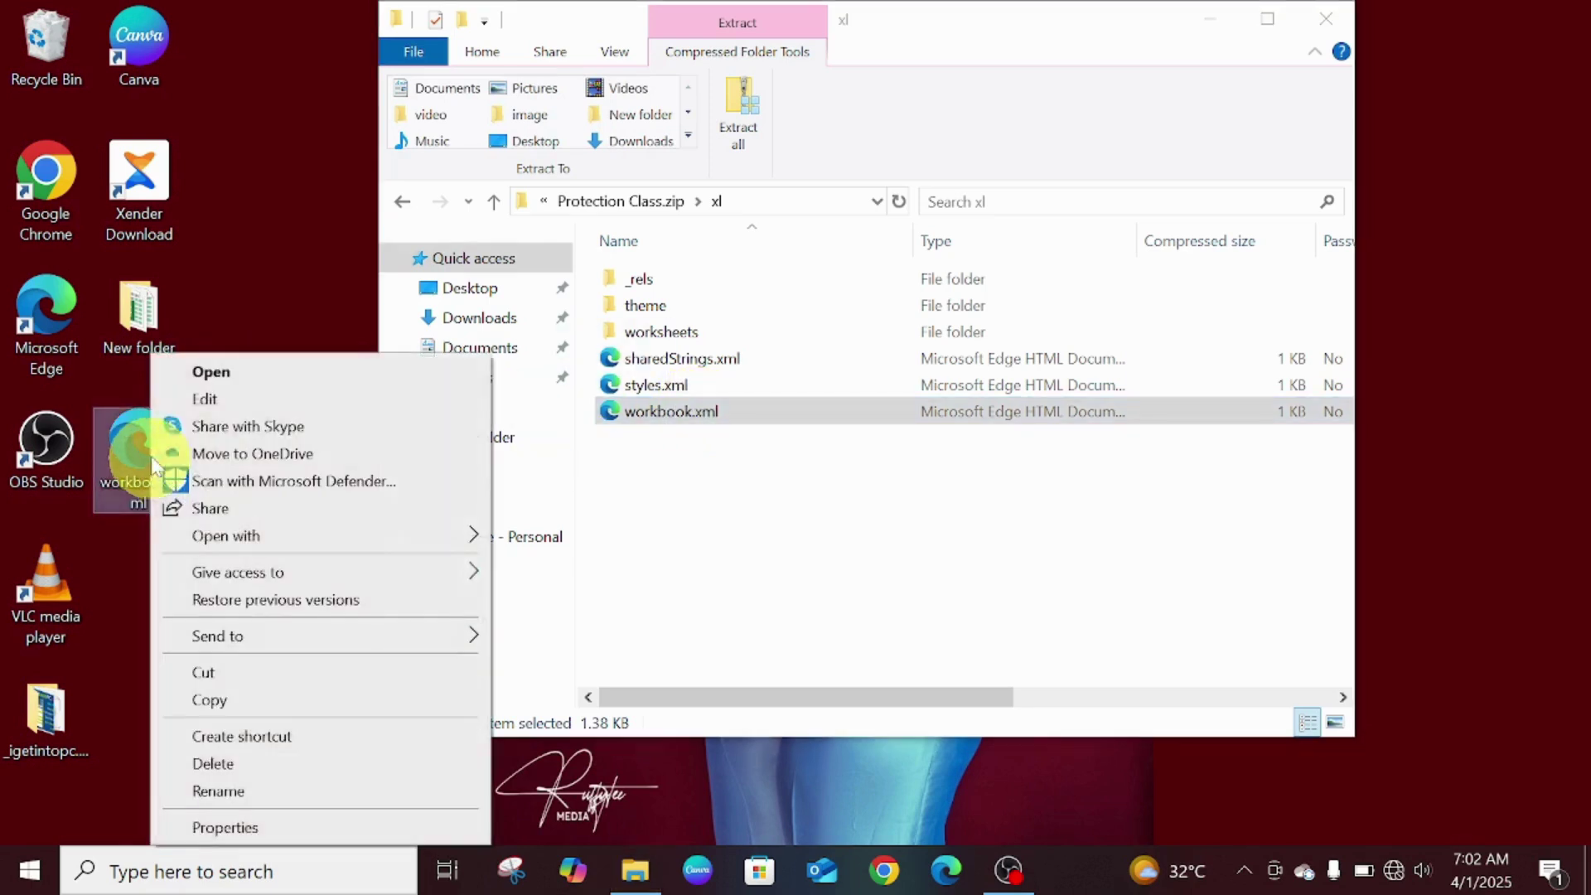
{"action": "mouse_move", "coordinate": [301, 534]}
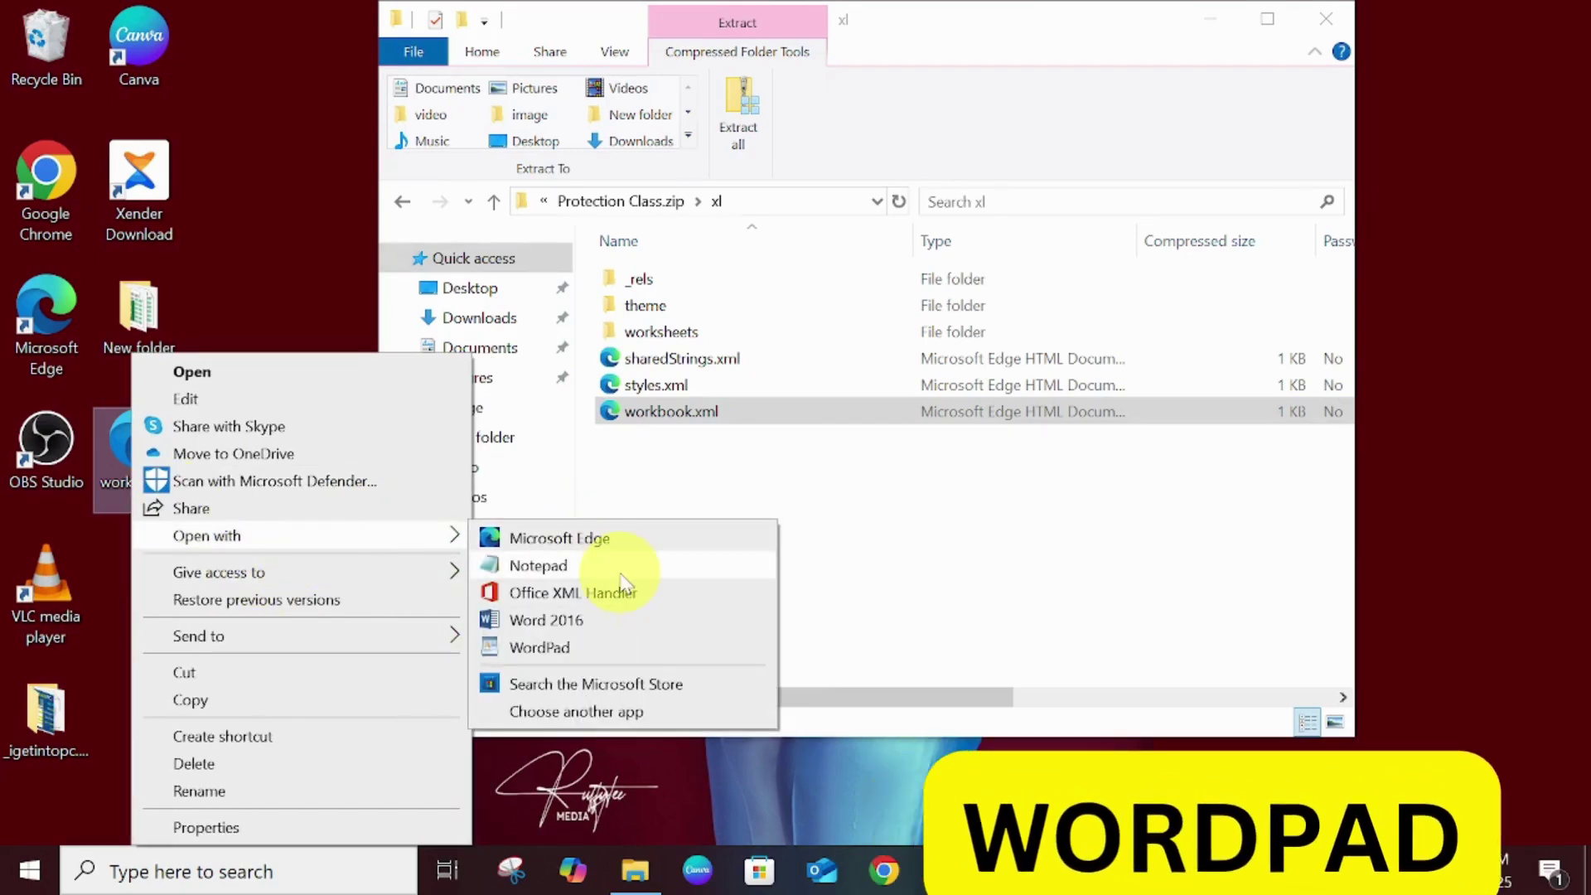
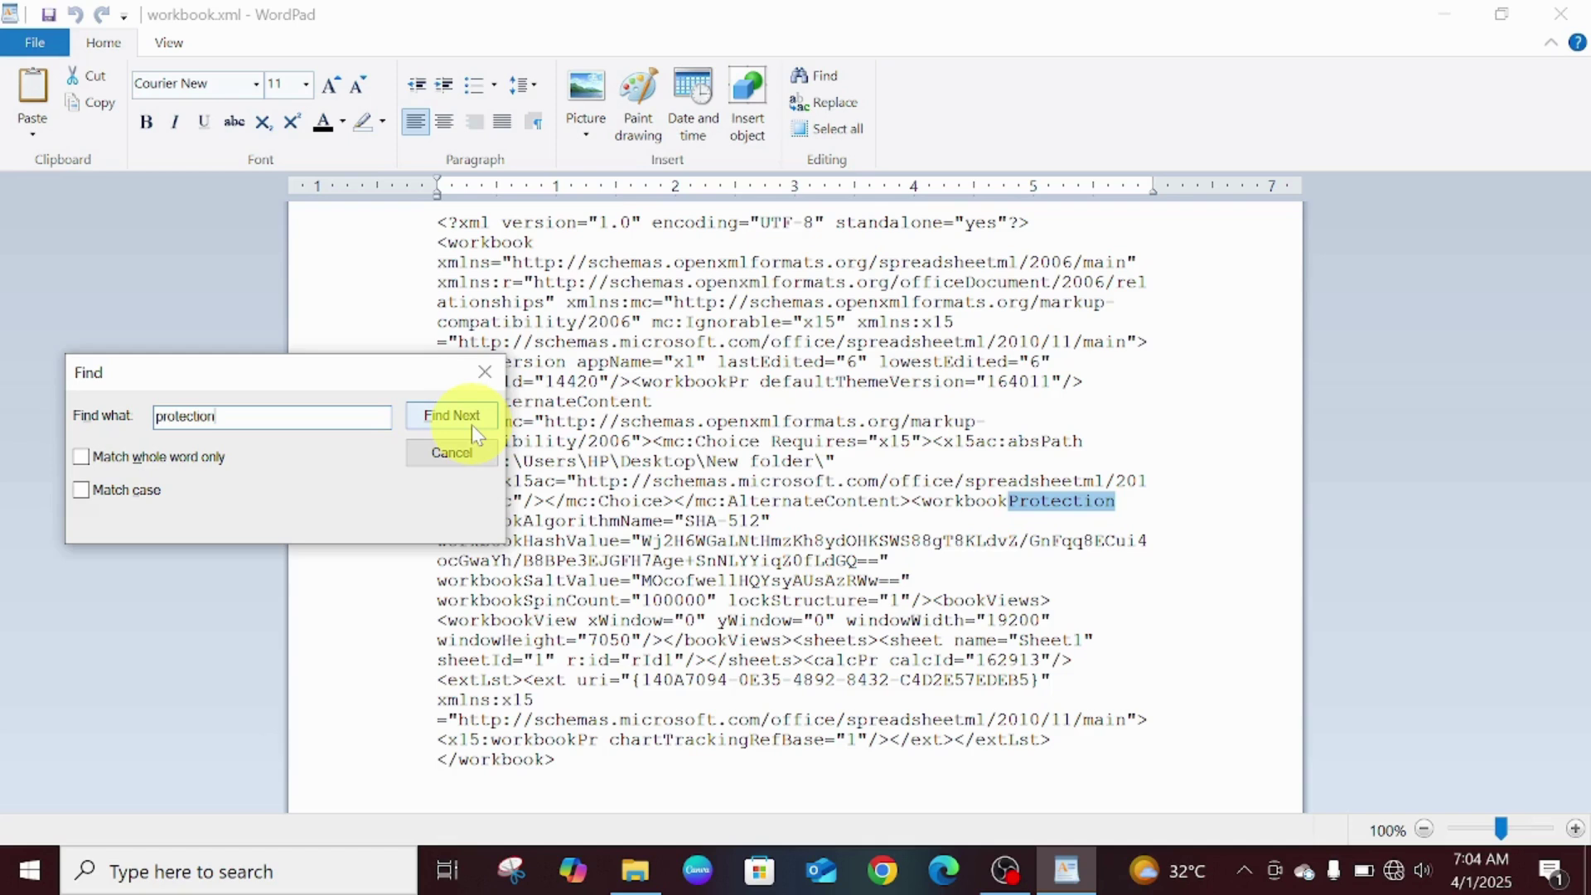
Close the Find dialog and place the cursor just before the <workbookProtection tag.
{"action": "left_click", "coordinate": [485, 372]}
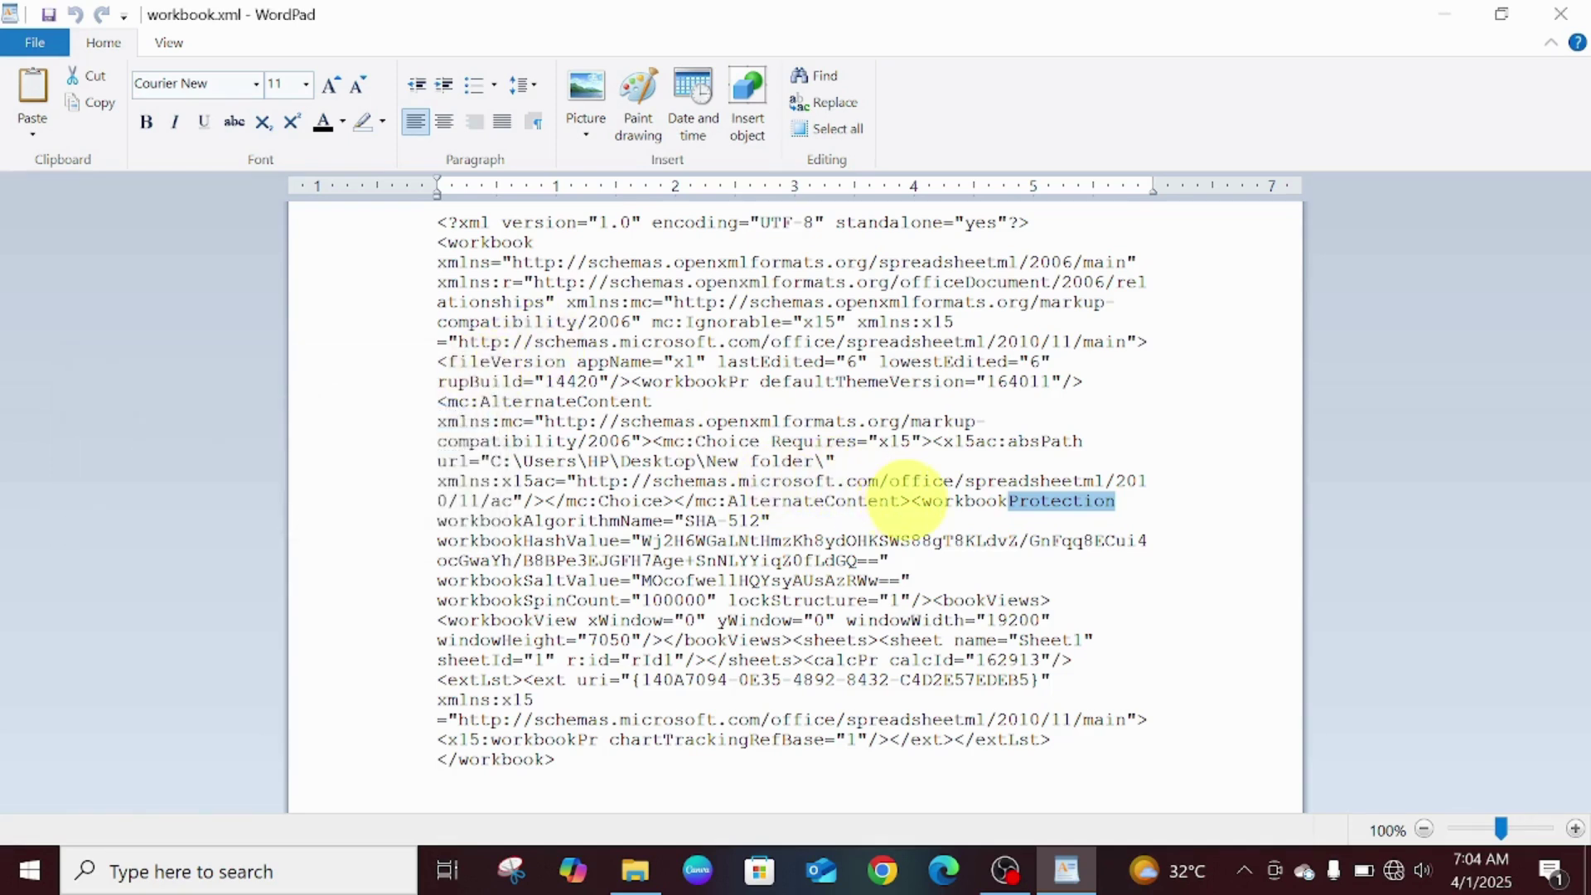
{"action": "left_click", "coordinate": [910, 500]}
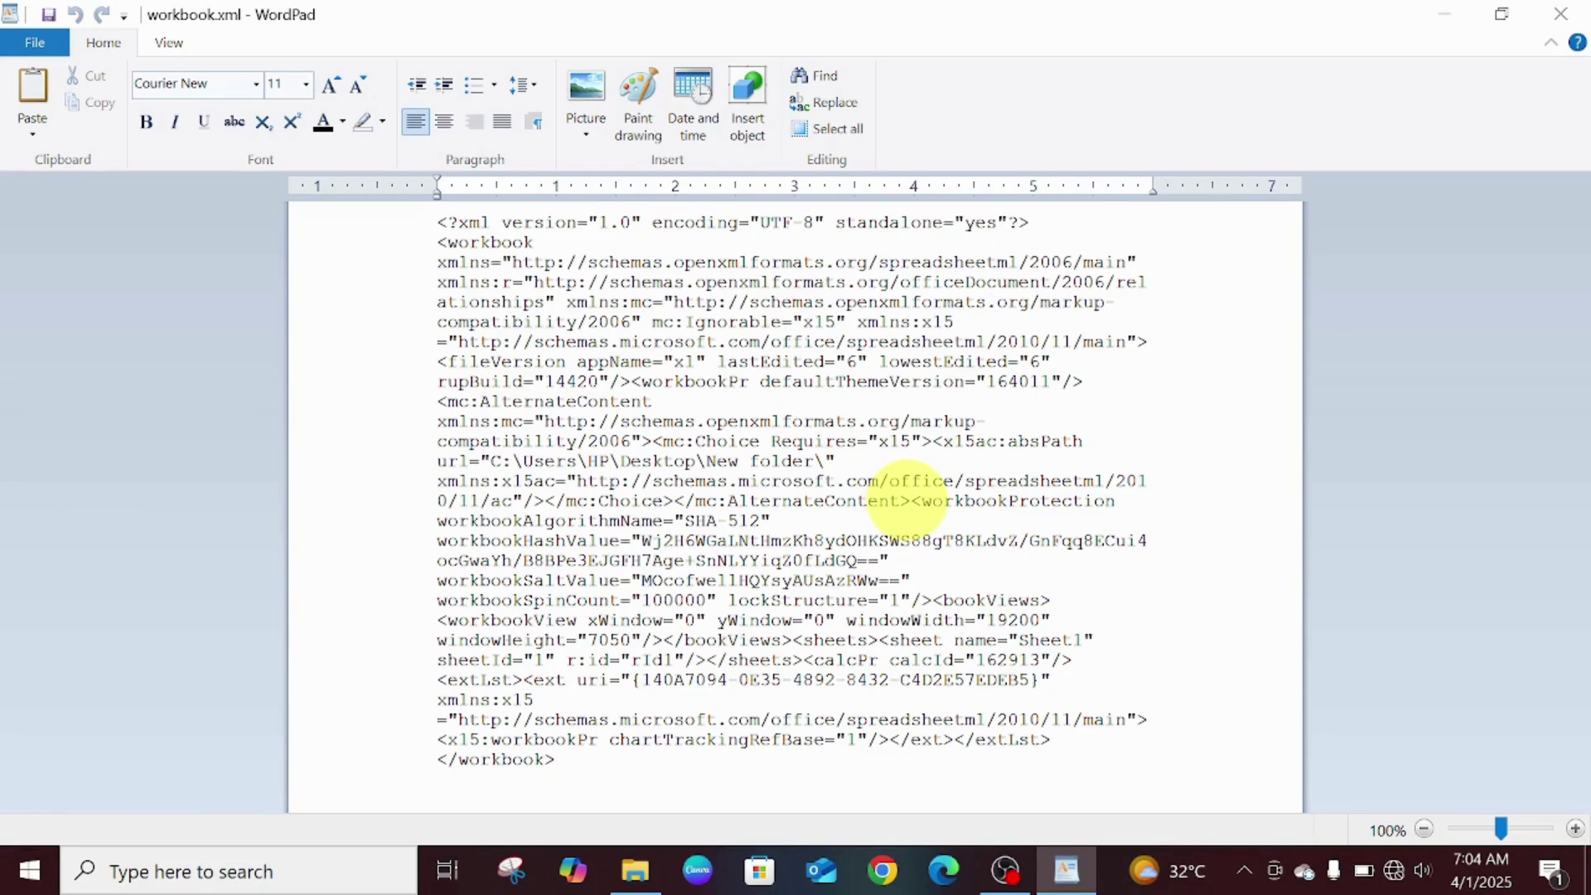
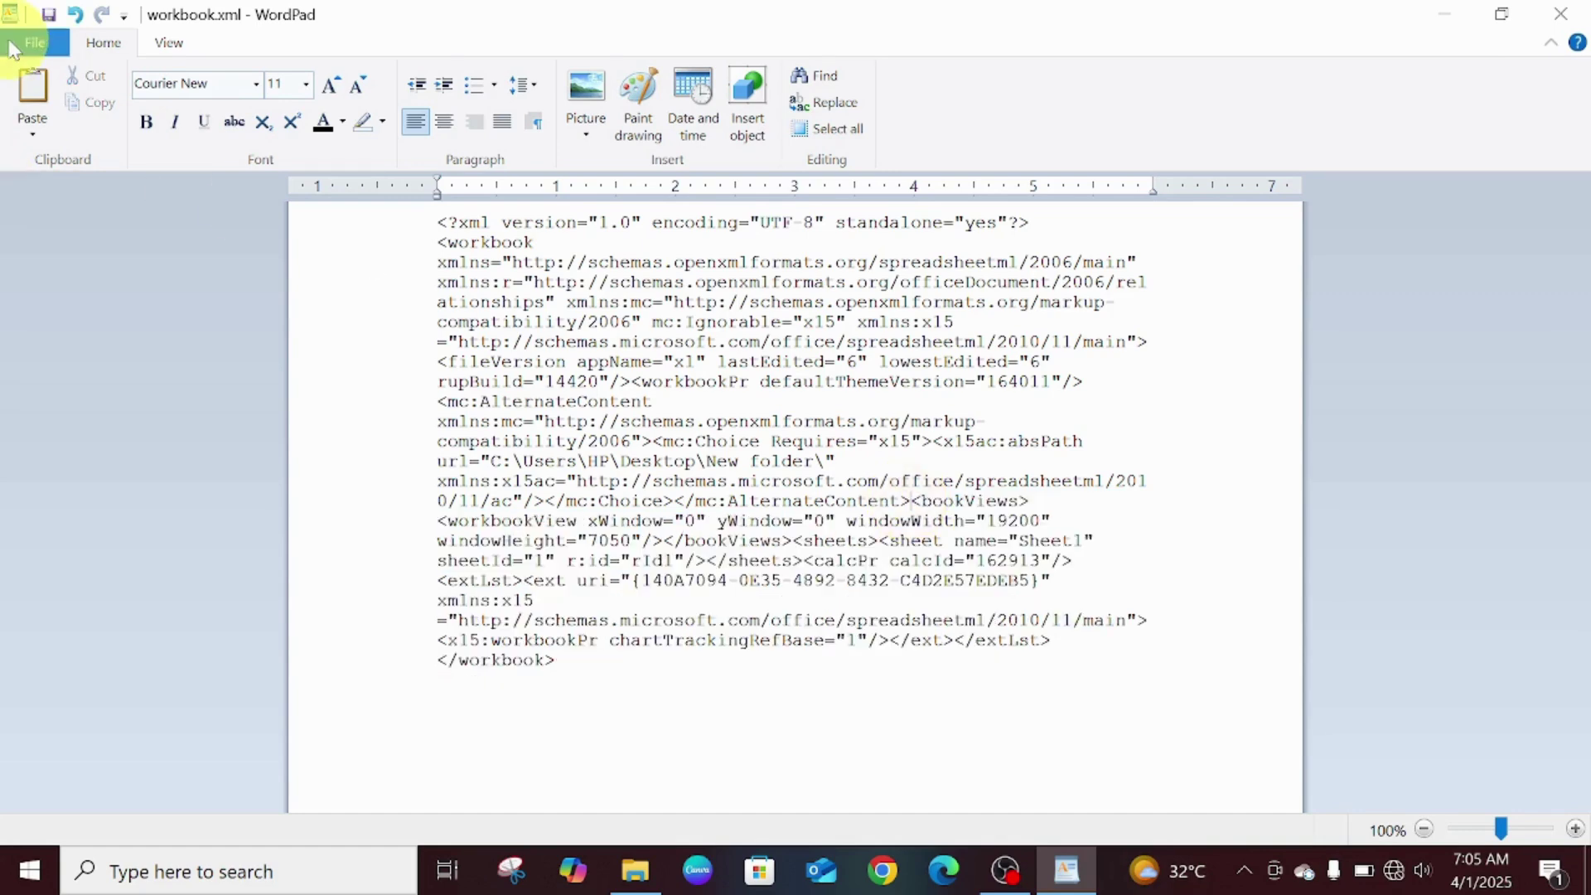
Save workbook.xml in WordPad now that the workbookProtection element is deleted.
{"action": "left_click", "coordinate": [13, 48]}
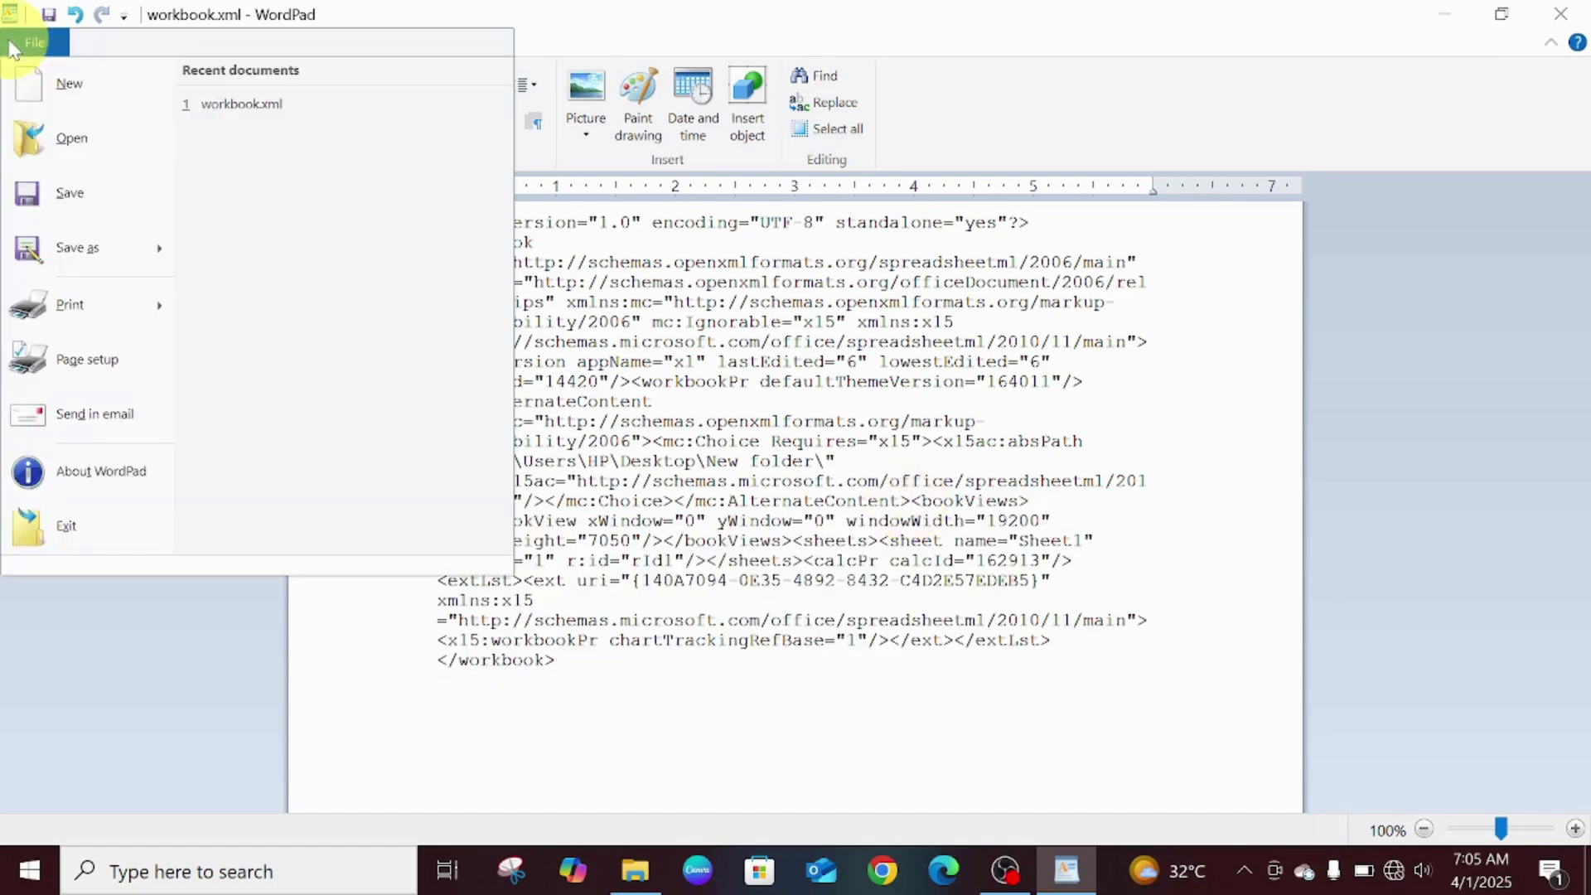
{"action": "left_click", "coordinate": [71, 193]}
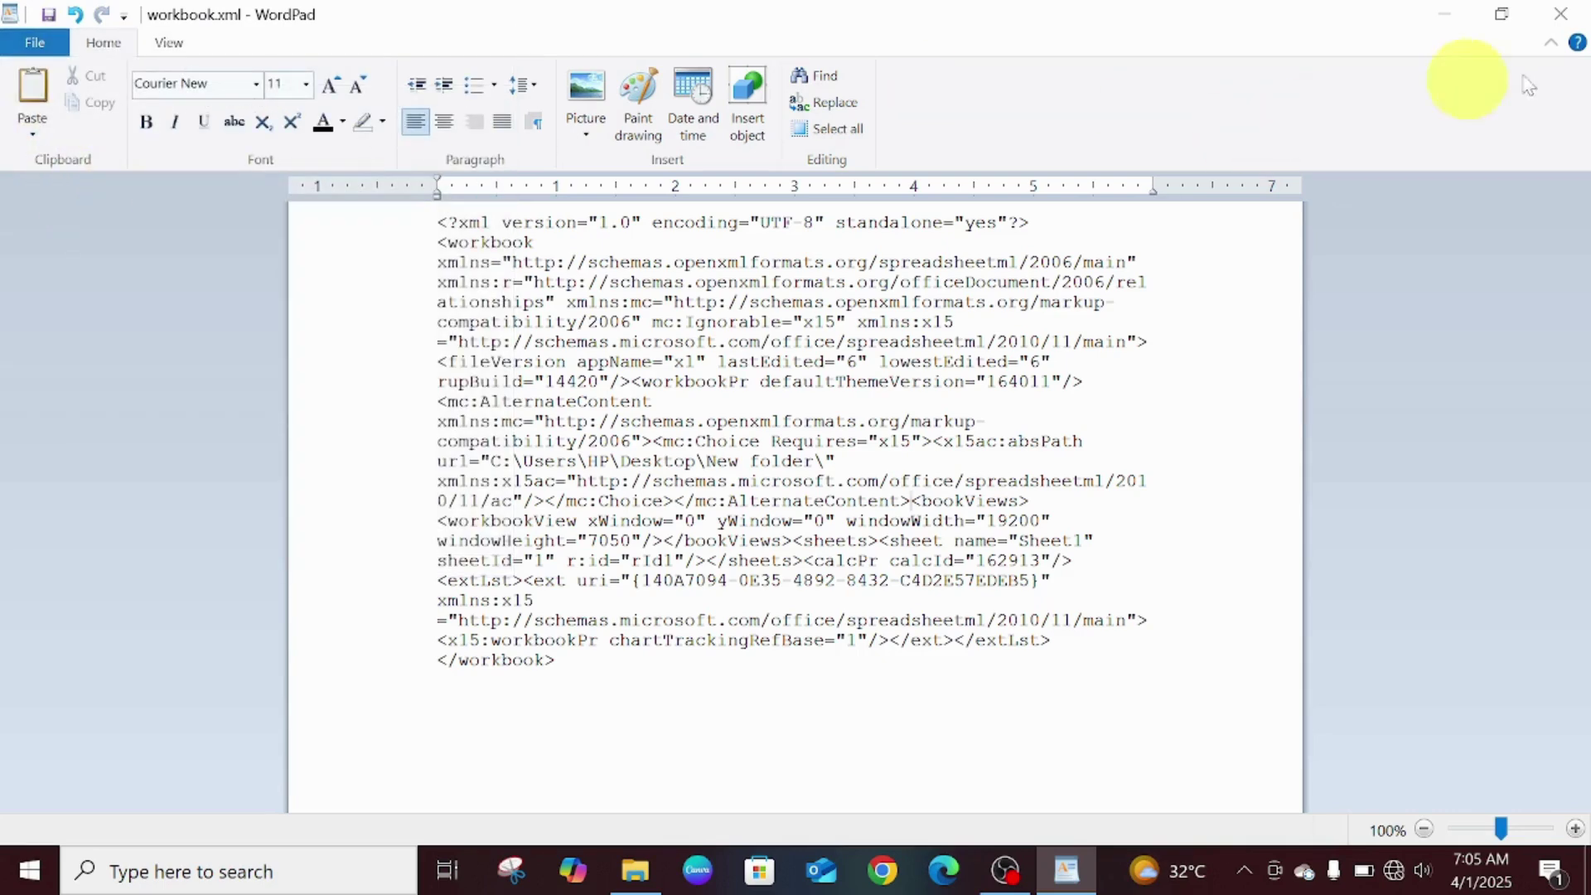
Copy the edited workbook.xml into the archive's xl folder, replacing the old one.
{"action": "left_click", "coordinate": [1561, 14]}
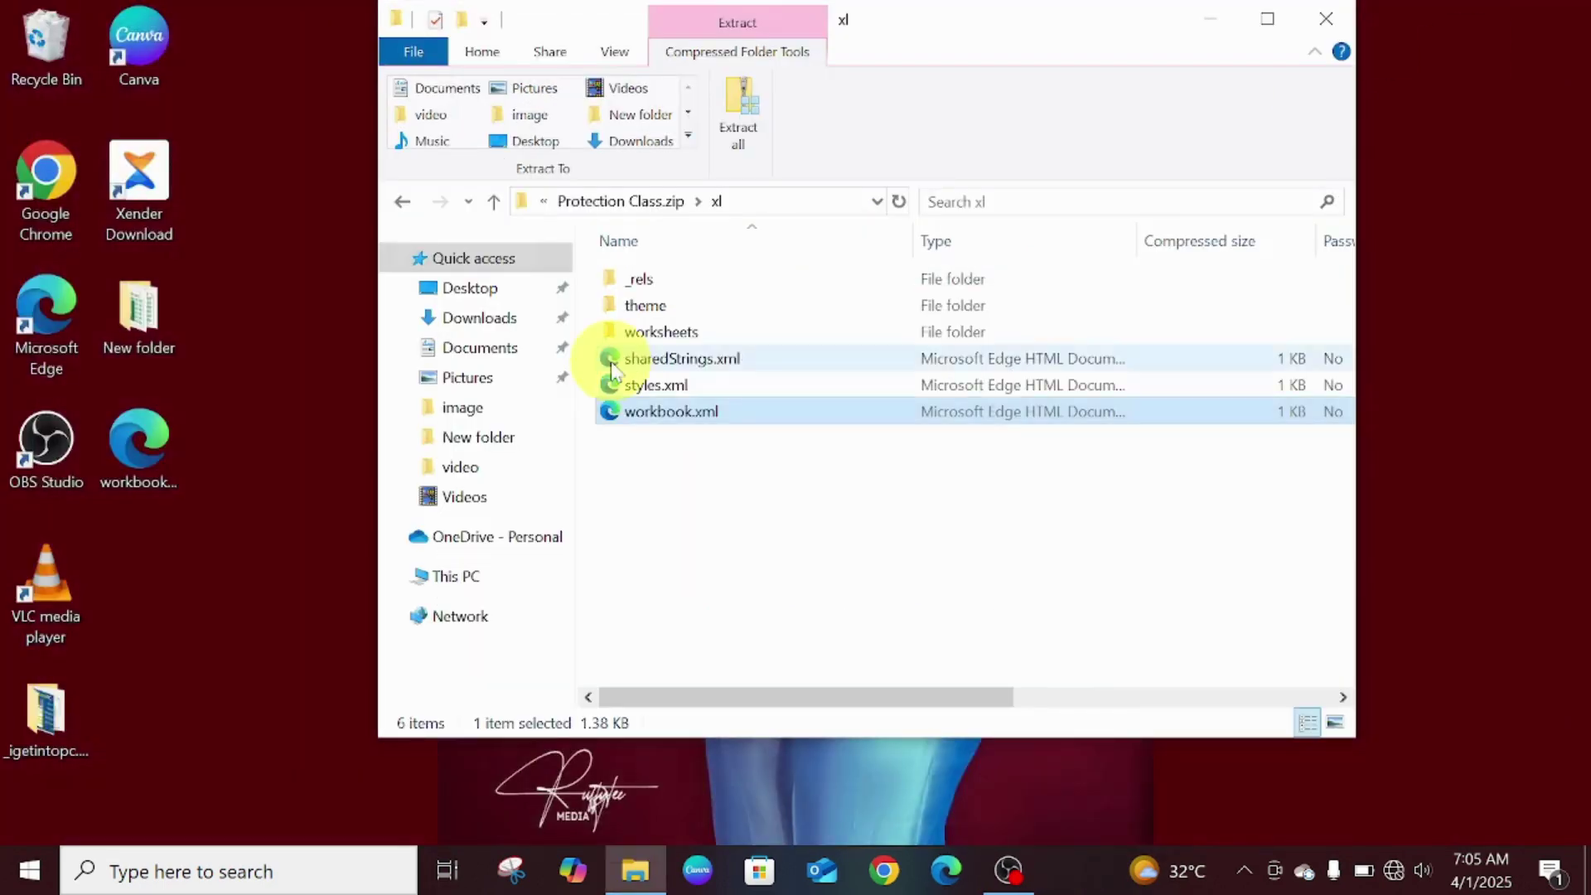
{"action": "left_click_drag", "start_coordinate": [118, 463], "coordinate": [676, 412]}
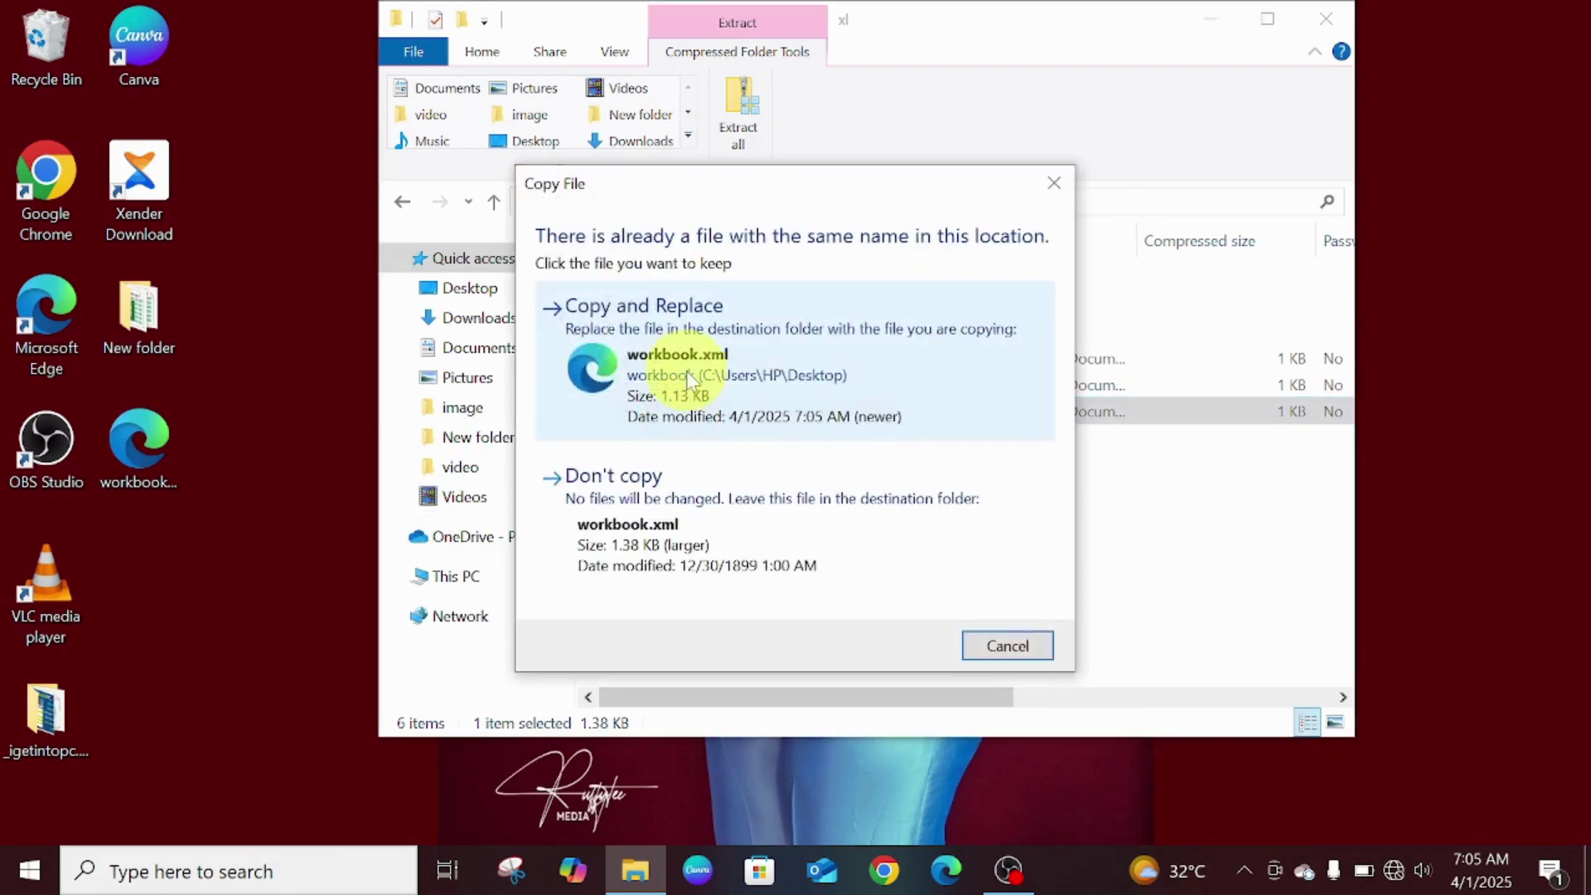
{"action": "left_click", "coordinate": [686, 370]}
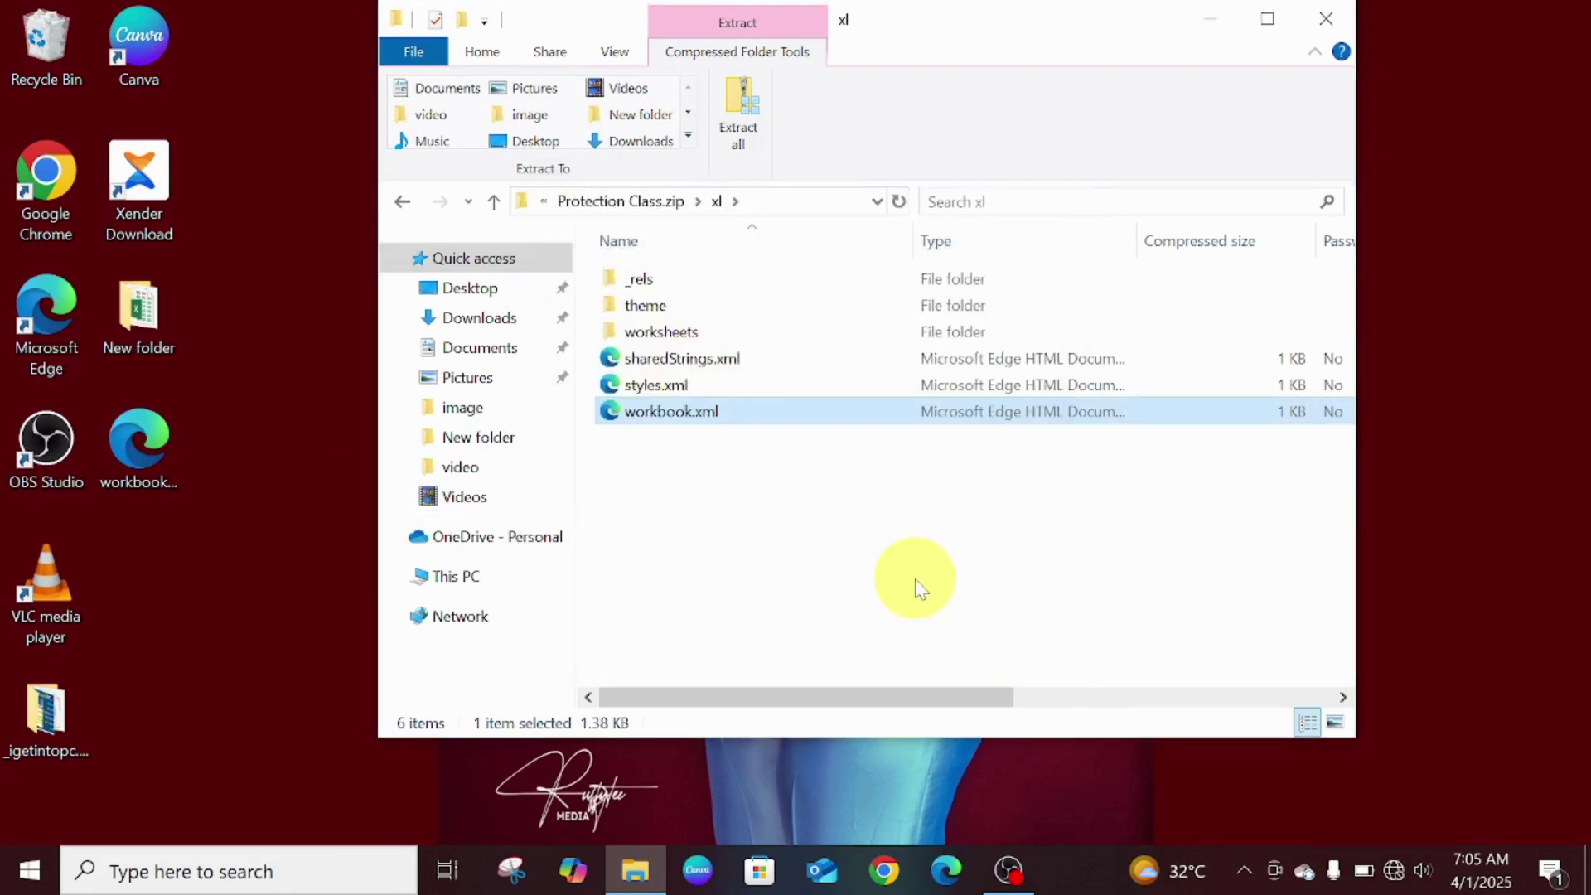
Rename Protection Class.zip to Protection Class.xlsx, confirm the extension change, and open it.
{"action": "left_click", "coordinate": [593, 214]}
{"action": "left_click", "coordinate": [594, 208]}
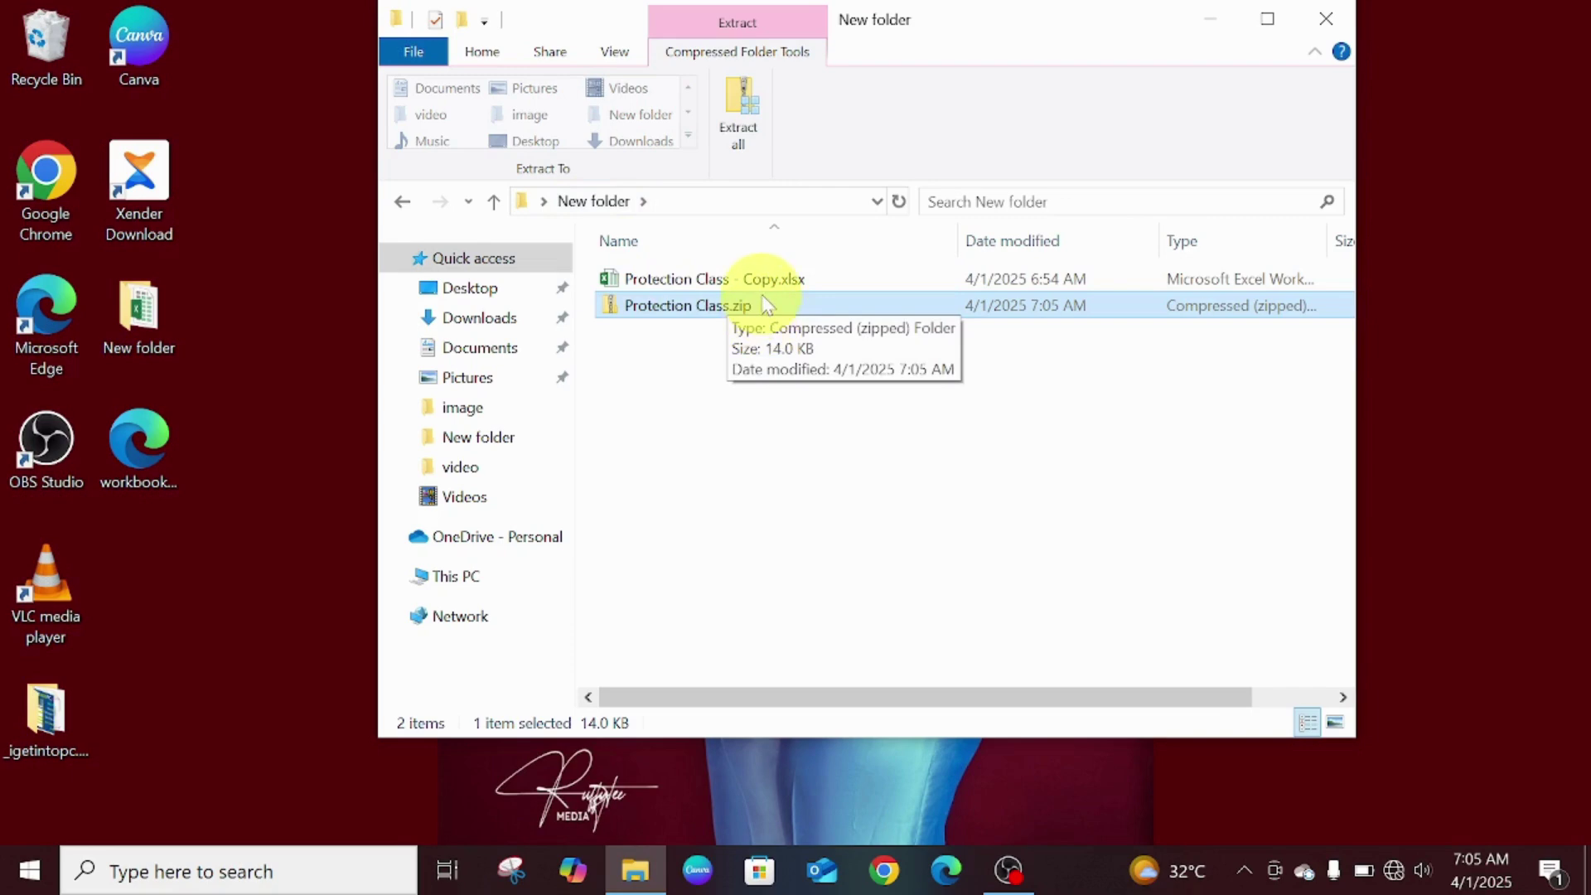
{"action": "right_click", "coordinate": [766, 305]}
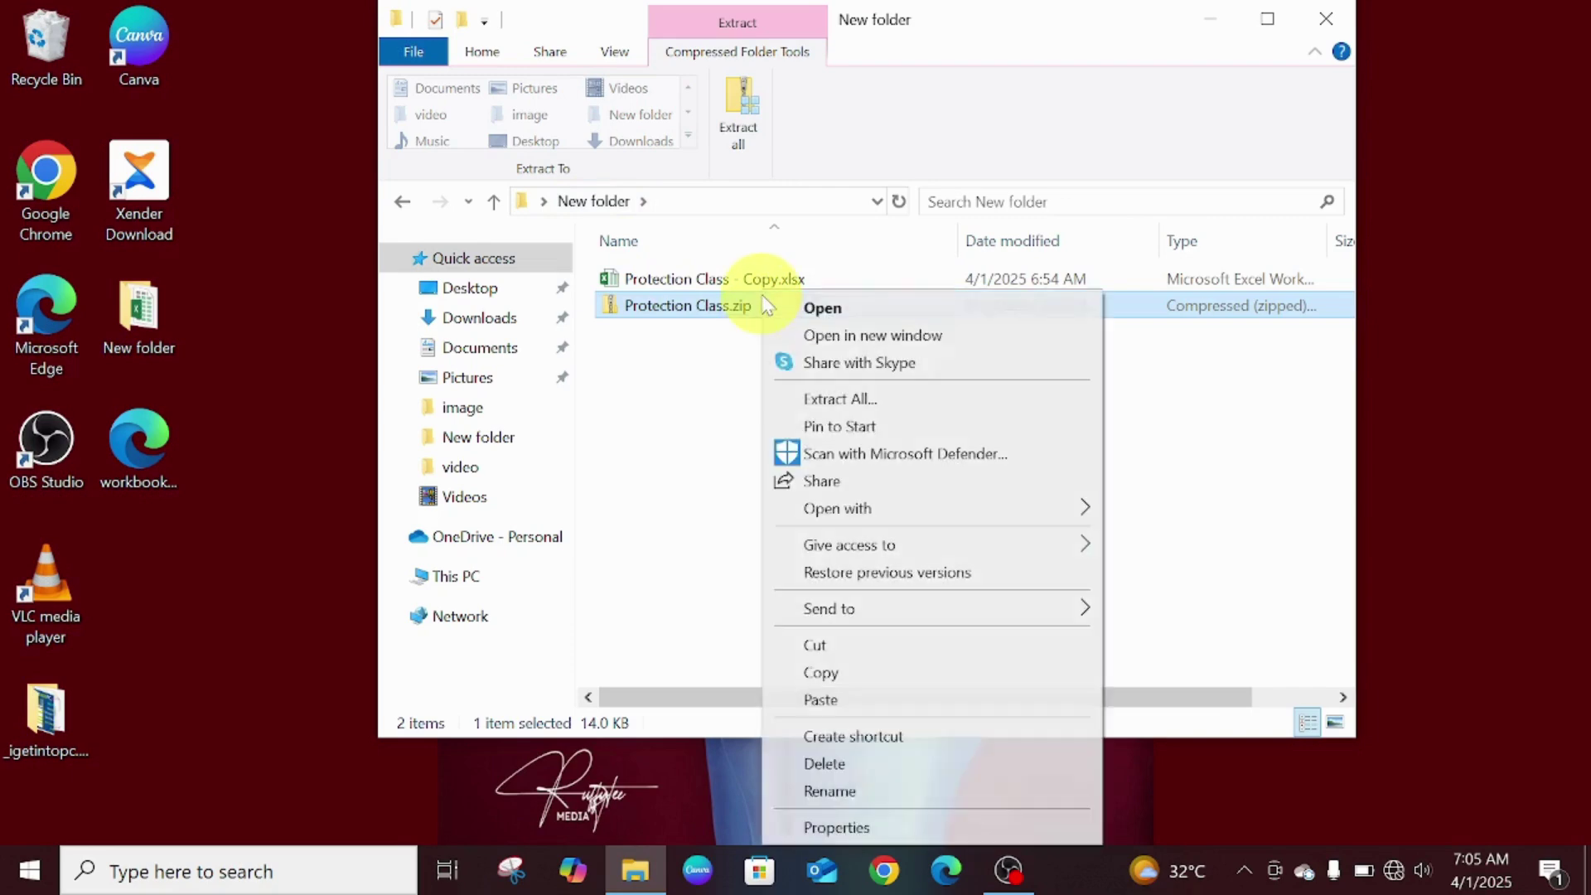
{"action": "left_click", "coordinate": [922, 791]}
{"action": "left_click", "coordinate": [763, 306]}
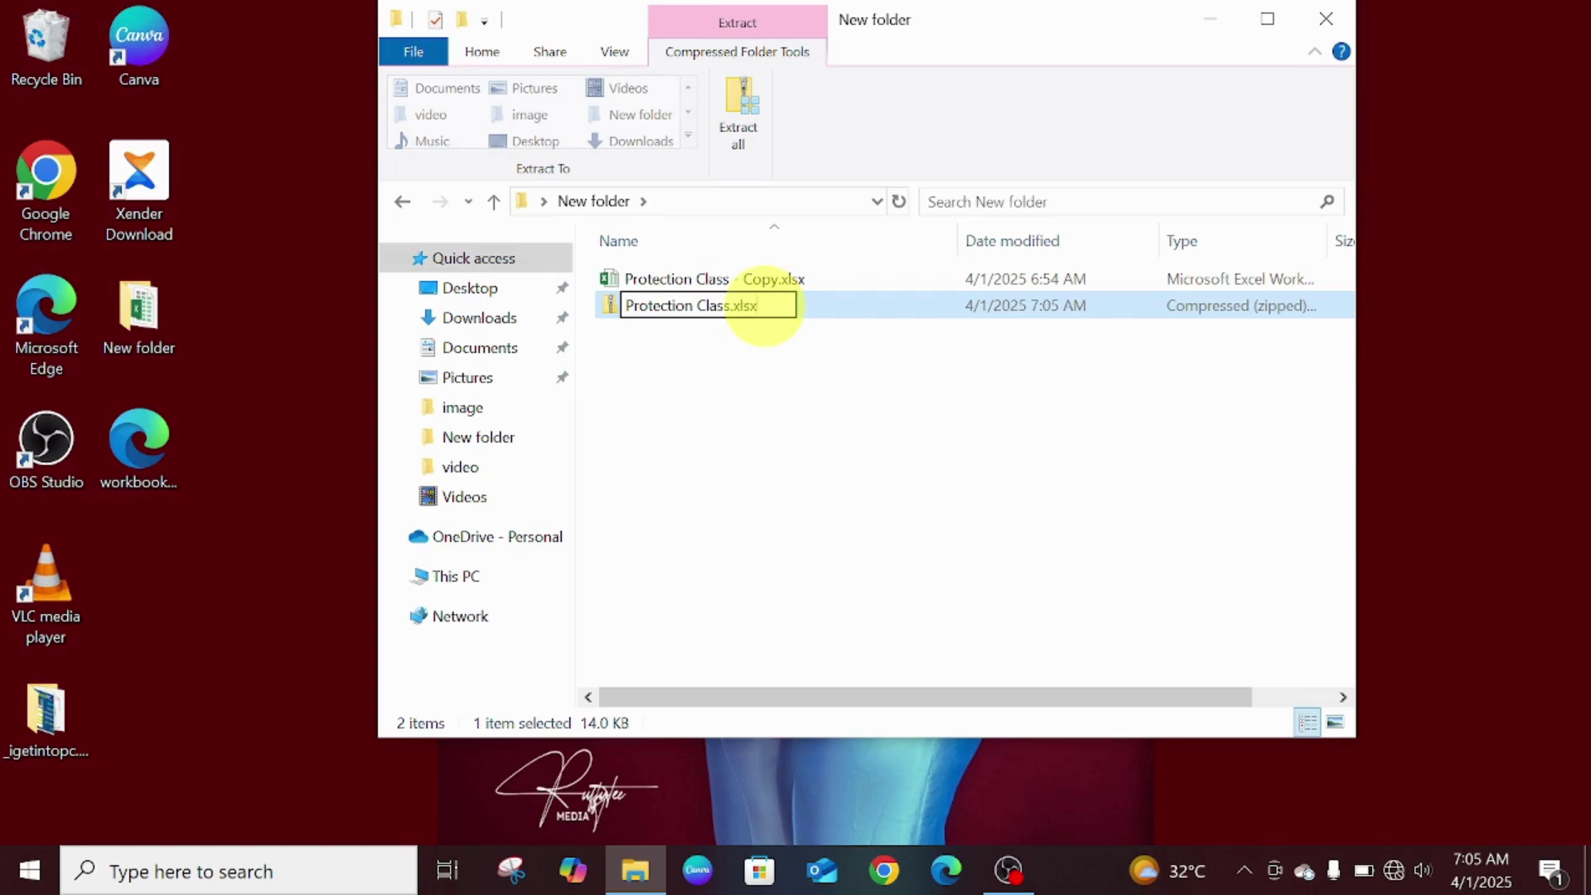
{"action": "type", "text": "xlsx"}
{"action": "key", "text": "Return"}
{"action": "left_click", "coordinate": [905, 450]}
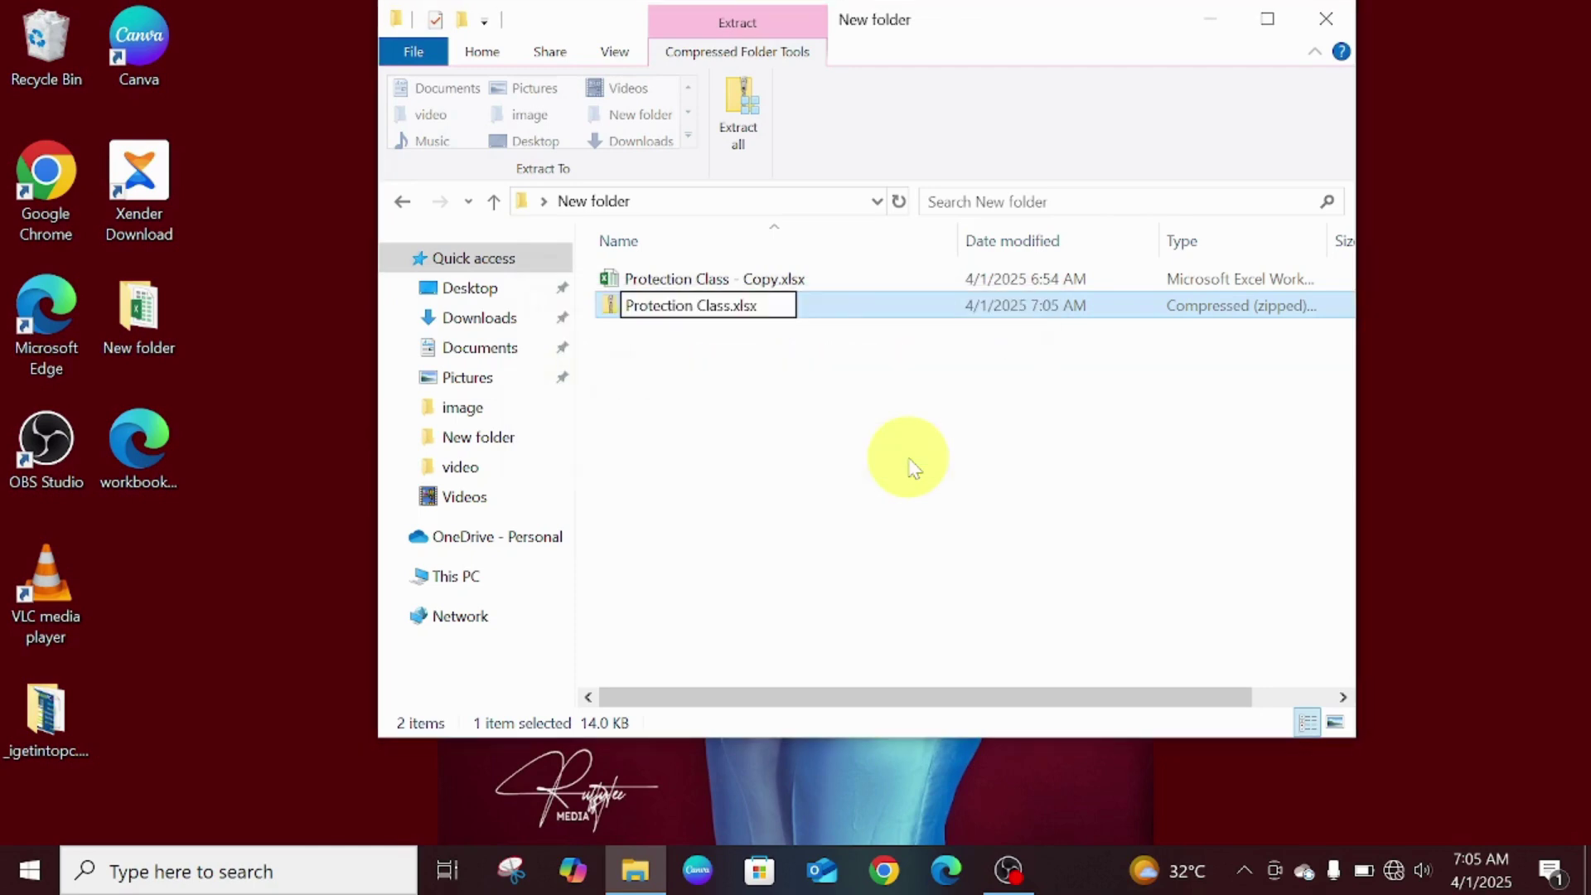
{"action": "double_click", "coordinate": [777, 306]}
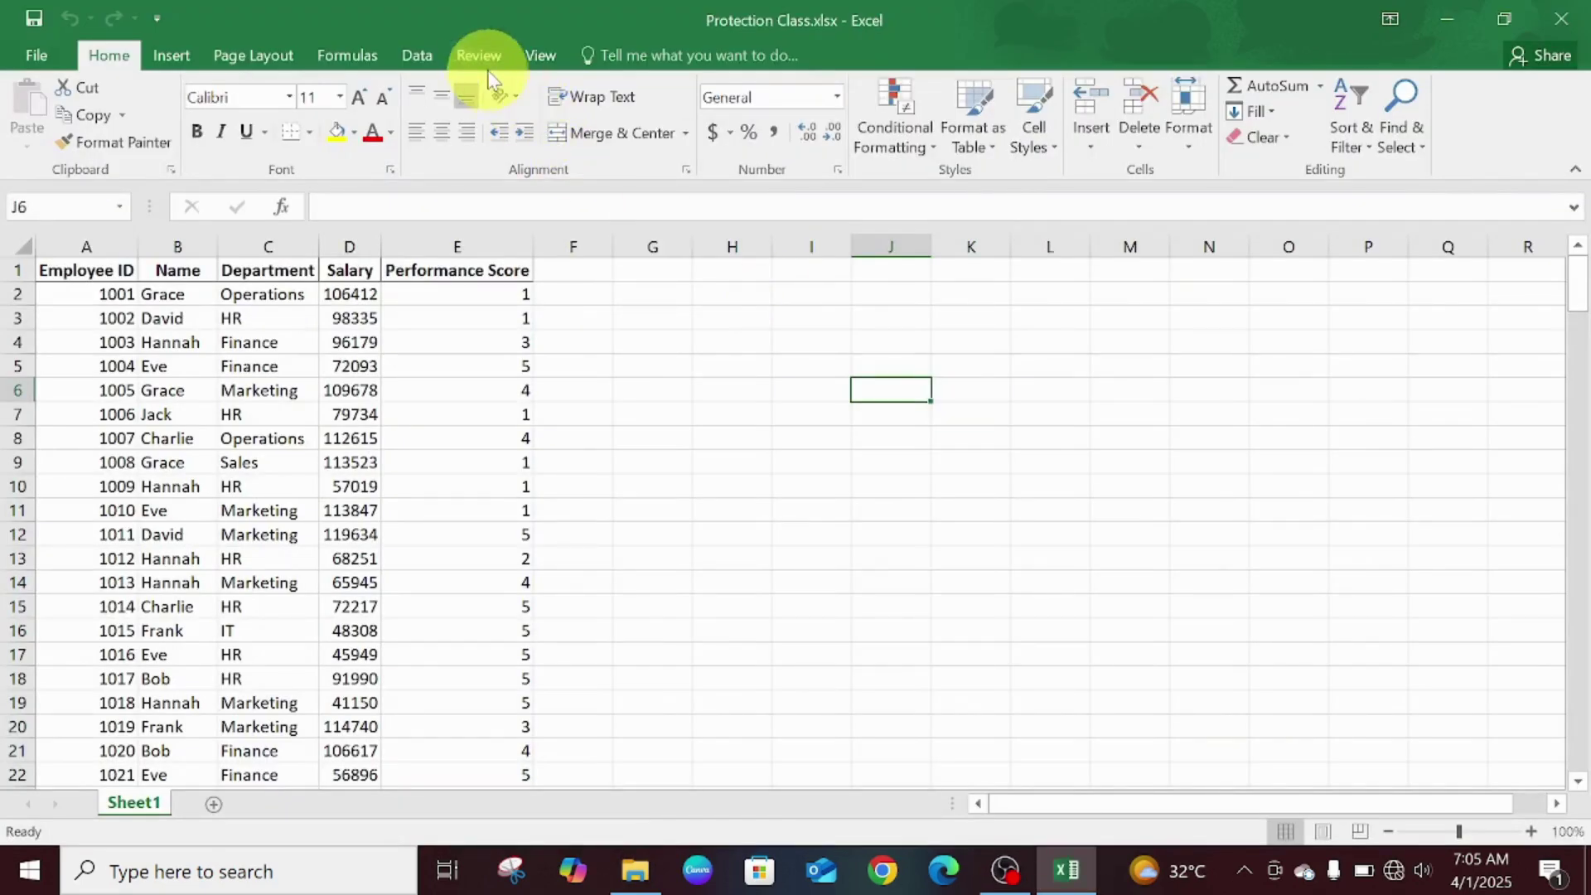
Show the Review tab's Protect Workbook and sheet protection commands for Protection Class.xlsx.
{"action": "left_click", "coordinate": [481, 57]}
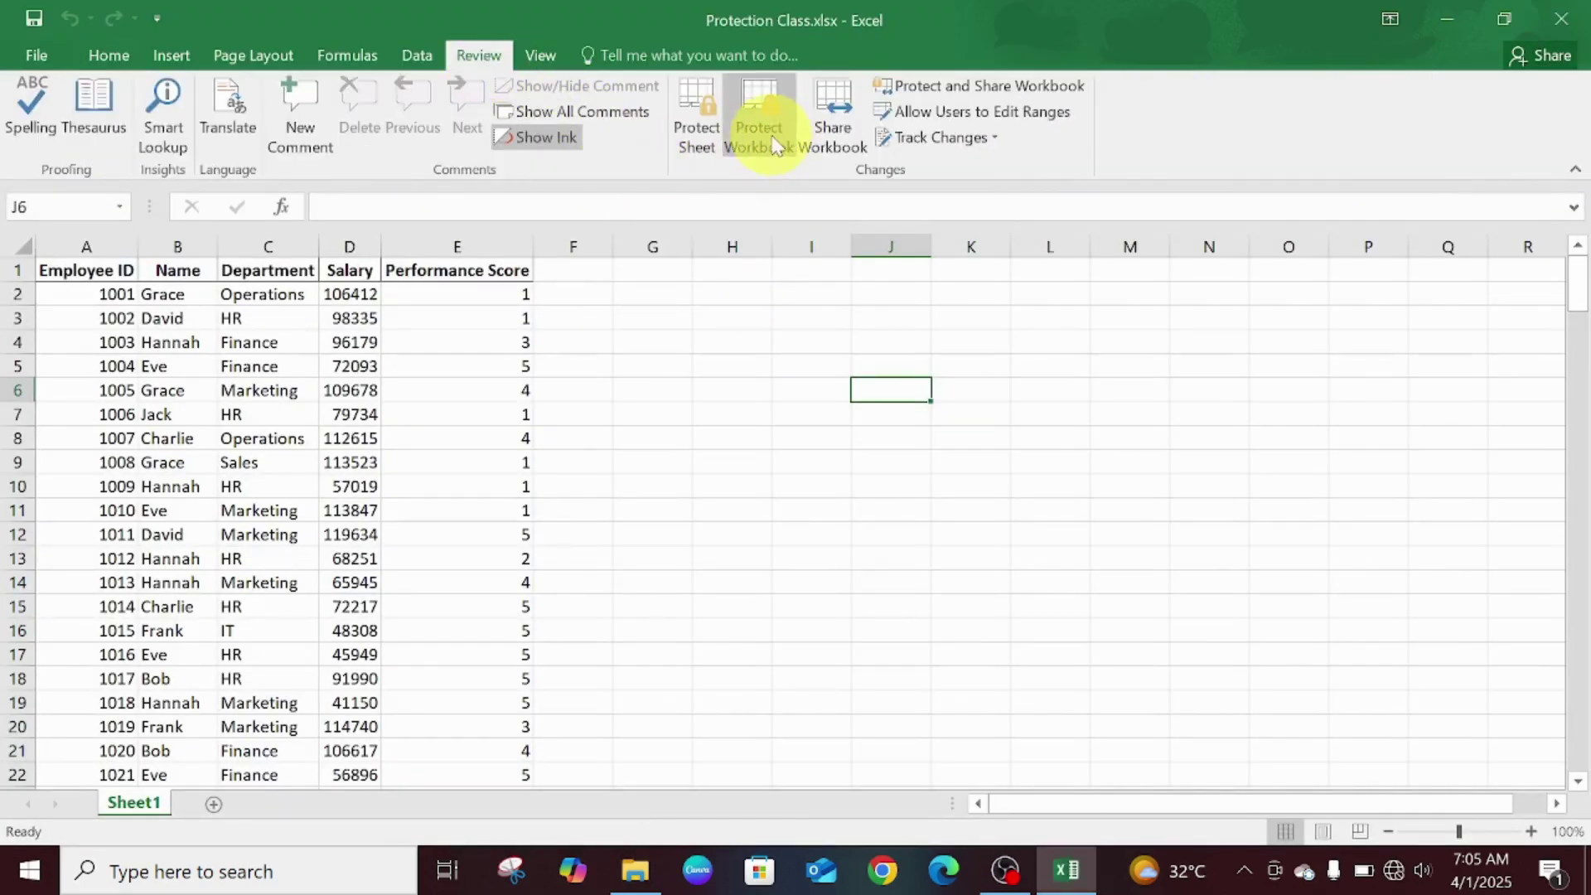